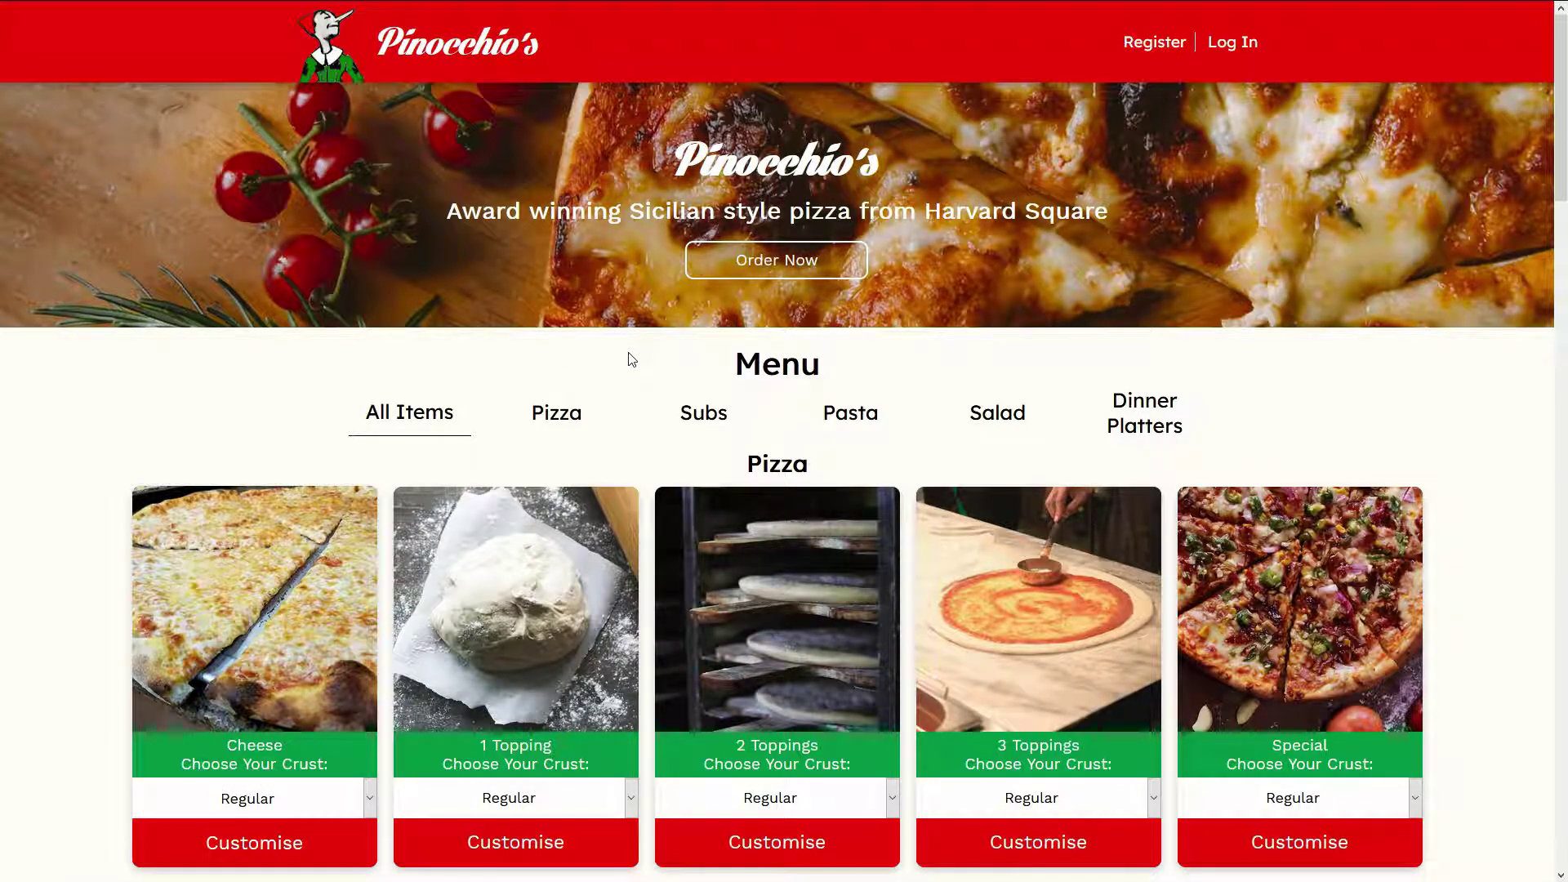
Browse the menu by filtering Dinner Platters, Salads and Pasta, then show all items.
{"action": "scroll", "coordinate": [641, 398], "scroll_direction": "down", "scroll_amount": 20}
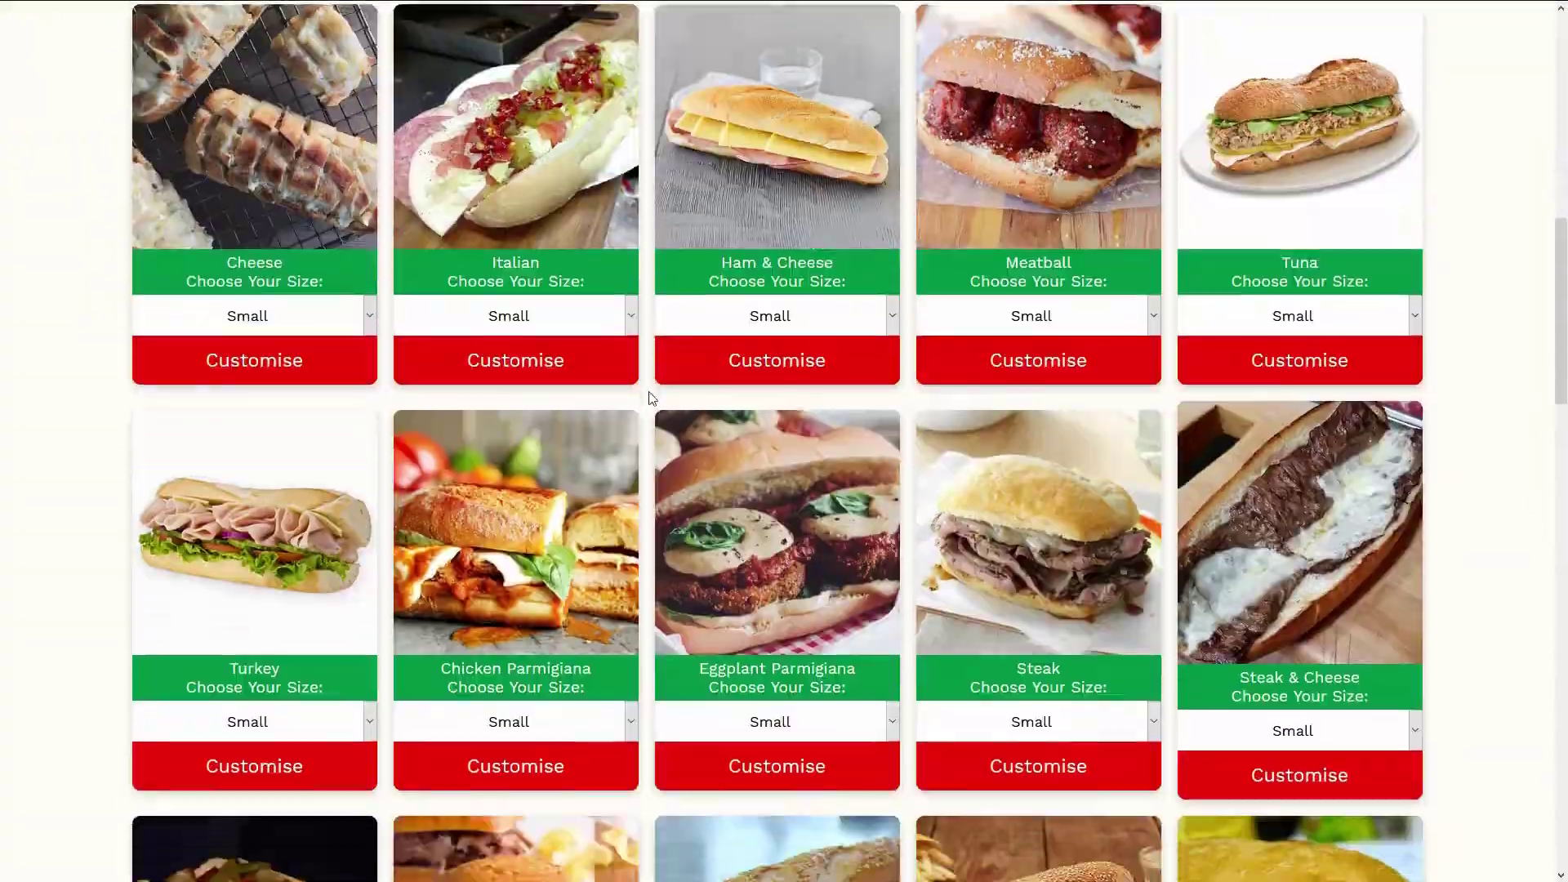
{"action": "scroll", "coordinate": [645, 408], "scroll_direction": "down", "scroll_amount": 12}
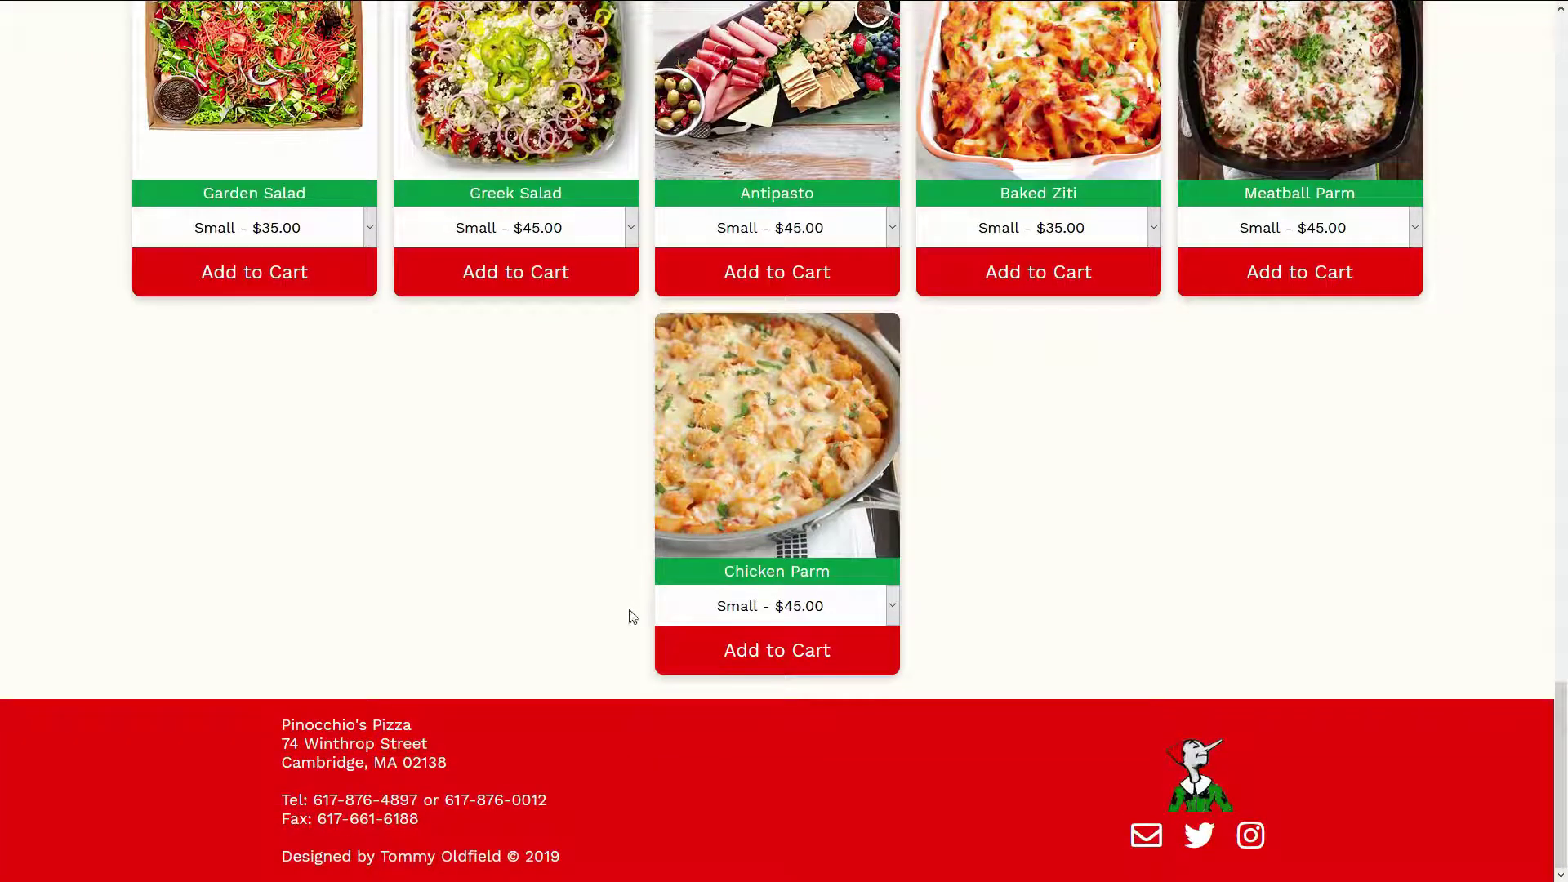
{"action": "scroll", "coordinate": [650, 270], "scroll_direction": "up", "scroll_amount": 20}
{"action": "scroll", "coordinate": [651, 270], "scroll_direction": "up", "scroll_amount": 4}
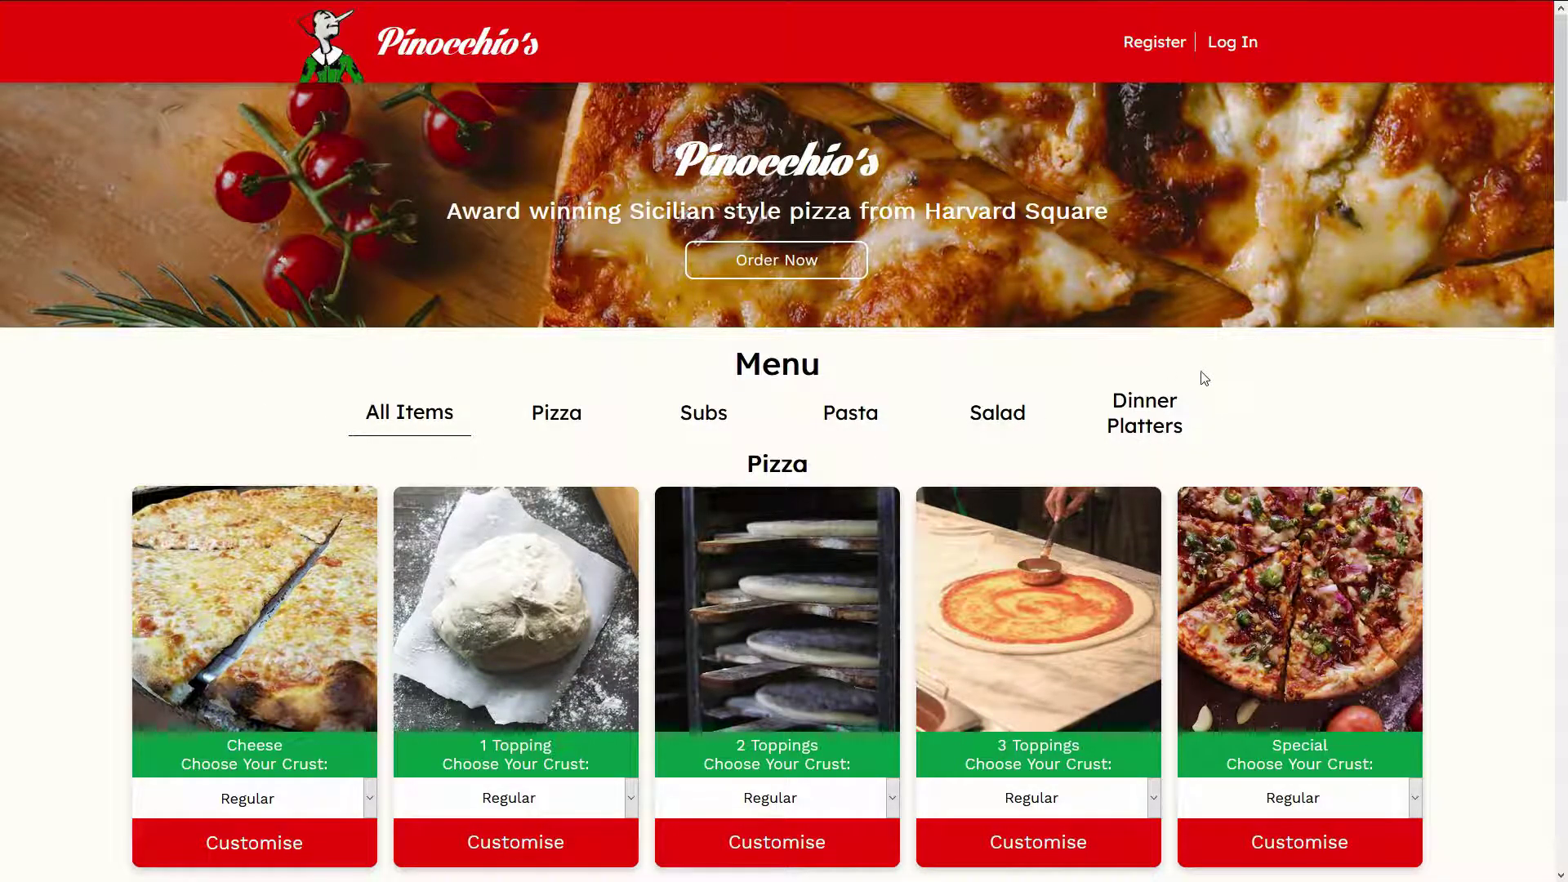
{"action": "left_click", "coordinate": [1171, 414]}
{"action": "scroll", "coordinate": [1026, 391], "scroll_direction": "down", "scroll_amount": 2}
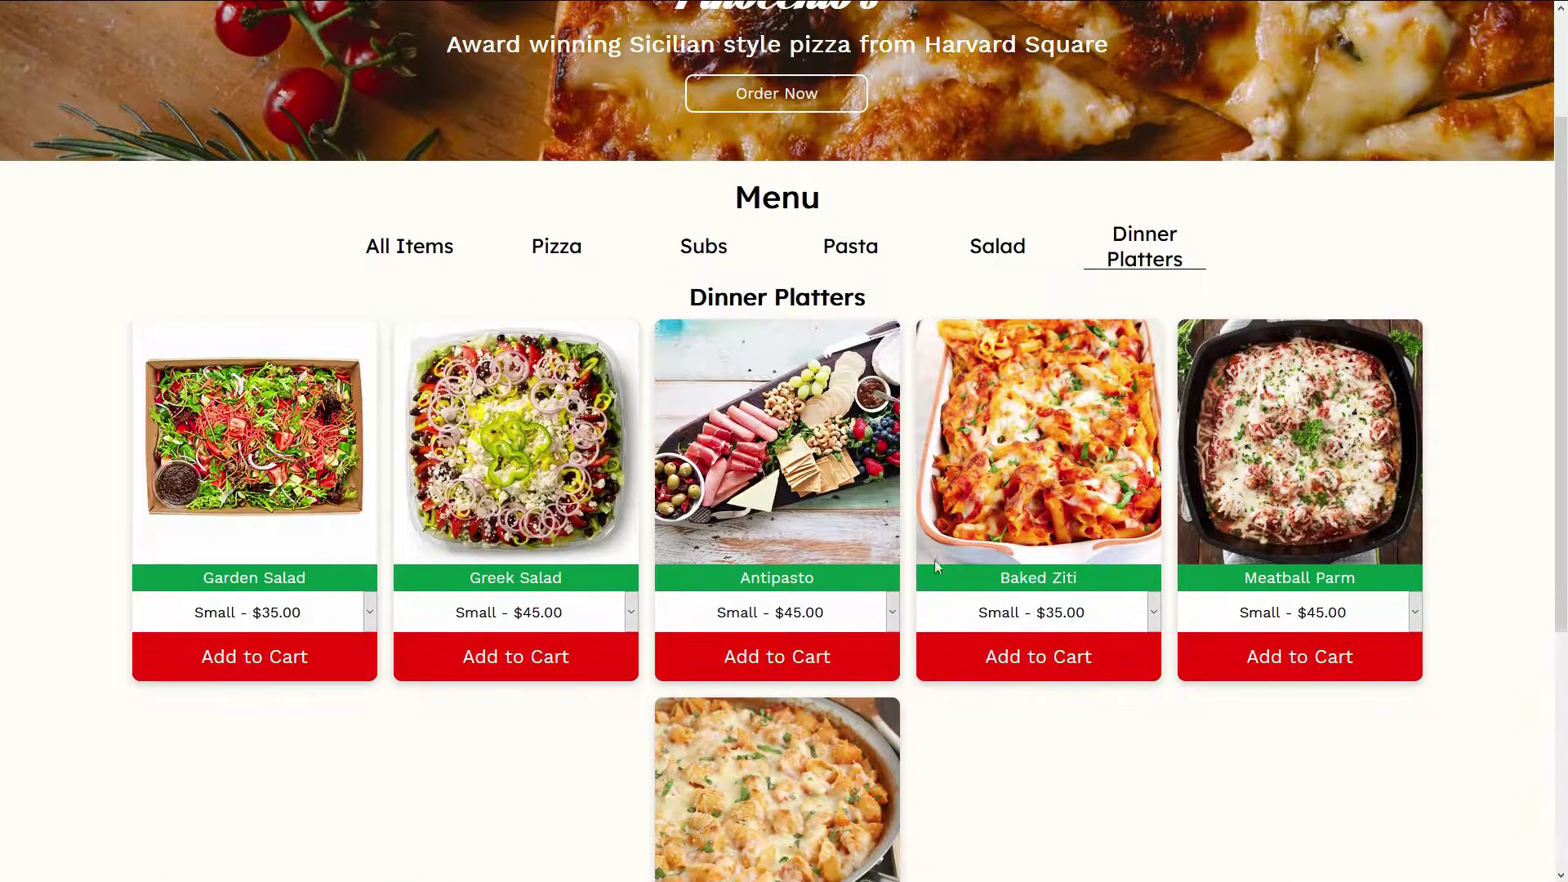
{"action": "left_click", "coordinate": [994, 260]}
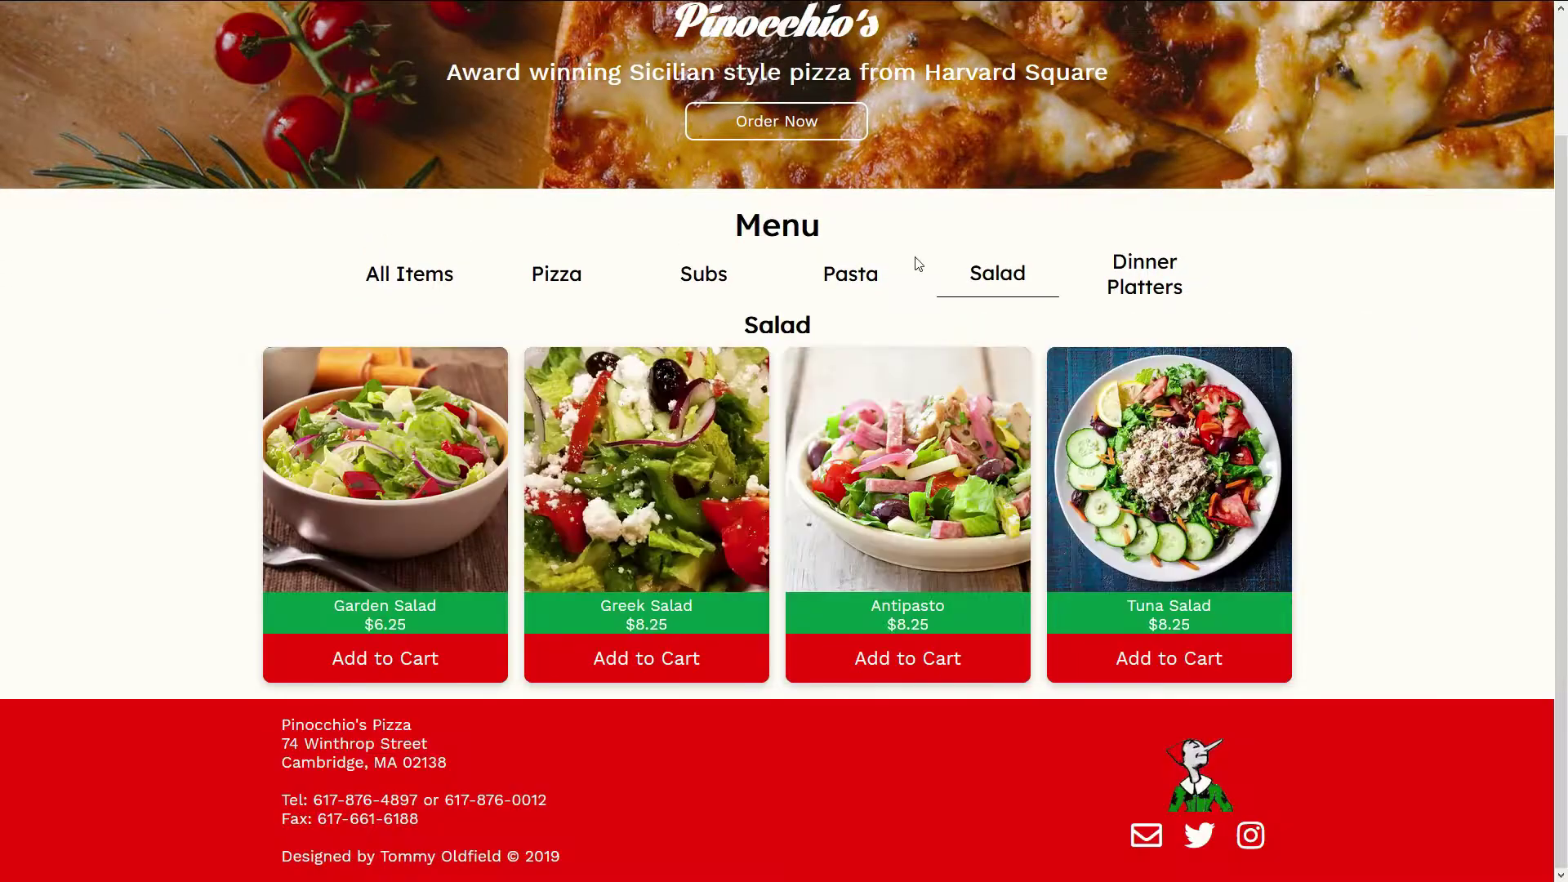
{"action": "left_click", "coordinate": [867, 282]}
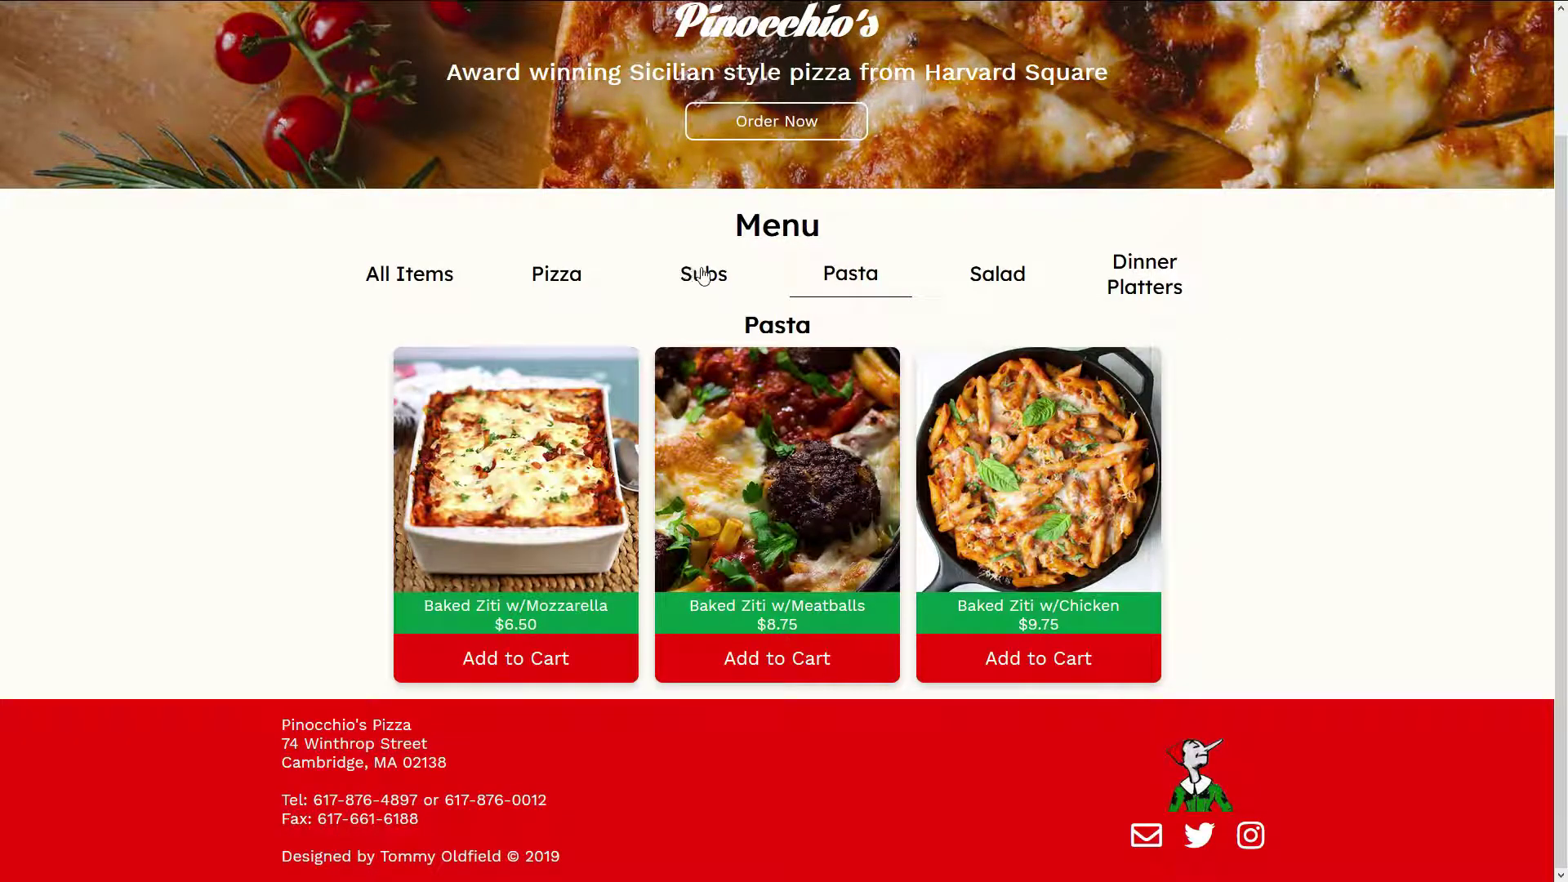
{"action": "left_click", "coordinate": [409, 282]}
{"action": "scroll", "coordinate": [547, 253], "scroll_direction": "up", "scroll_amount": 2}
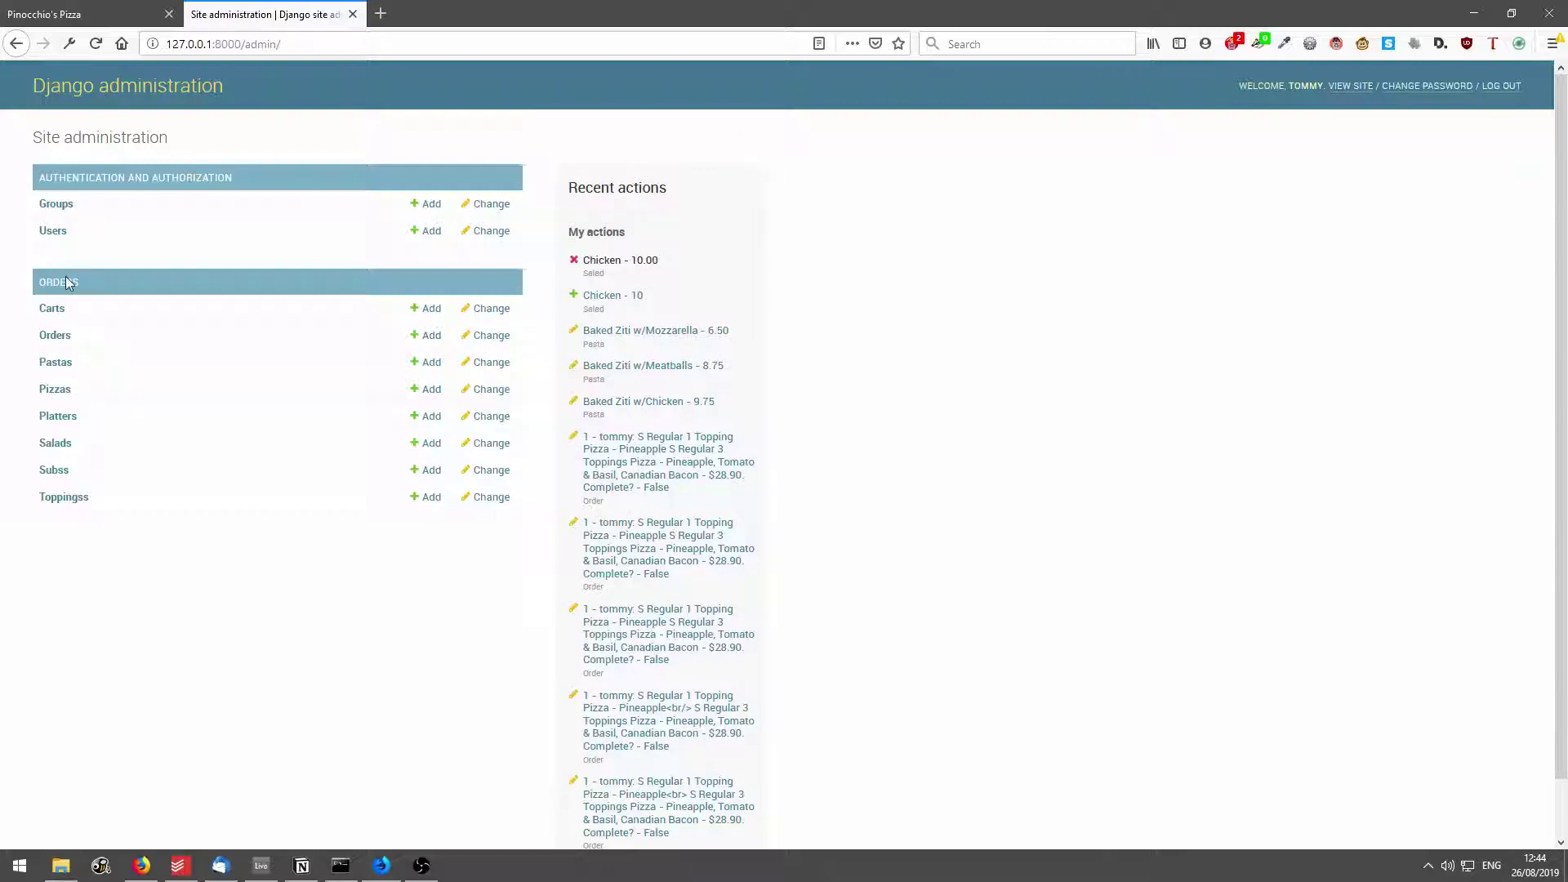
In the admin Salads list, add a salad 'Chicken' priced 10 and save it.
{"action": "left_click", "coordinate": [54, 443]}
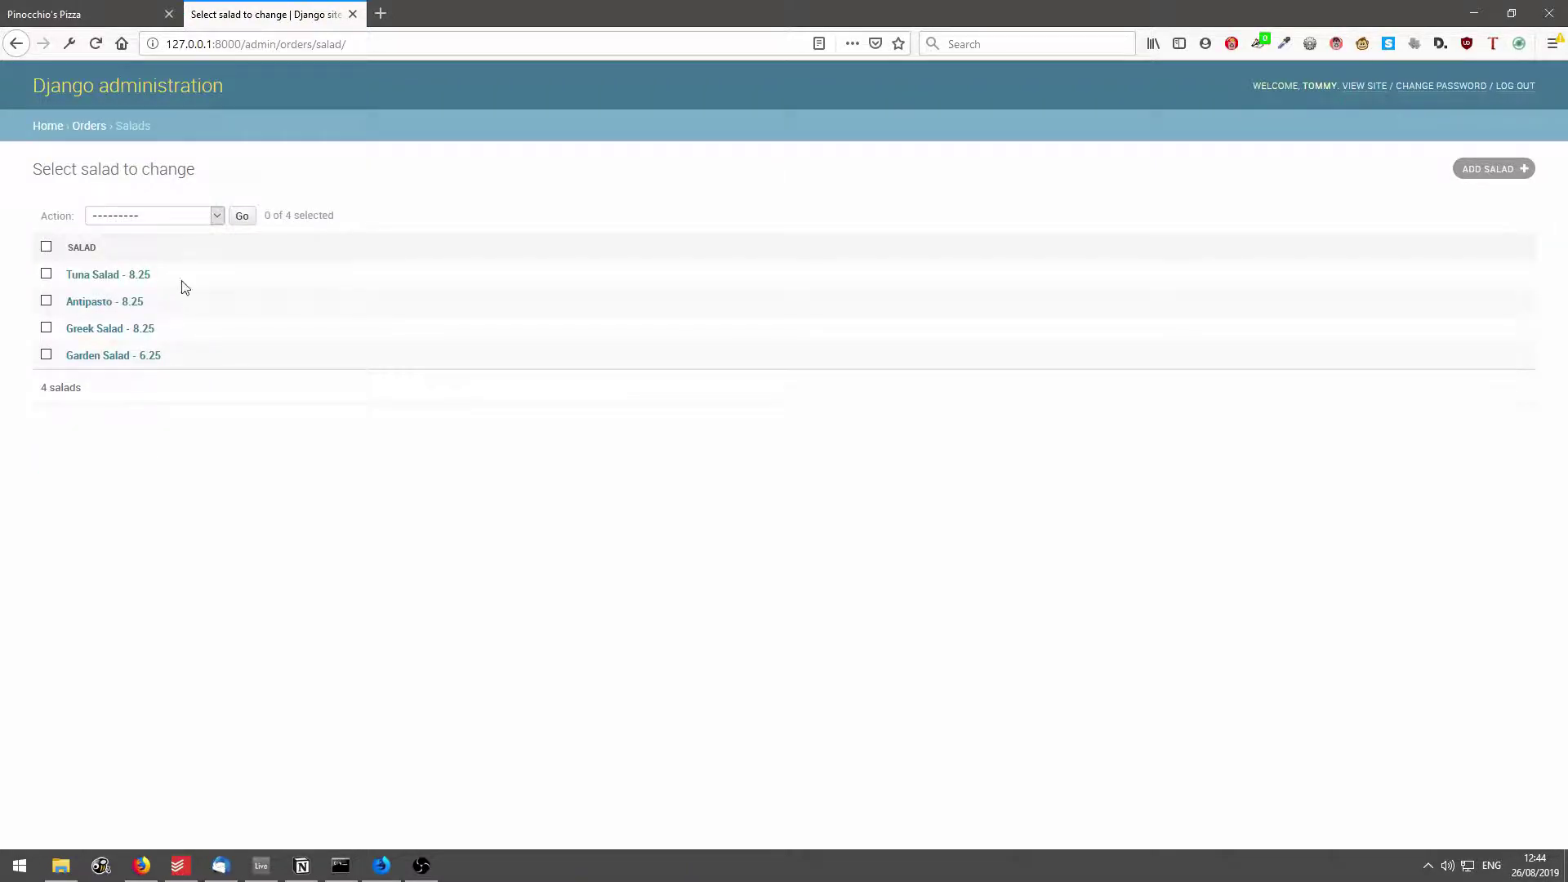
{"action": "left_click", "coordinate": [1502, 168]}
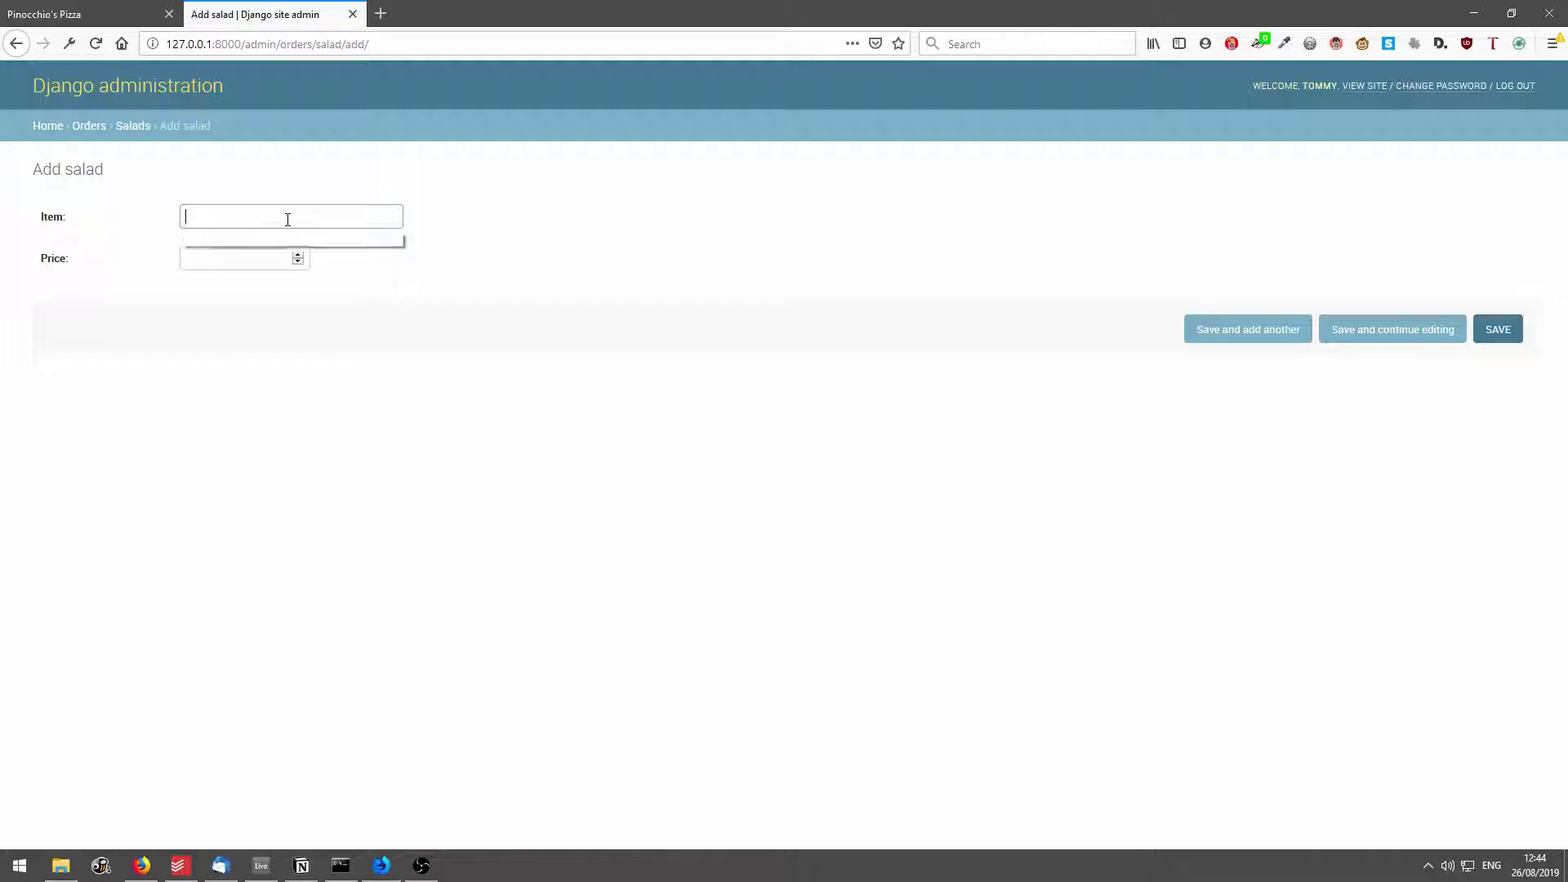
{"action": "type", "text": "Chicken"}
{"action": "left_click", "coordinate": [247, 258]}
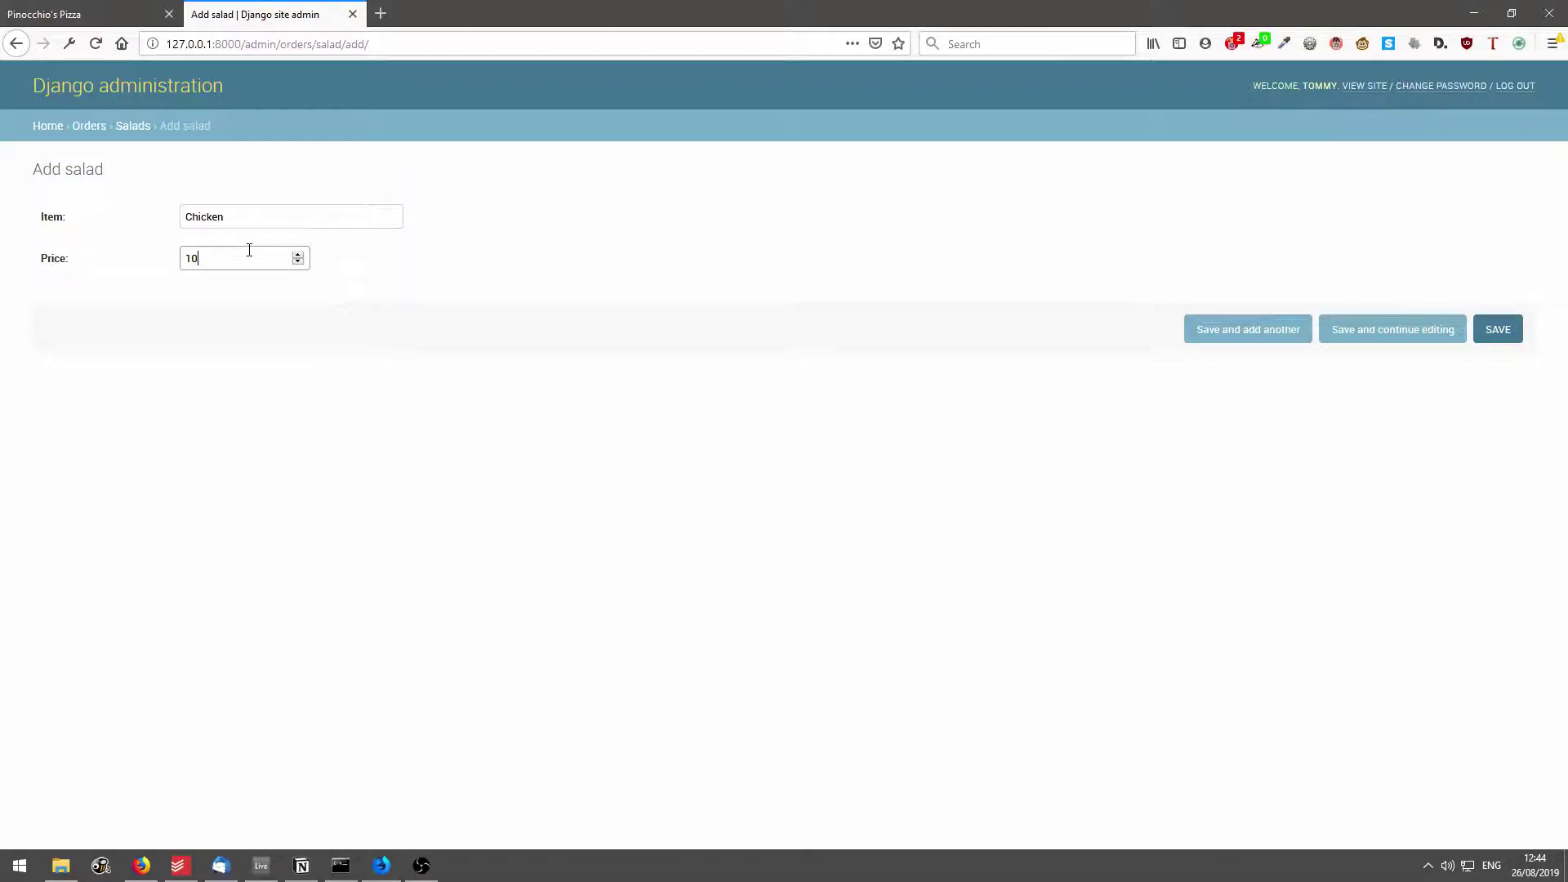
{"action": "left_click", "coordinate": [1493, 333]}
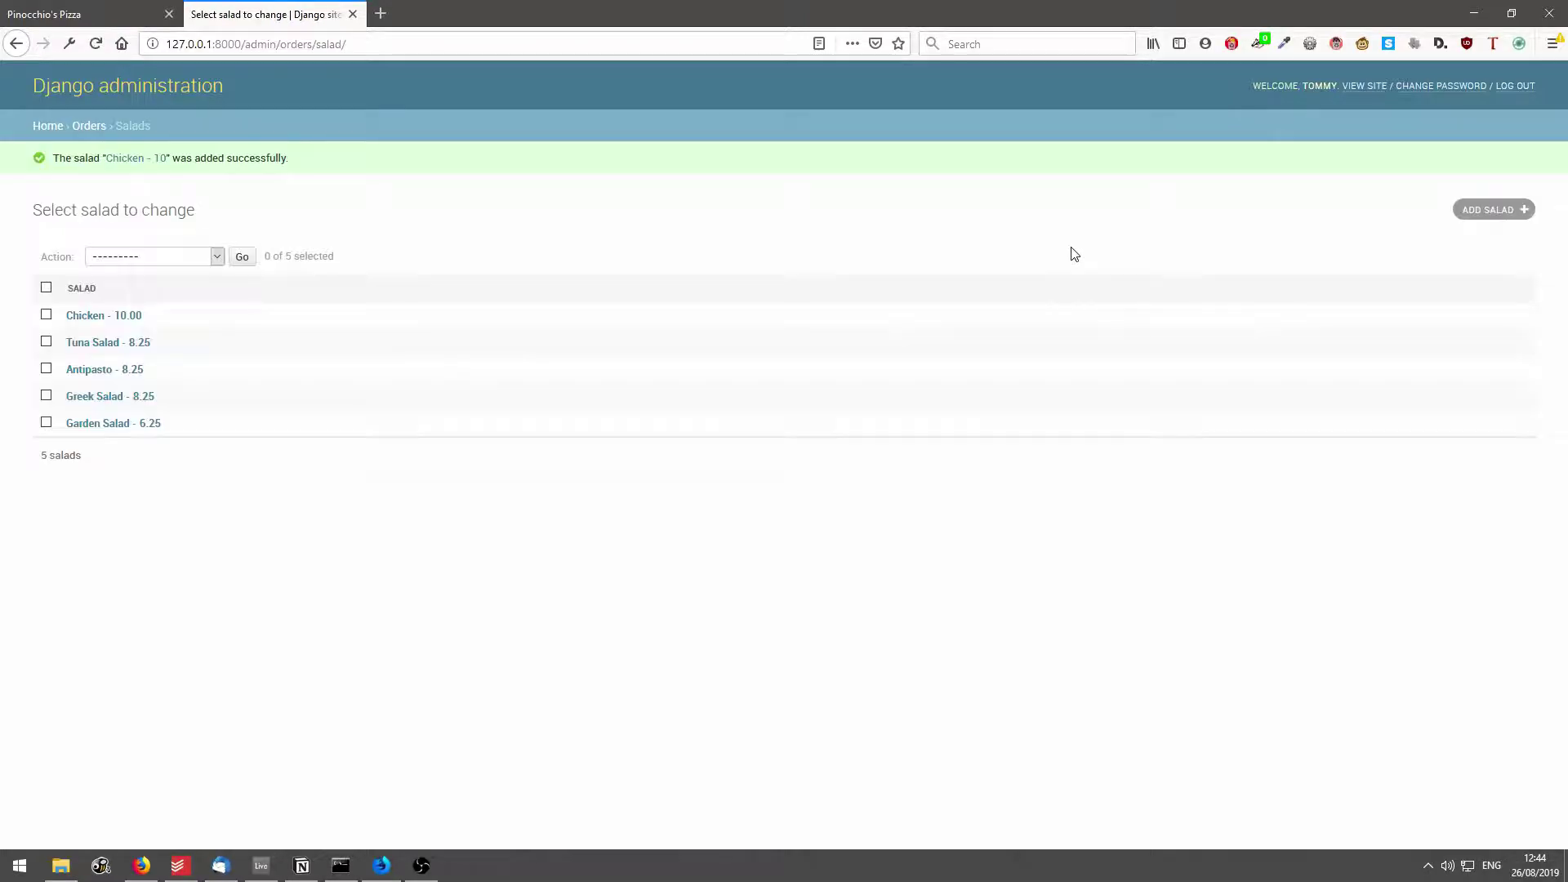
{"action": "left_click_drag", "start_coordinate": [144, 325], "coordinate": [64, 322]}
Reload the pizza site and view the Salad menu, now including Chicken.
{"action": "left_click", "coordinate": [92, 10]}
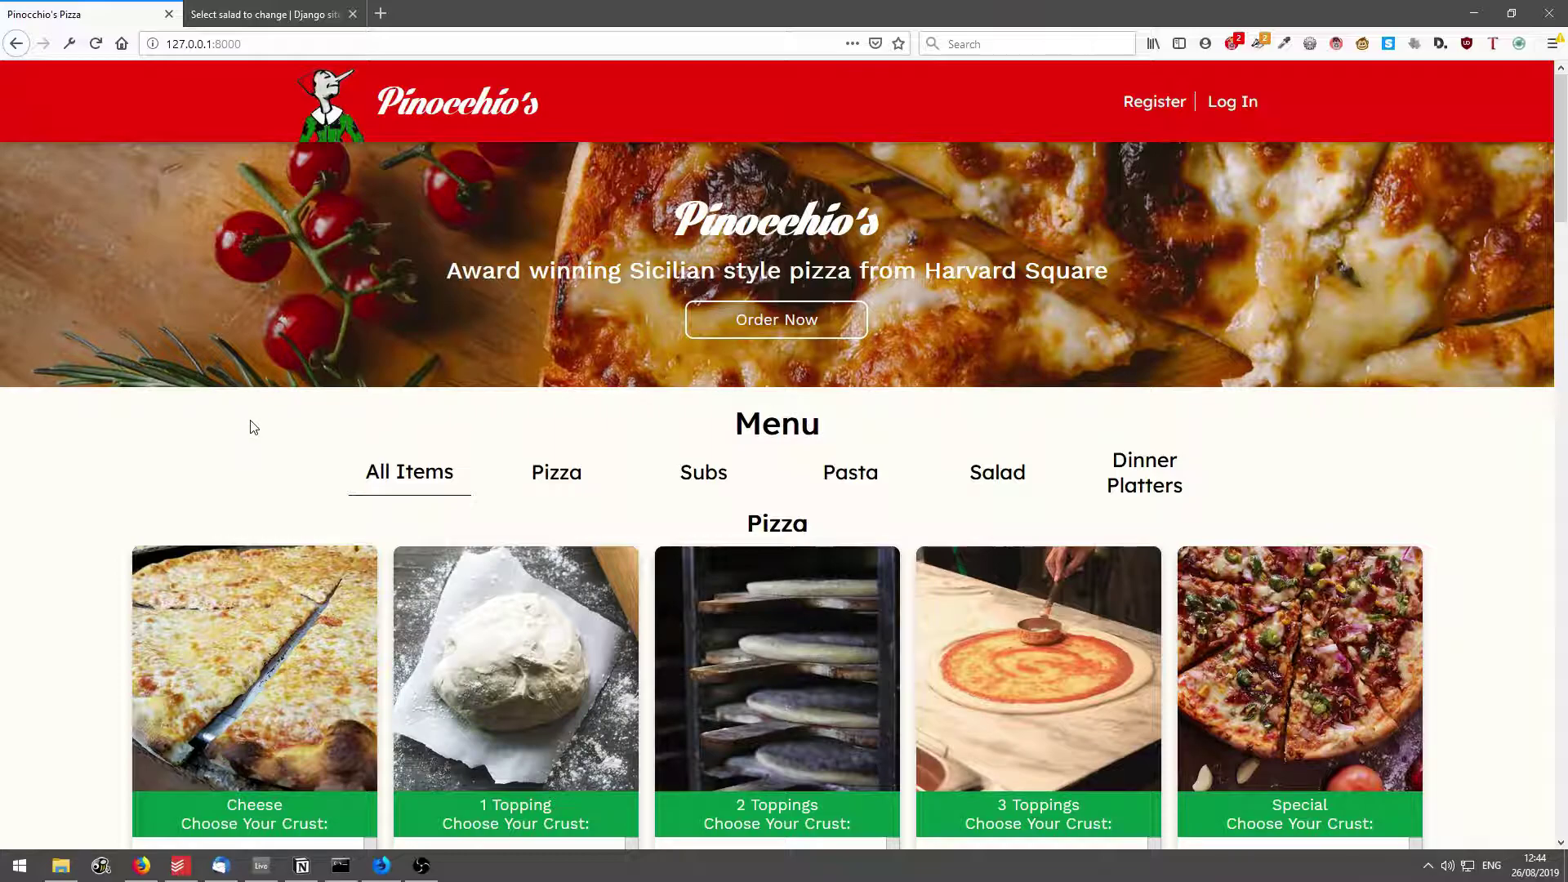
{"action": "key", "text": "F5"}
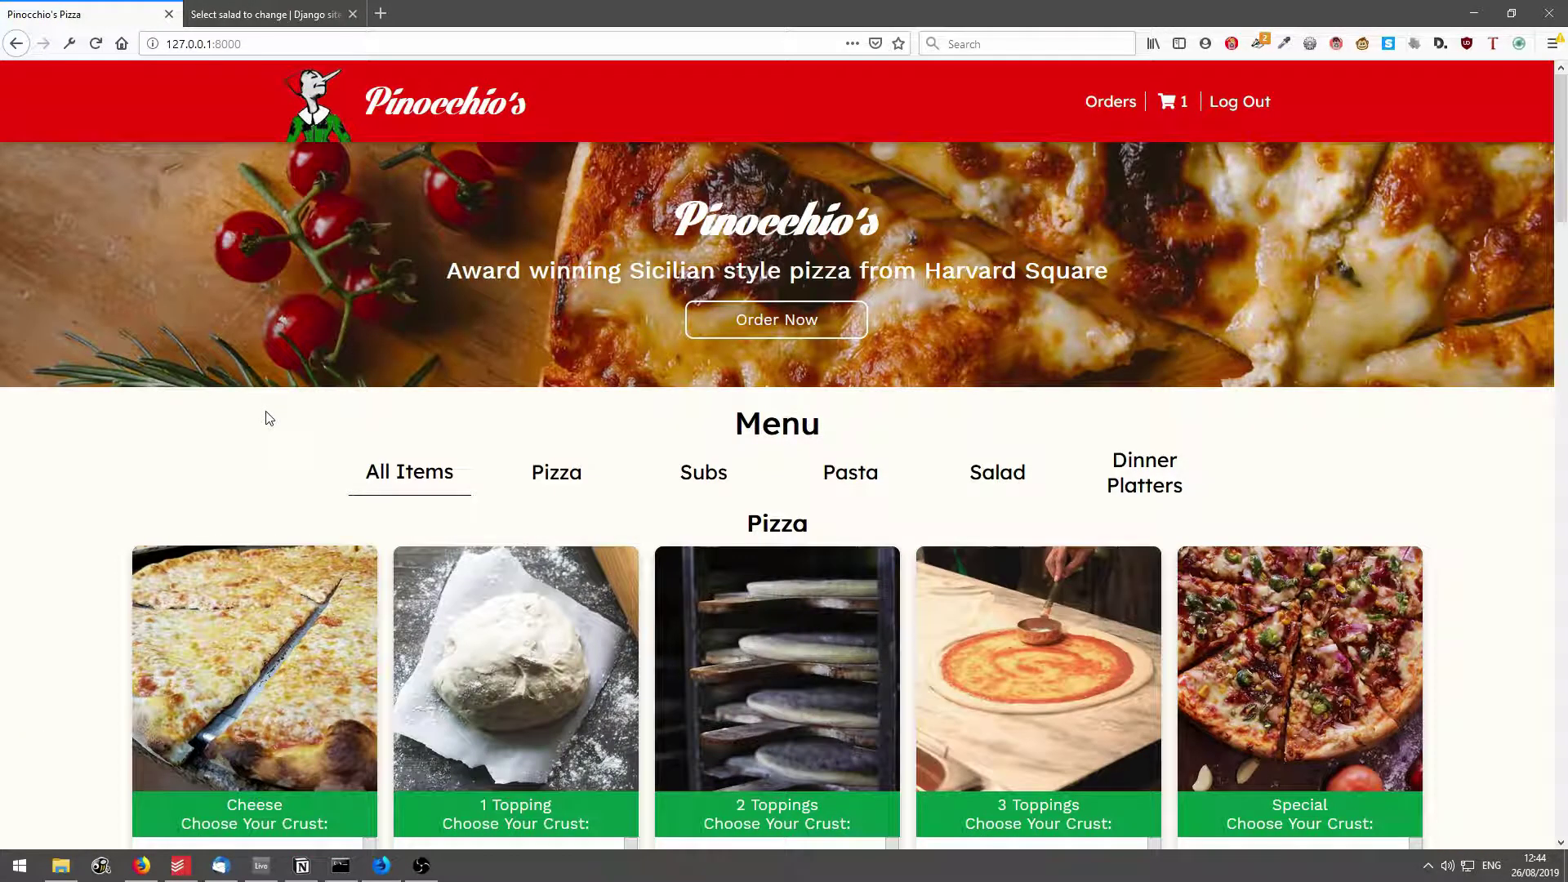
{"action": "left_click", "coordinate": [995, 480]}
{"action": "scroll", "coordinate": [1234, 581], "scroll_direction": "down", "scroll_amount": 2}
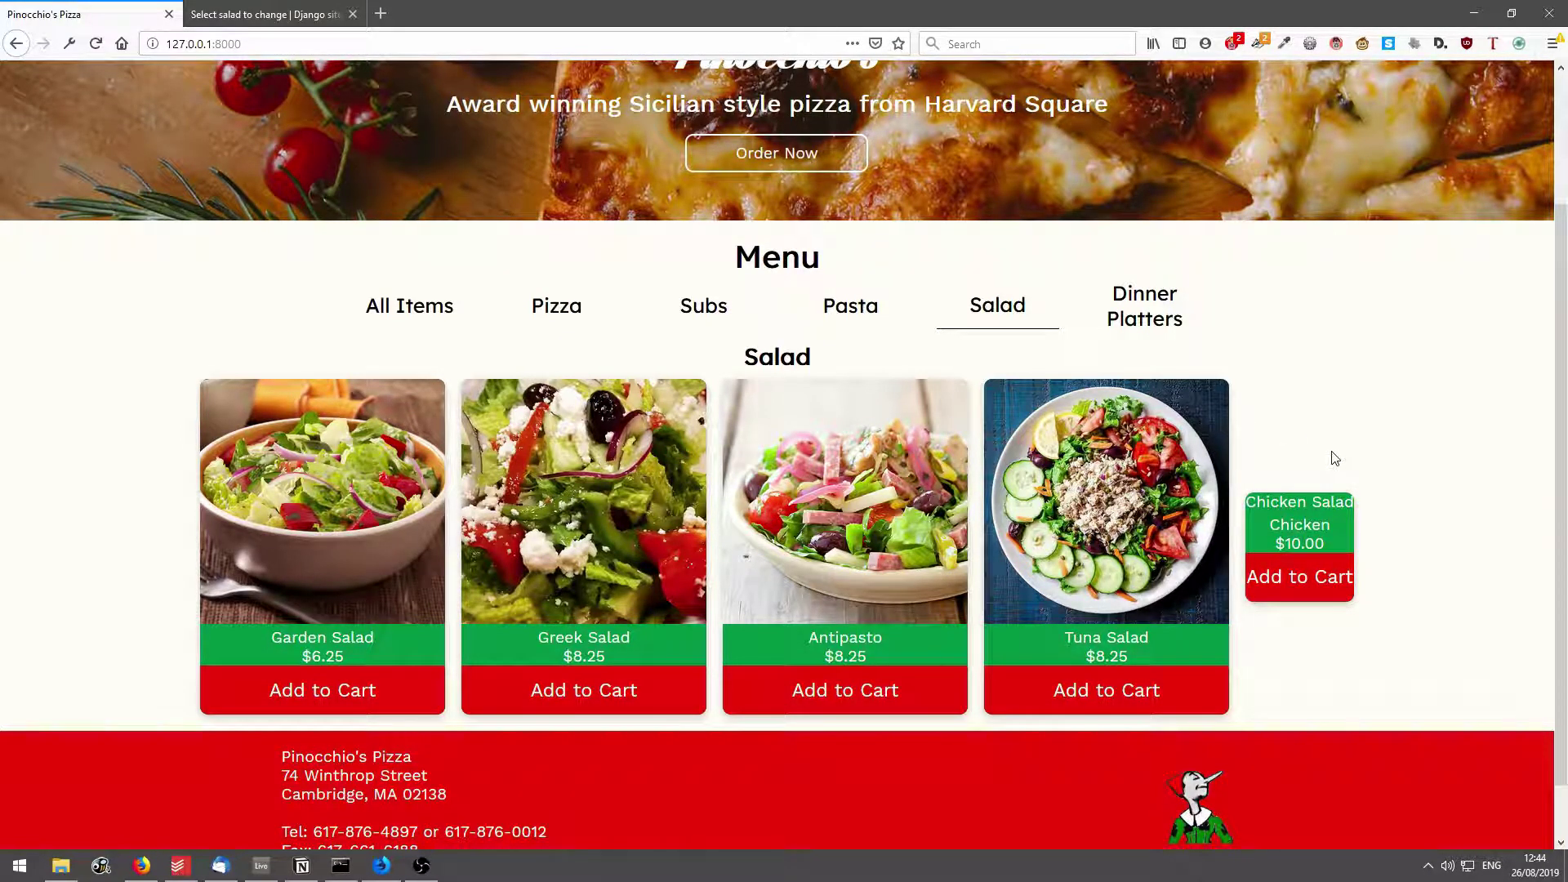
Delete the Chicken salad from the admin Salads list with 'Delete selected salads'.
{"action": "left_click", "coordinate": [228, 15]}
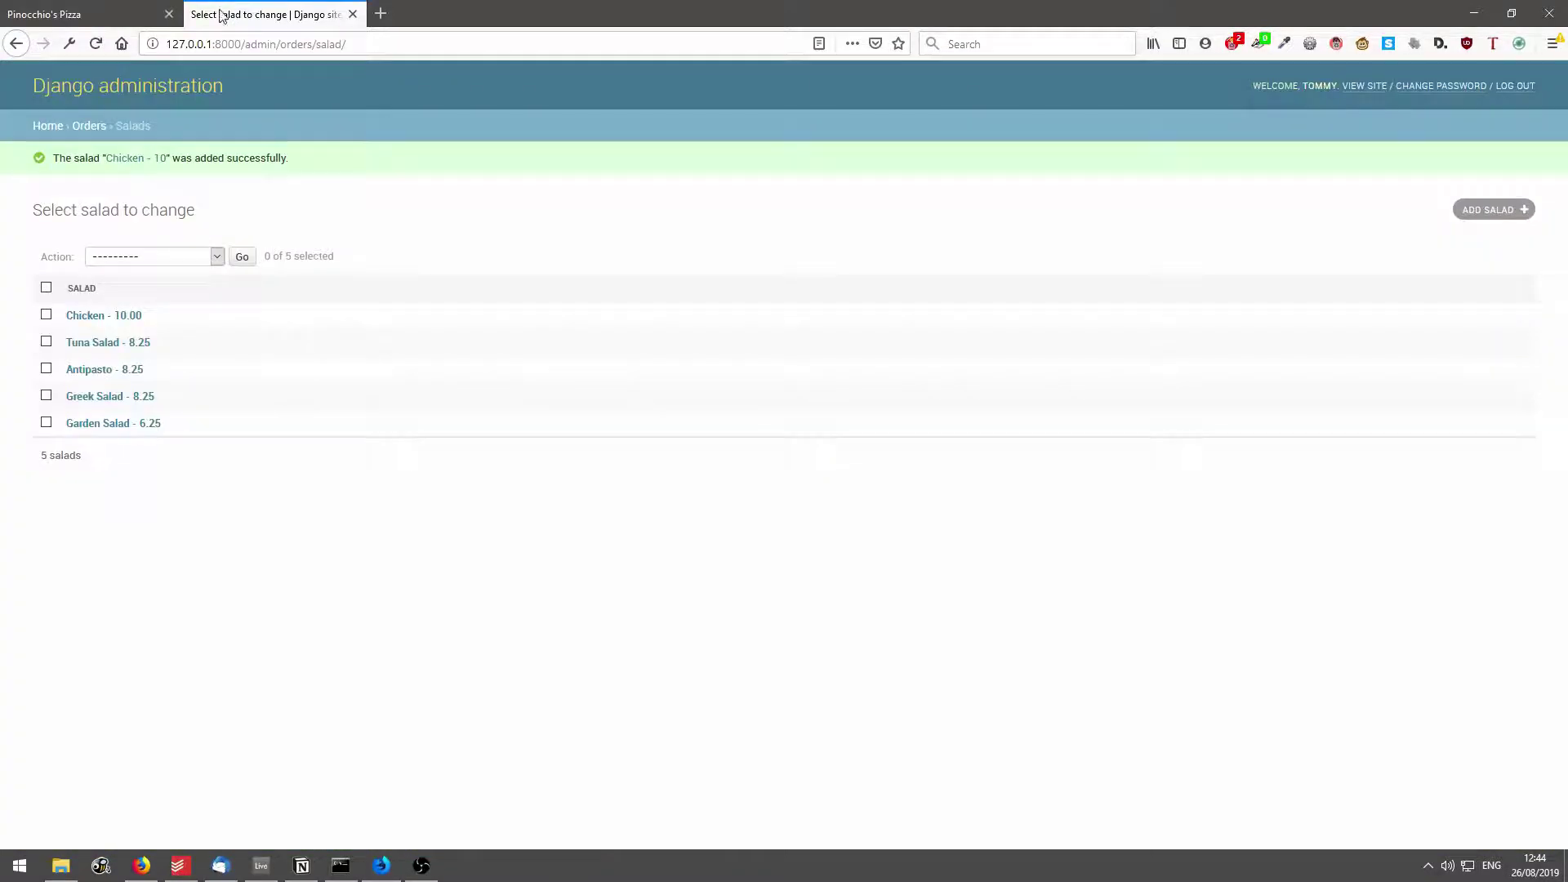
{"action": "left_click", "coordinate": [45, 315]}
{"action": "left_click", "coordinate": [182, 256]}
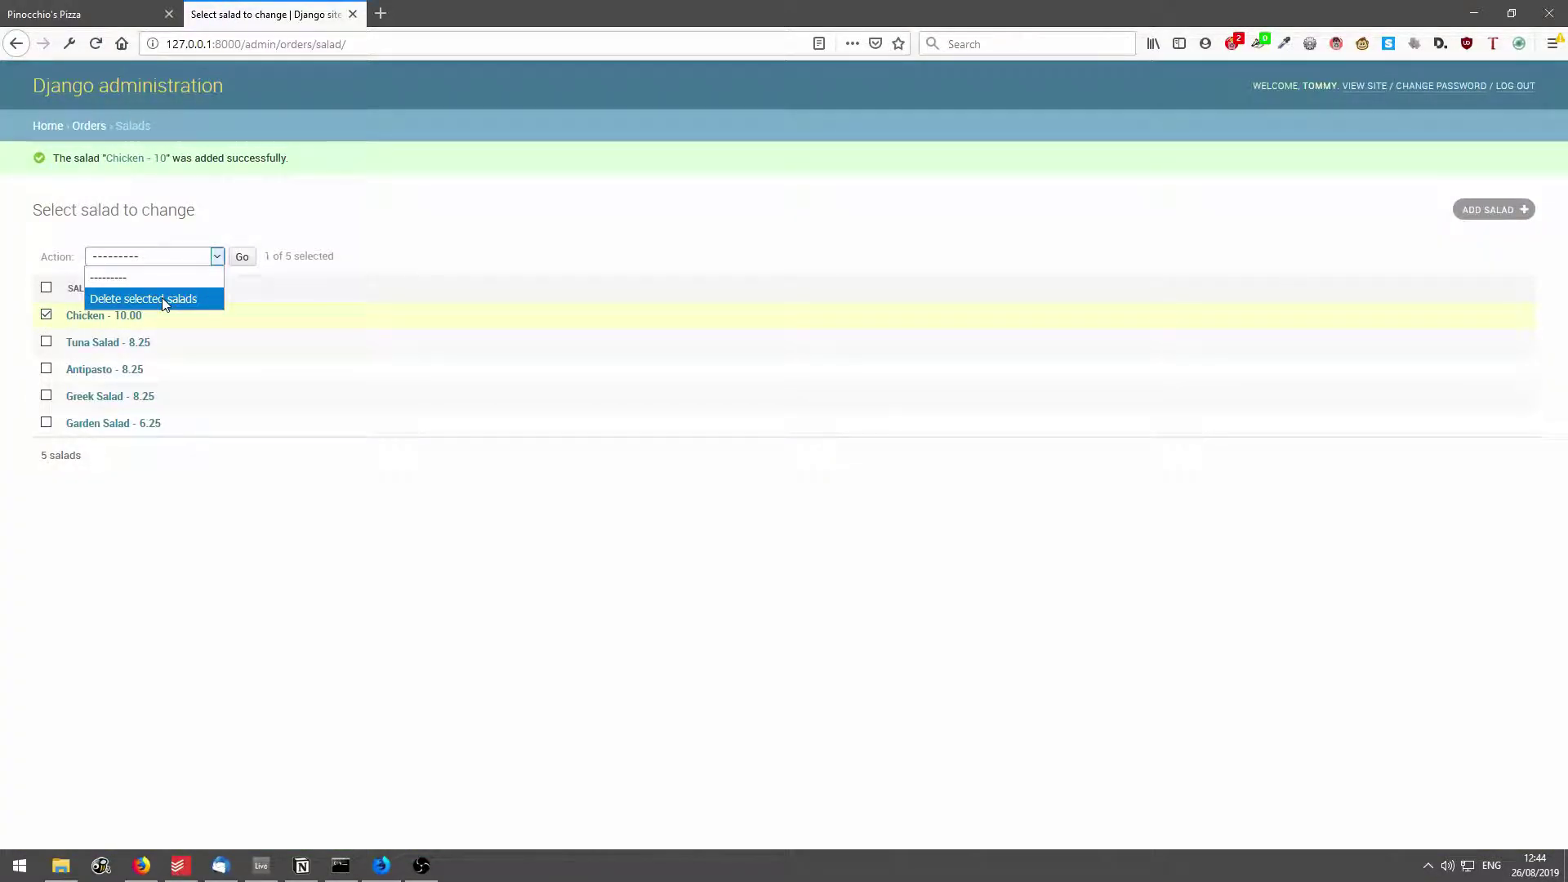
{"action": "left_click", "coordinate": [147, 297]}
{"action": "left_click", "coordinate": [242, 256]}
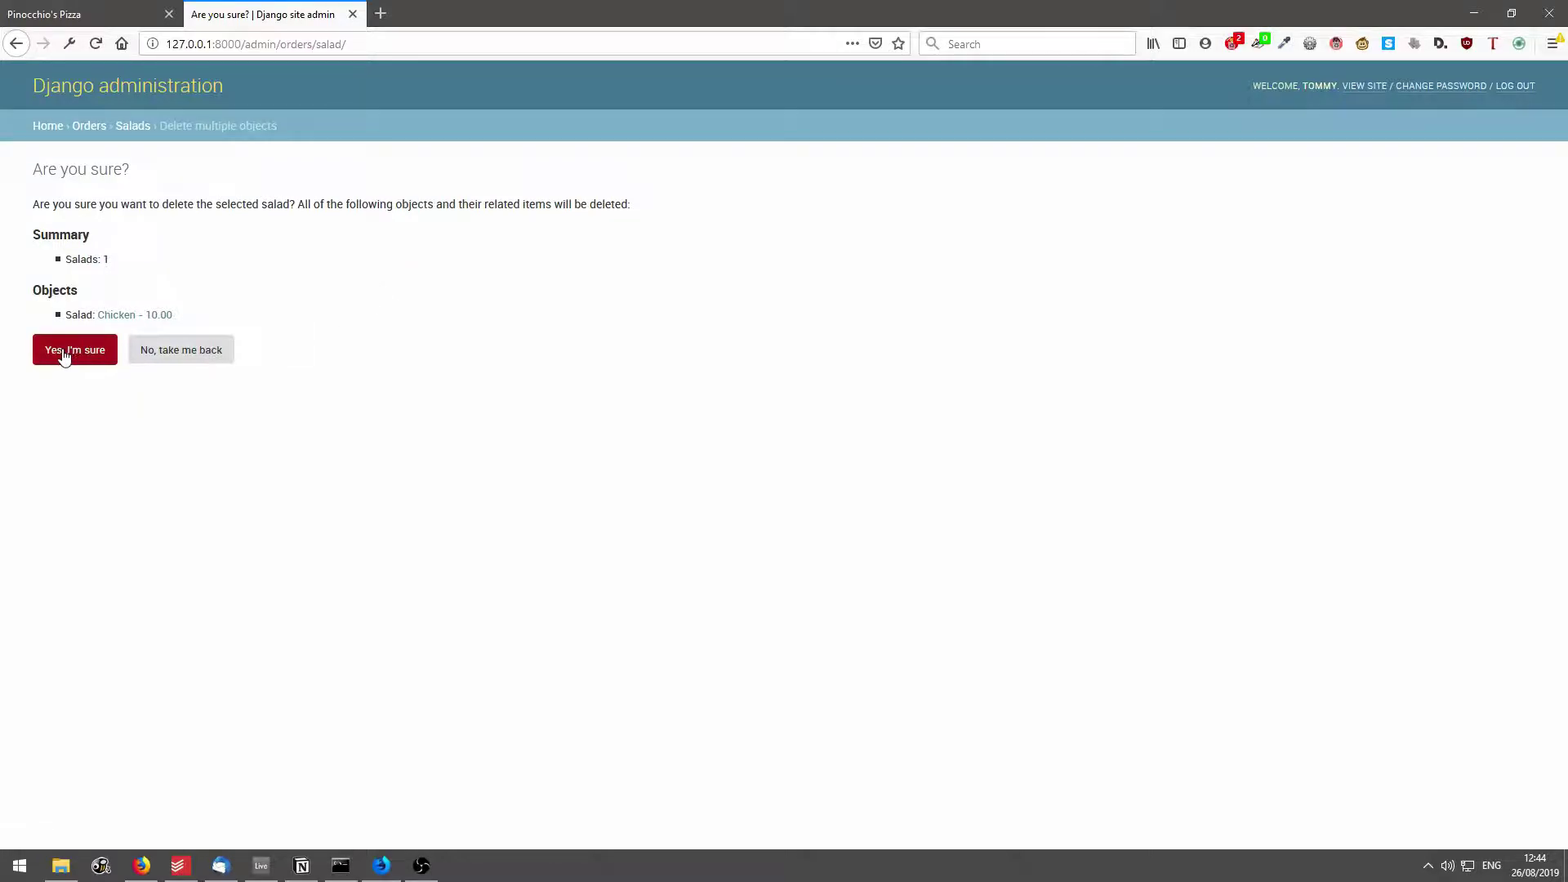
{"action": "left_click", "coordinate": [63, 350]}
Reload the pizza site and confirm Chicken no longer appears among the salads.
{"action": "left_click", "coordinate": [114, 11]}
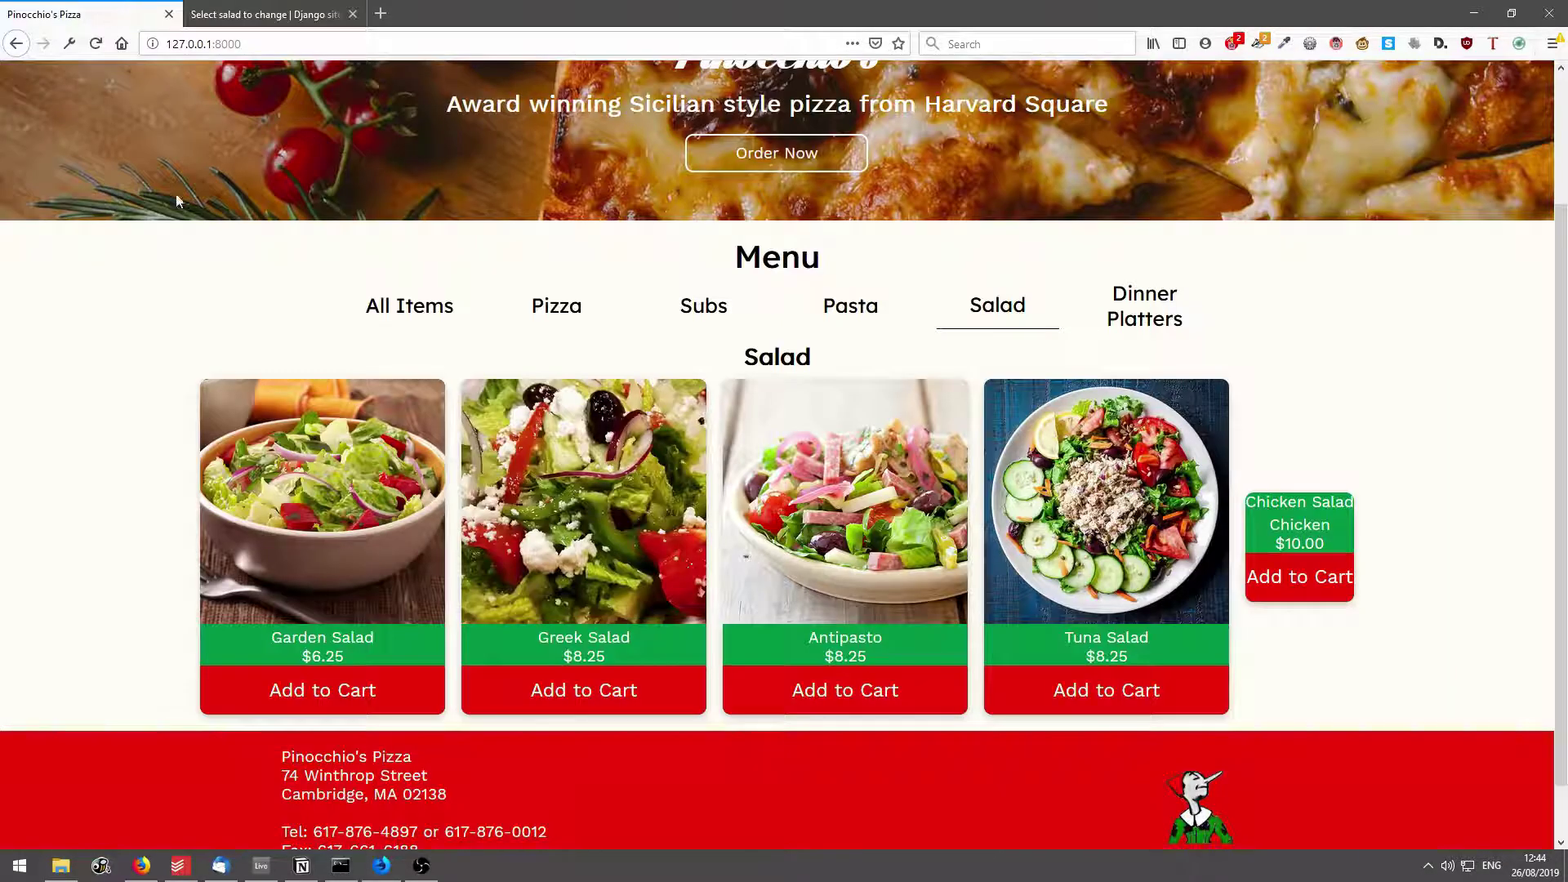
{"action": "key", "text": "F5"}
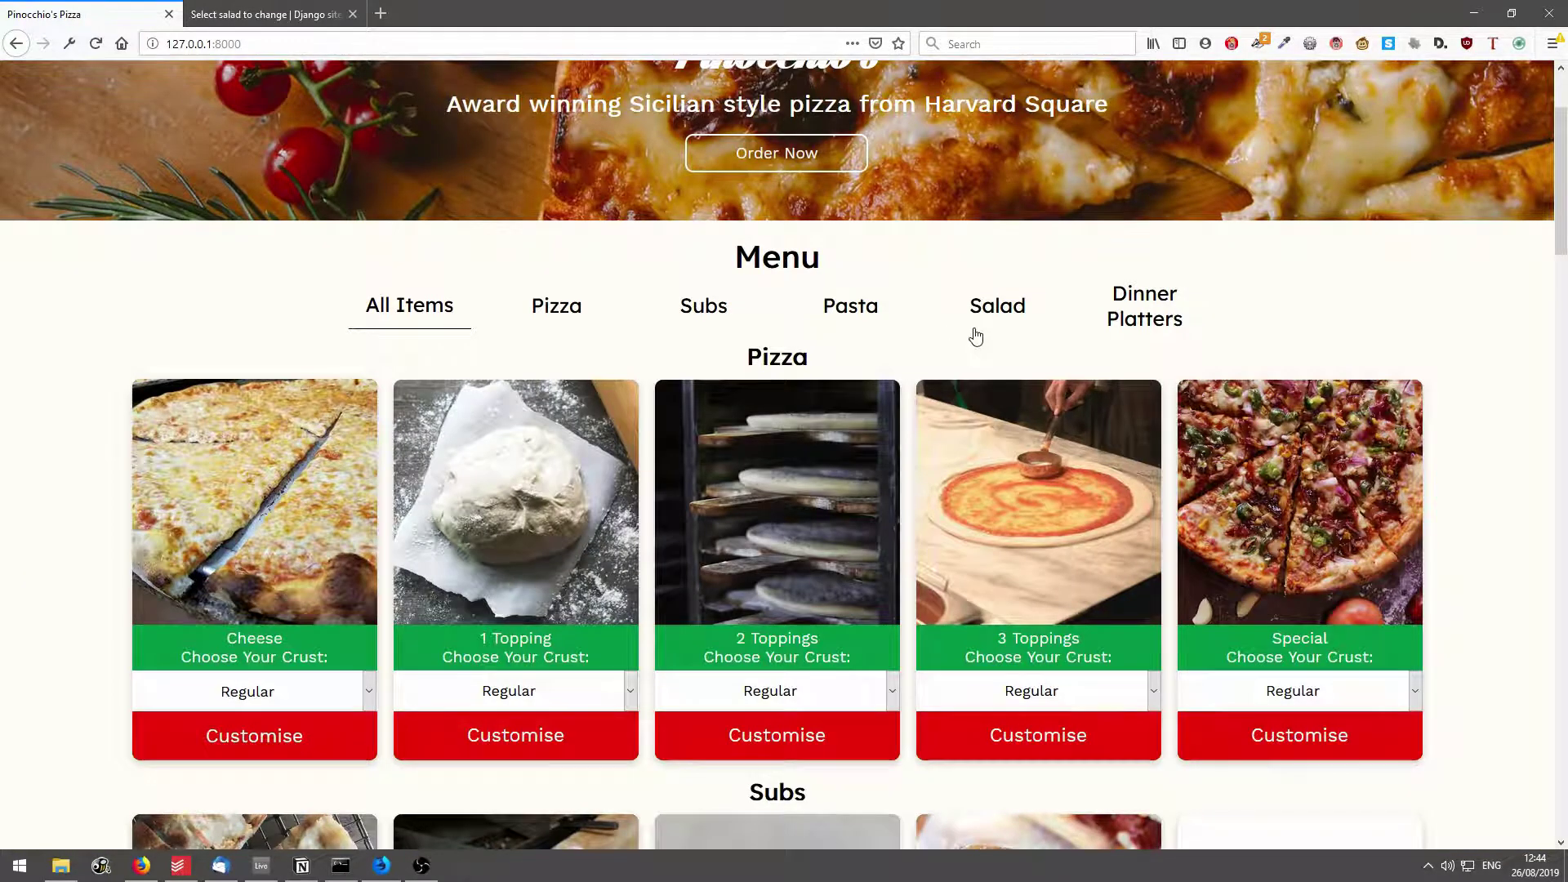
{"action": "left_click", "coordinate": [971, 335]}
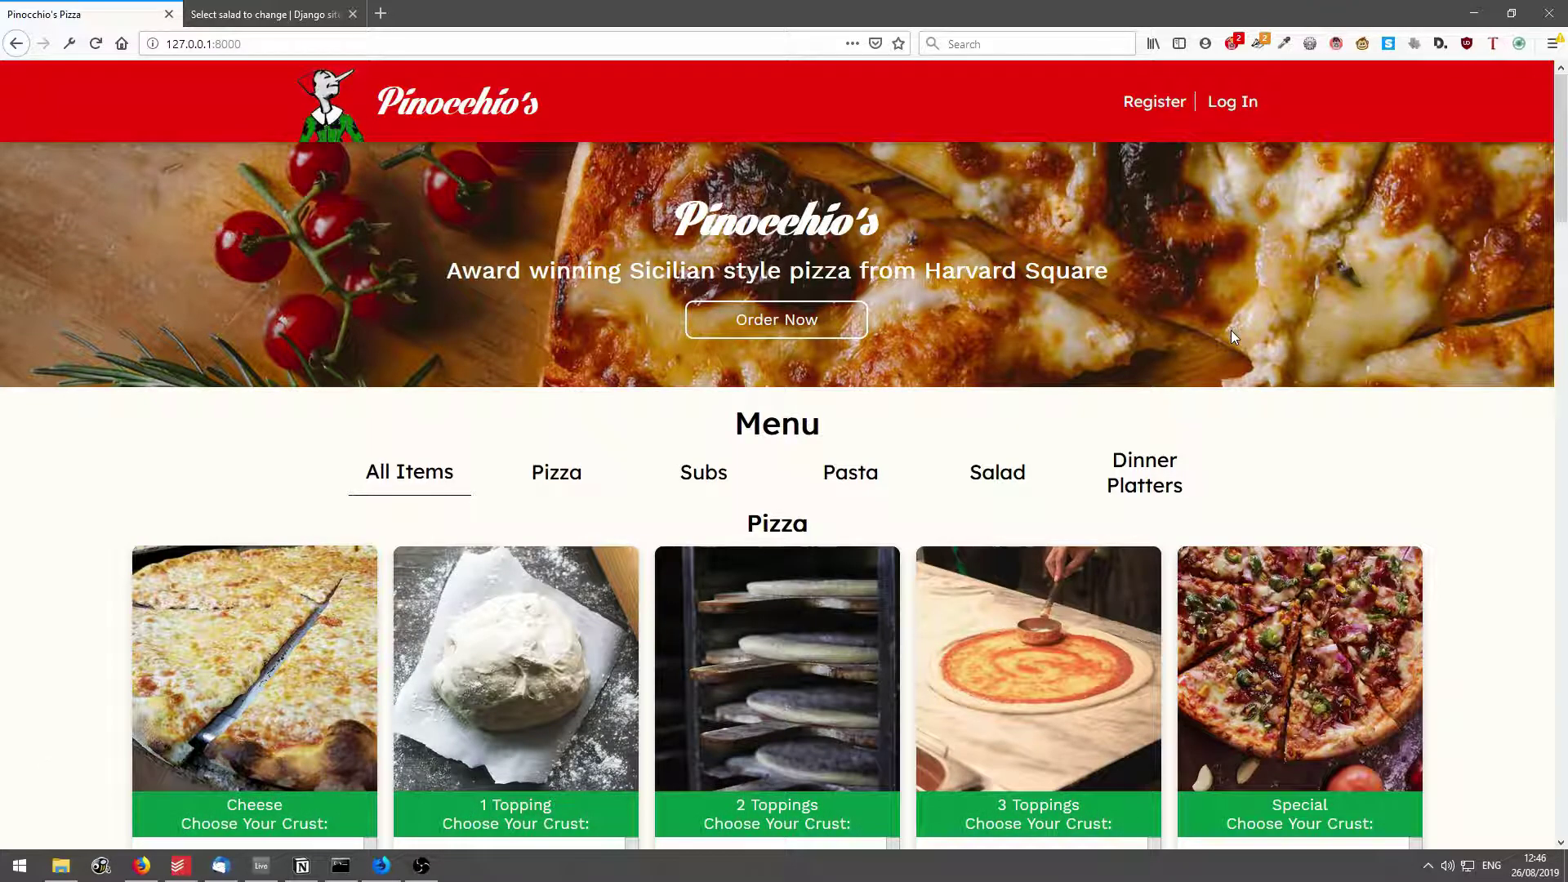
On the Register form, enter the new username, first name and last name.
{"action": "left_click", "coordinate": [1144, 113]}
{"action": "left_click", "coordinate": [767, 219]}
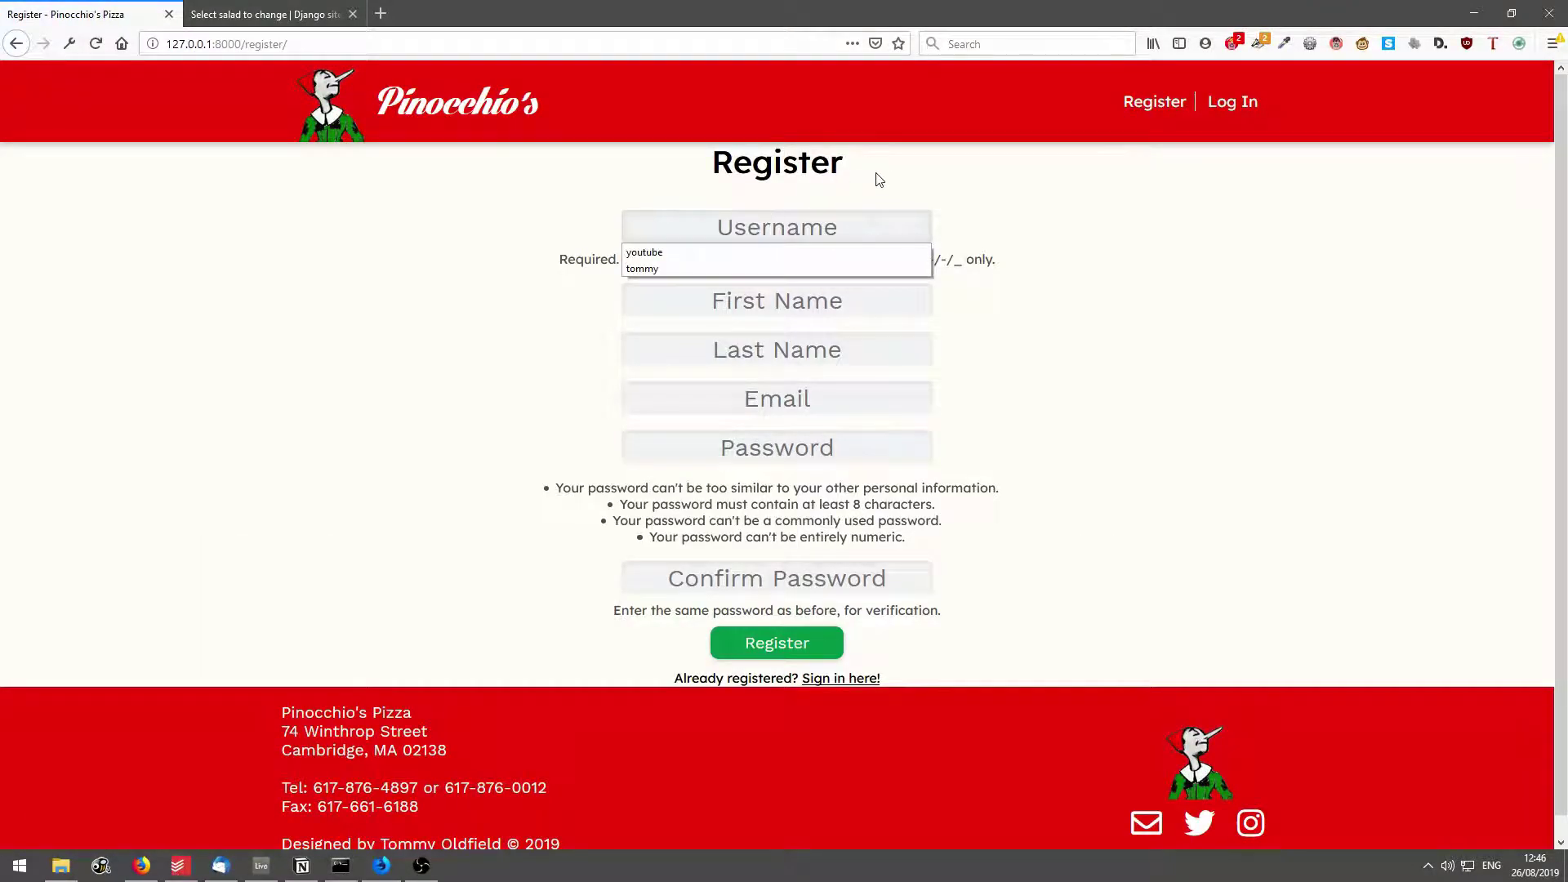
{"action": "type", "text": "youtube"}
{"action": "key", "text": "Escape"}
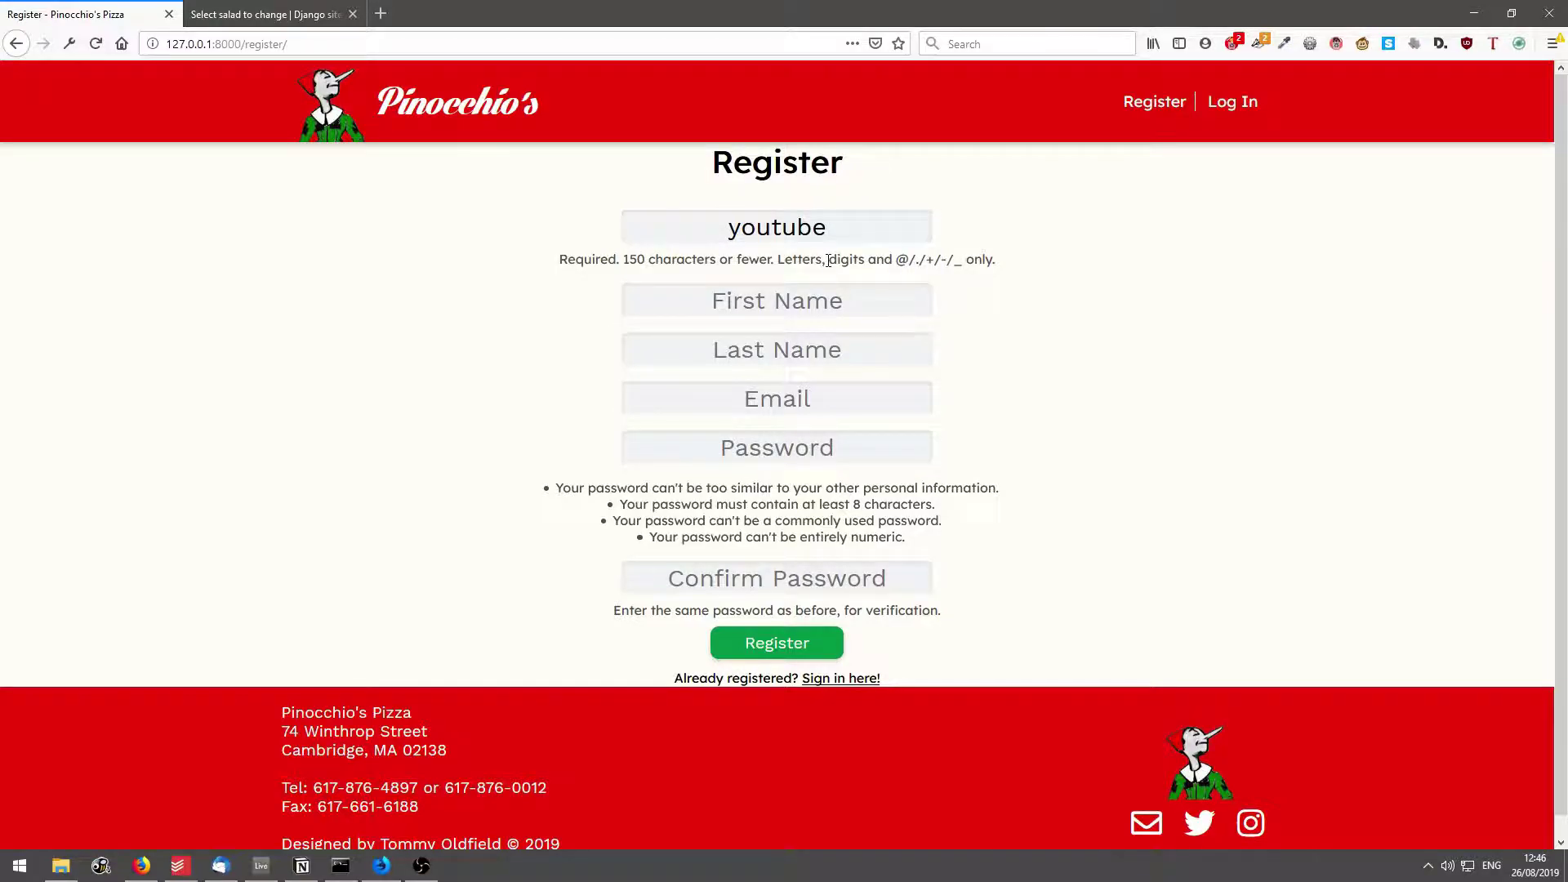
{"action": "key", "text": "Tab"}
{"action": "type", "text": "You"}
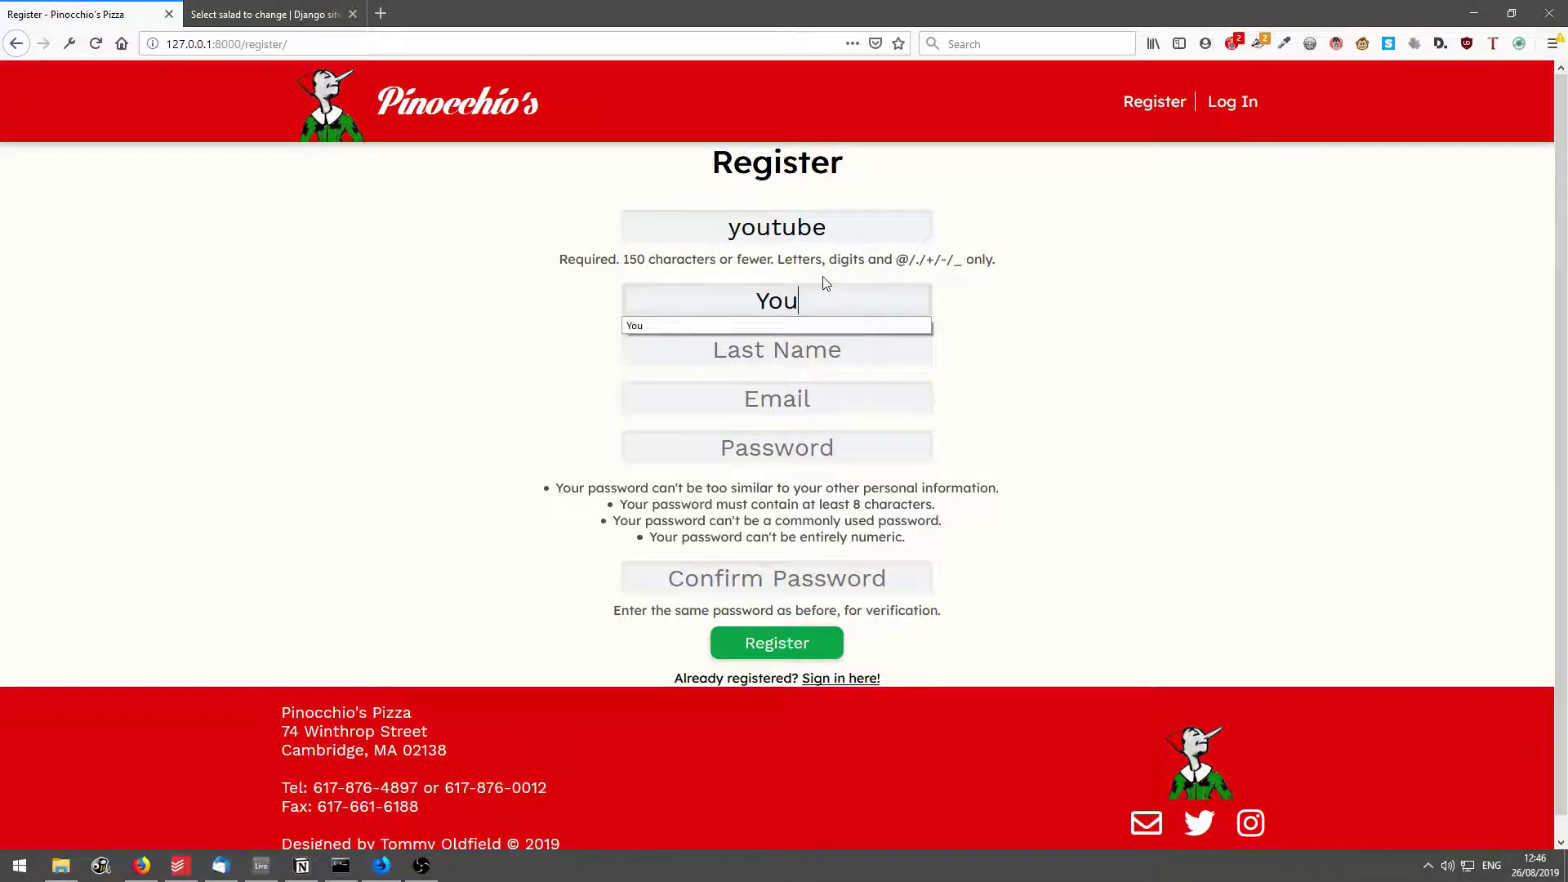
{"action": "key", "text": "Tab"}
{"action": "type", "text": "Tube"}
Enter the e-mail address and the password twice, then submit the registration.
{"action": "left_click", "coordinate": [819, 396]}
{"action": "type", "text": "youtube@youtube.com"}
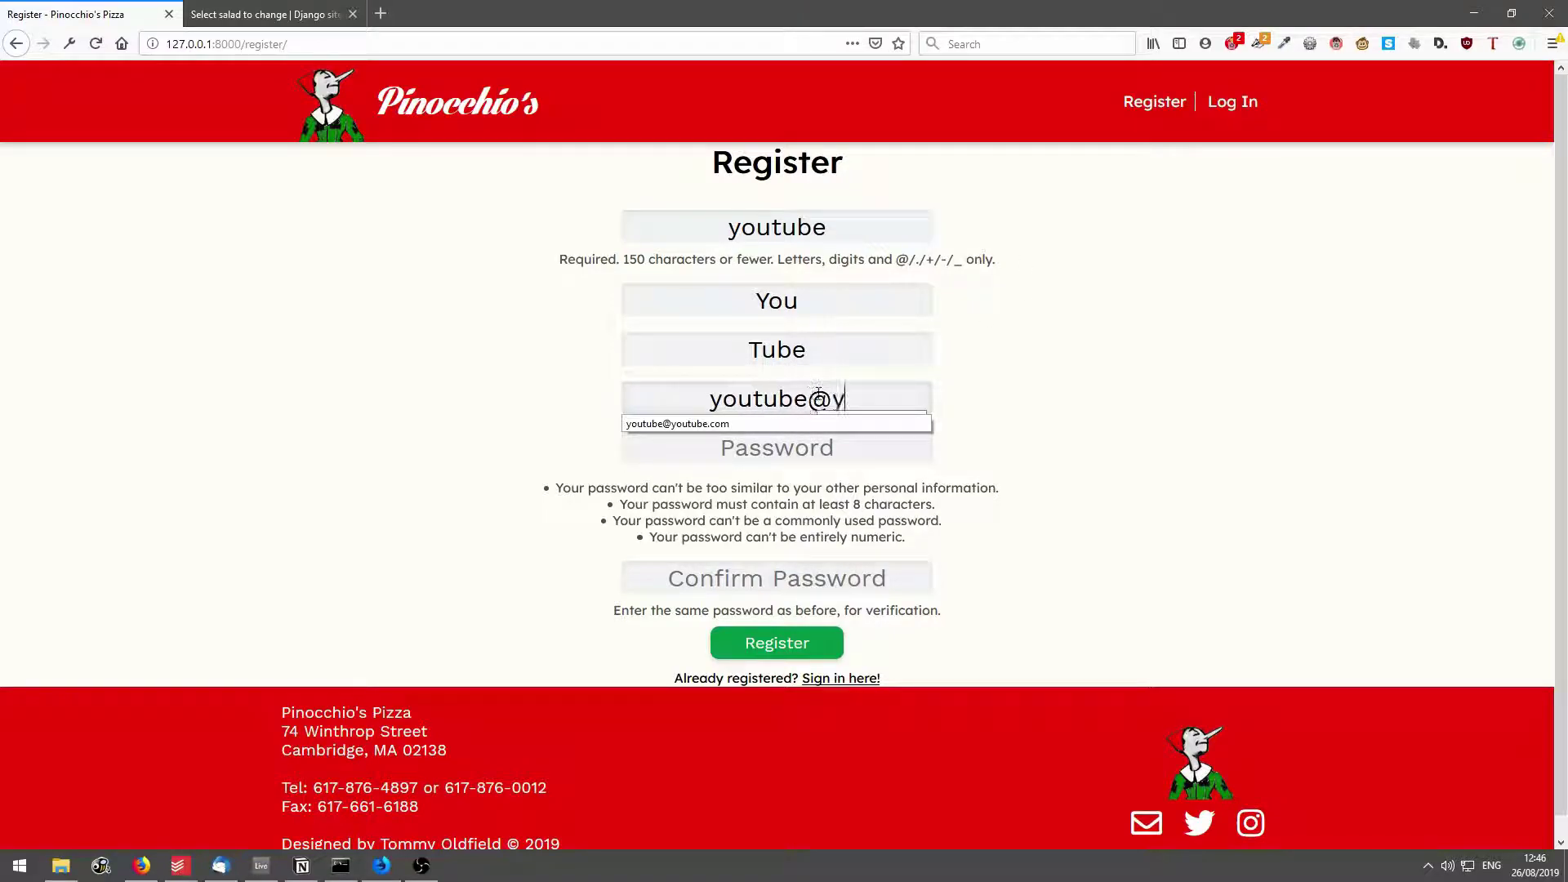
{"action": "left_click", "coordinate": [857, 471]}
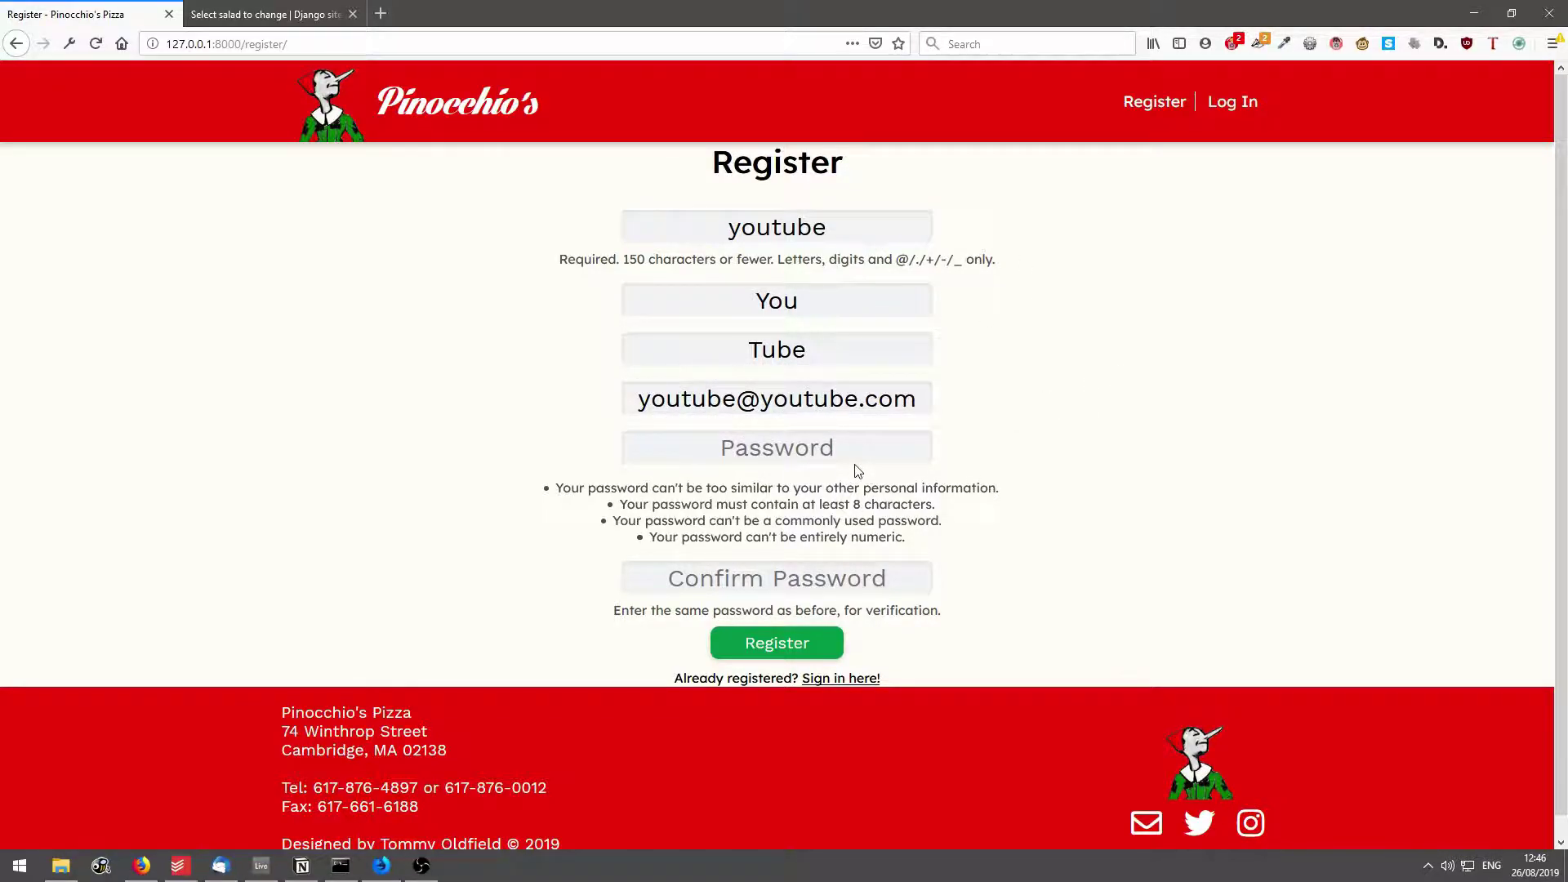
{"action": "type", "text": "•••••••••"}
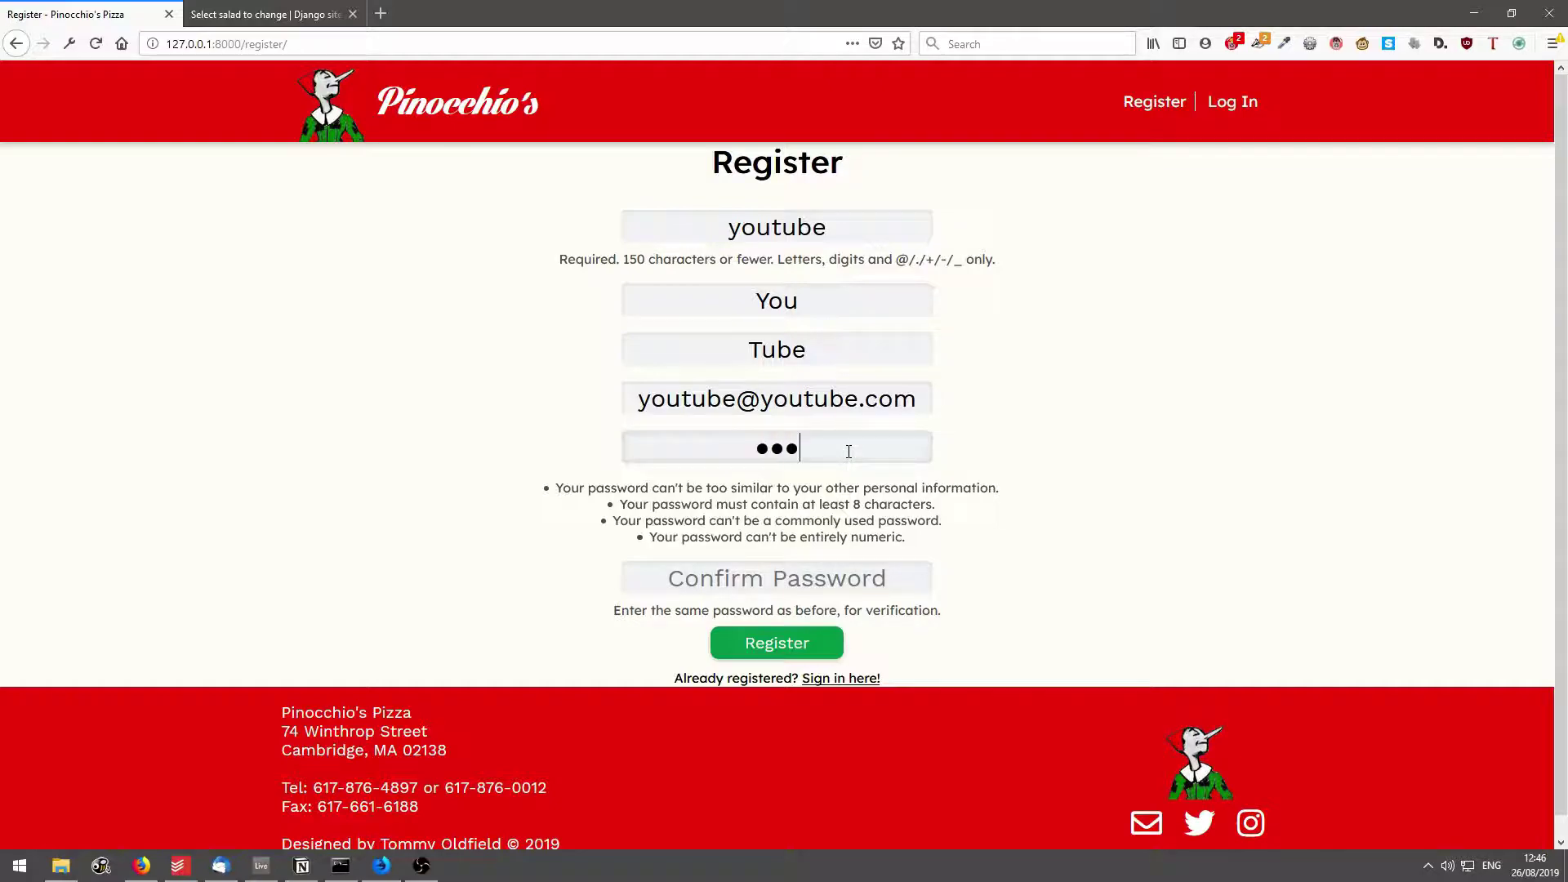
{"action": "type", "text": "•••"}
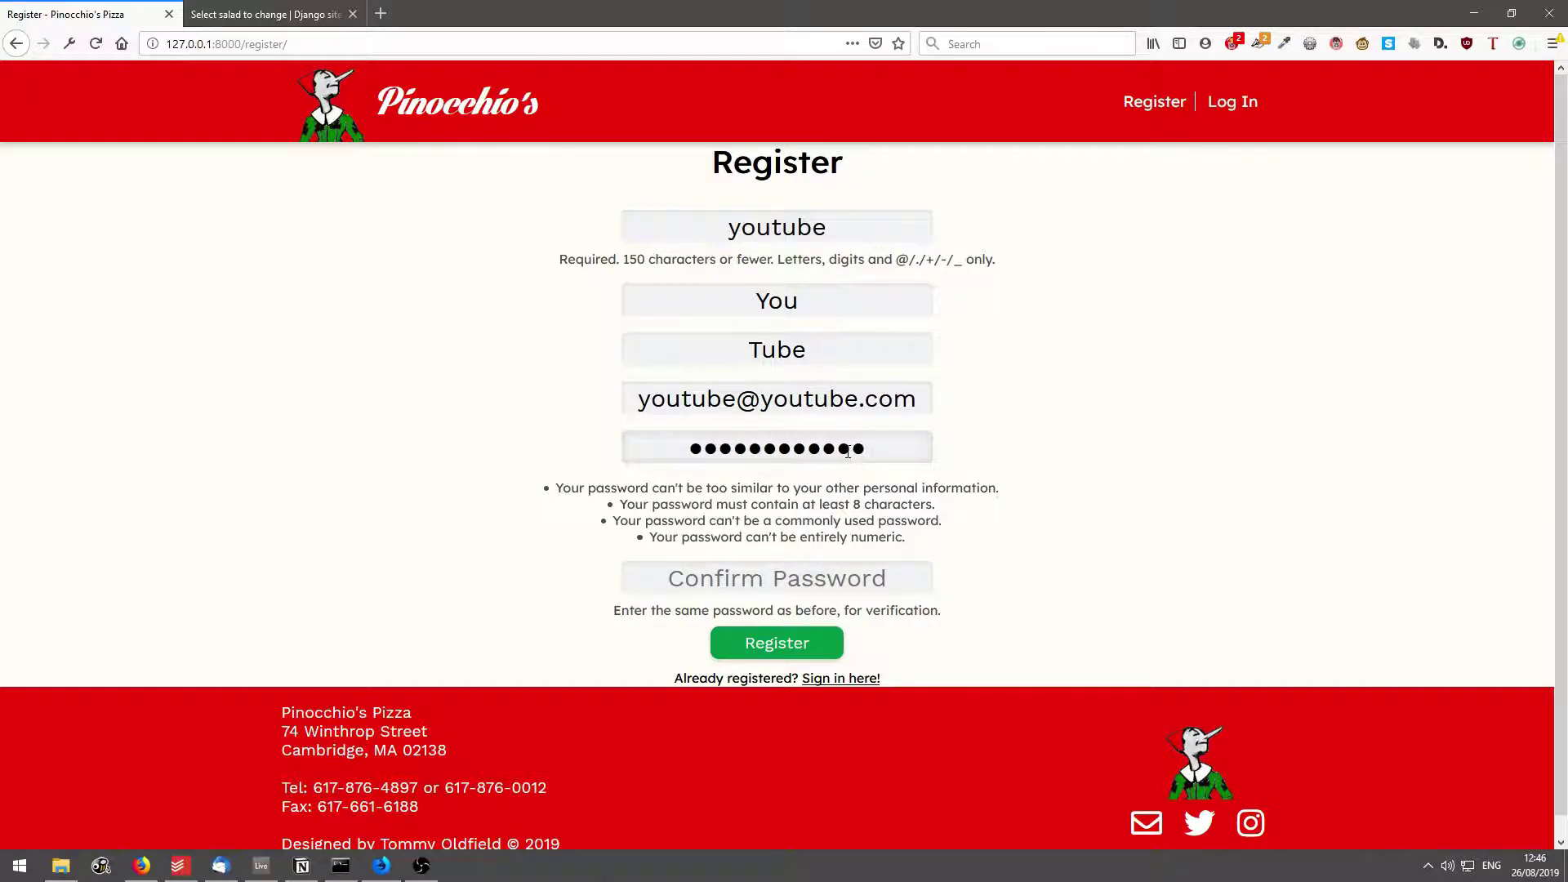
{"action": "left_click", "coordinate": [814, 579]}
{"action": "type", "text": "••••••••"}
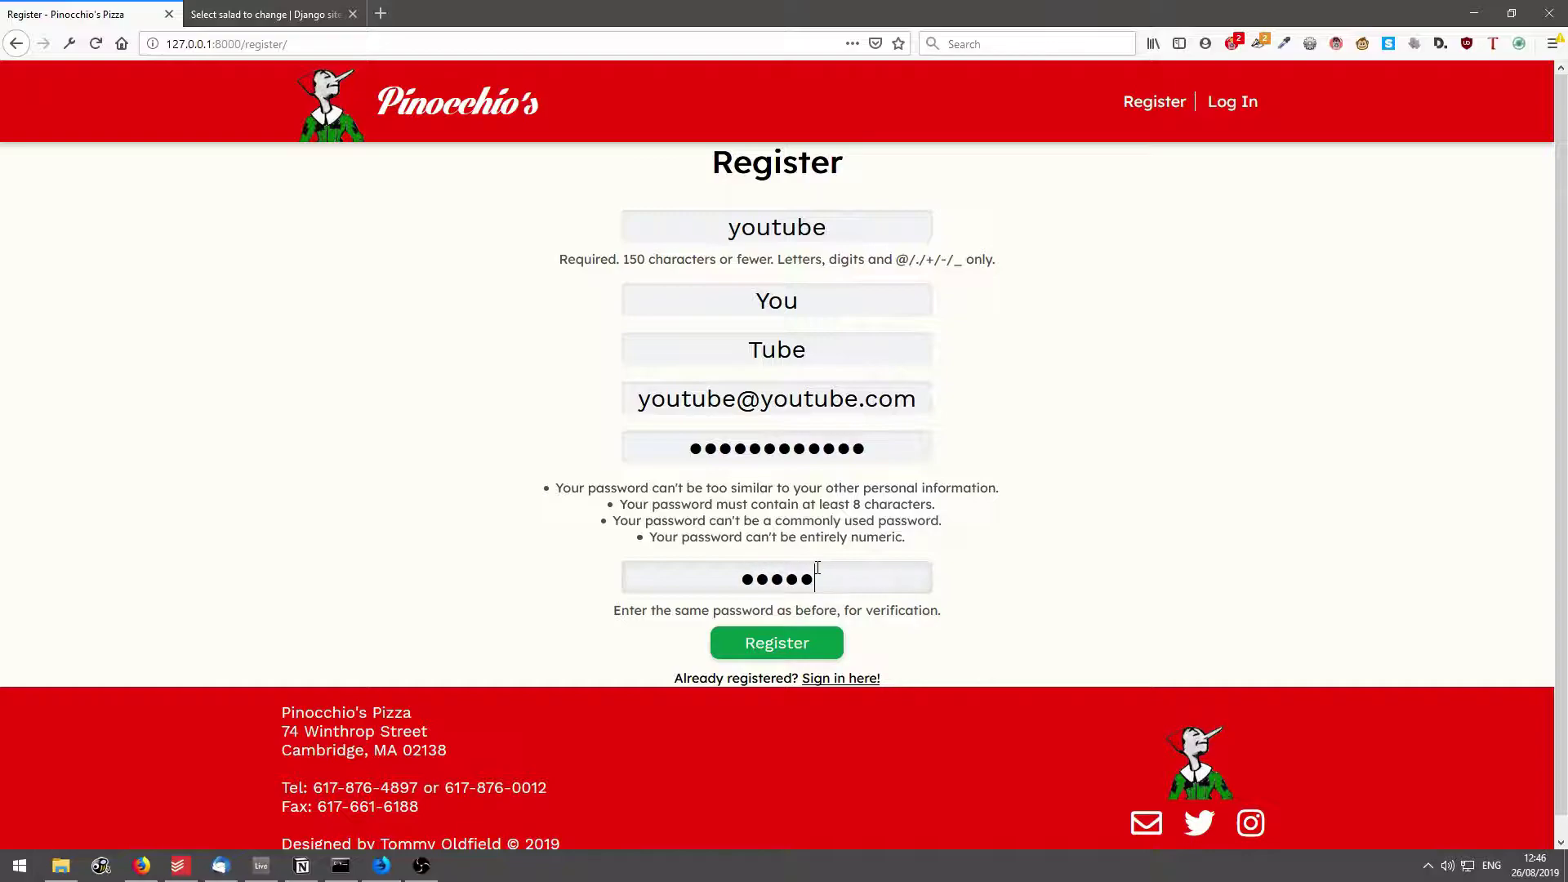
{"action": "type", "text": "••••"}
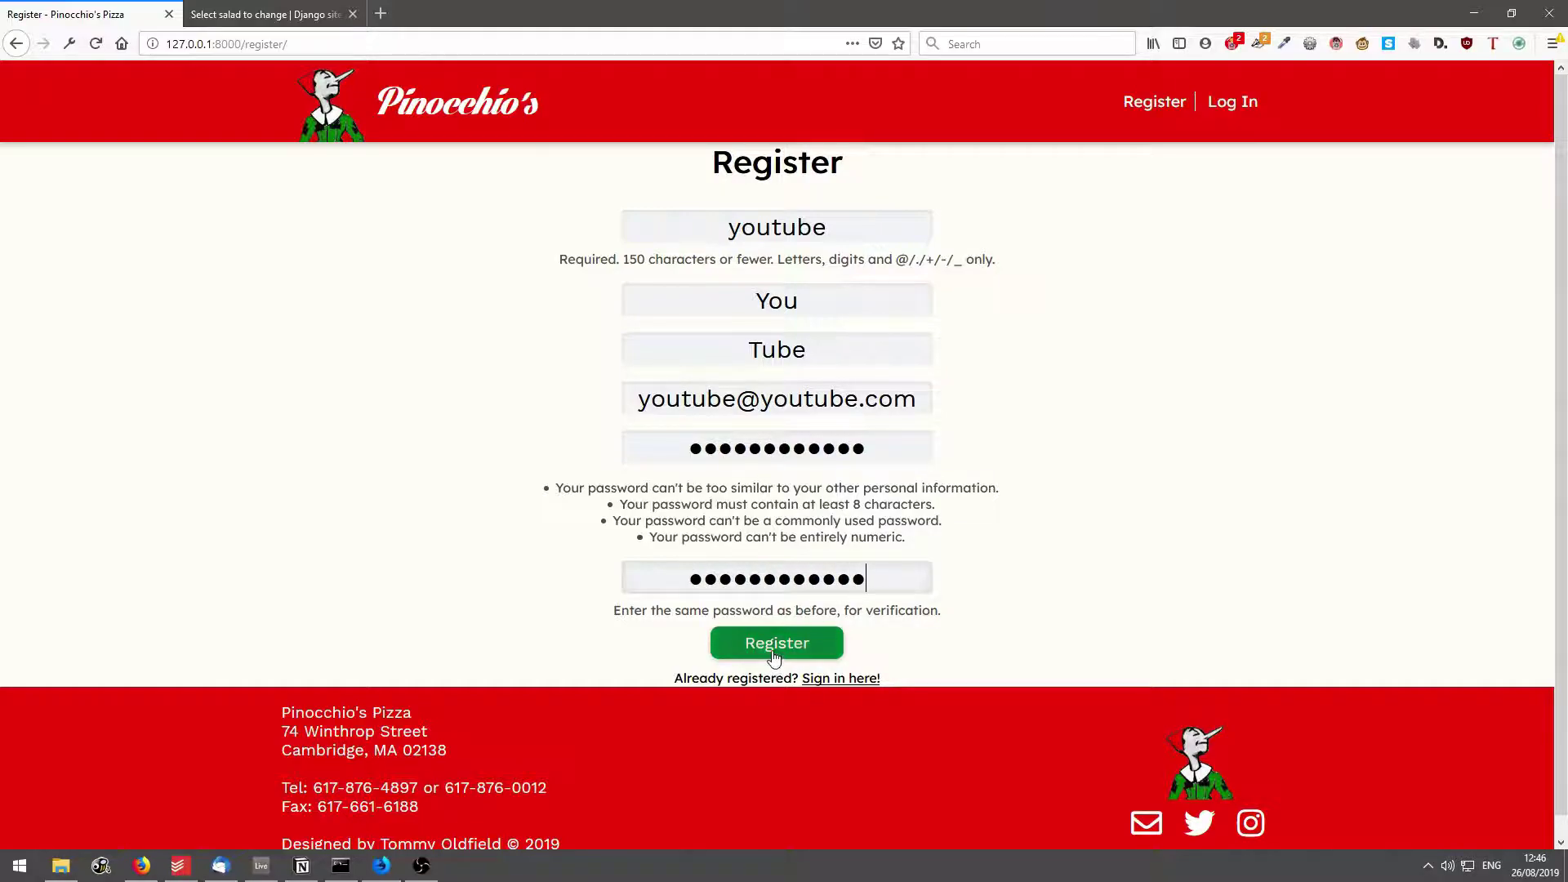
{"action": "left_click", "coordinate": [777, 645]}
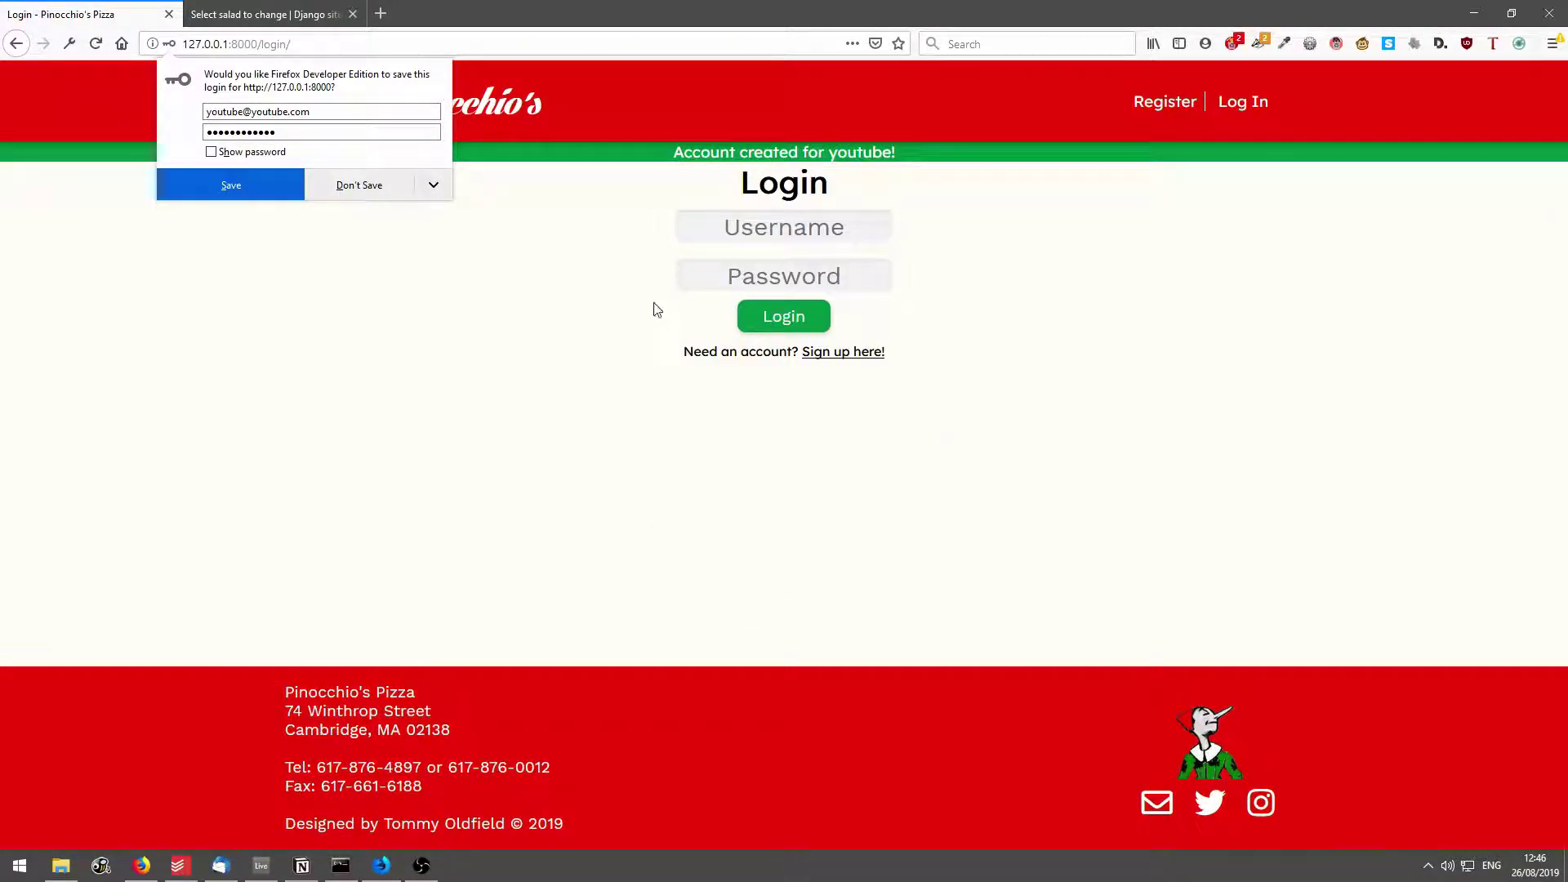
Decline Firefox's save-login prompt and log in with the new username and password.
{"action": "left_click", "coordinate": [405, 178]}
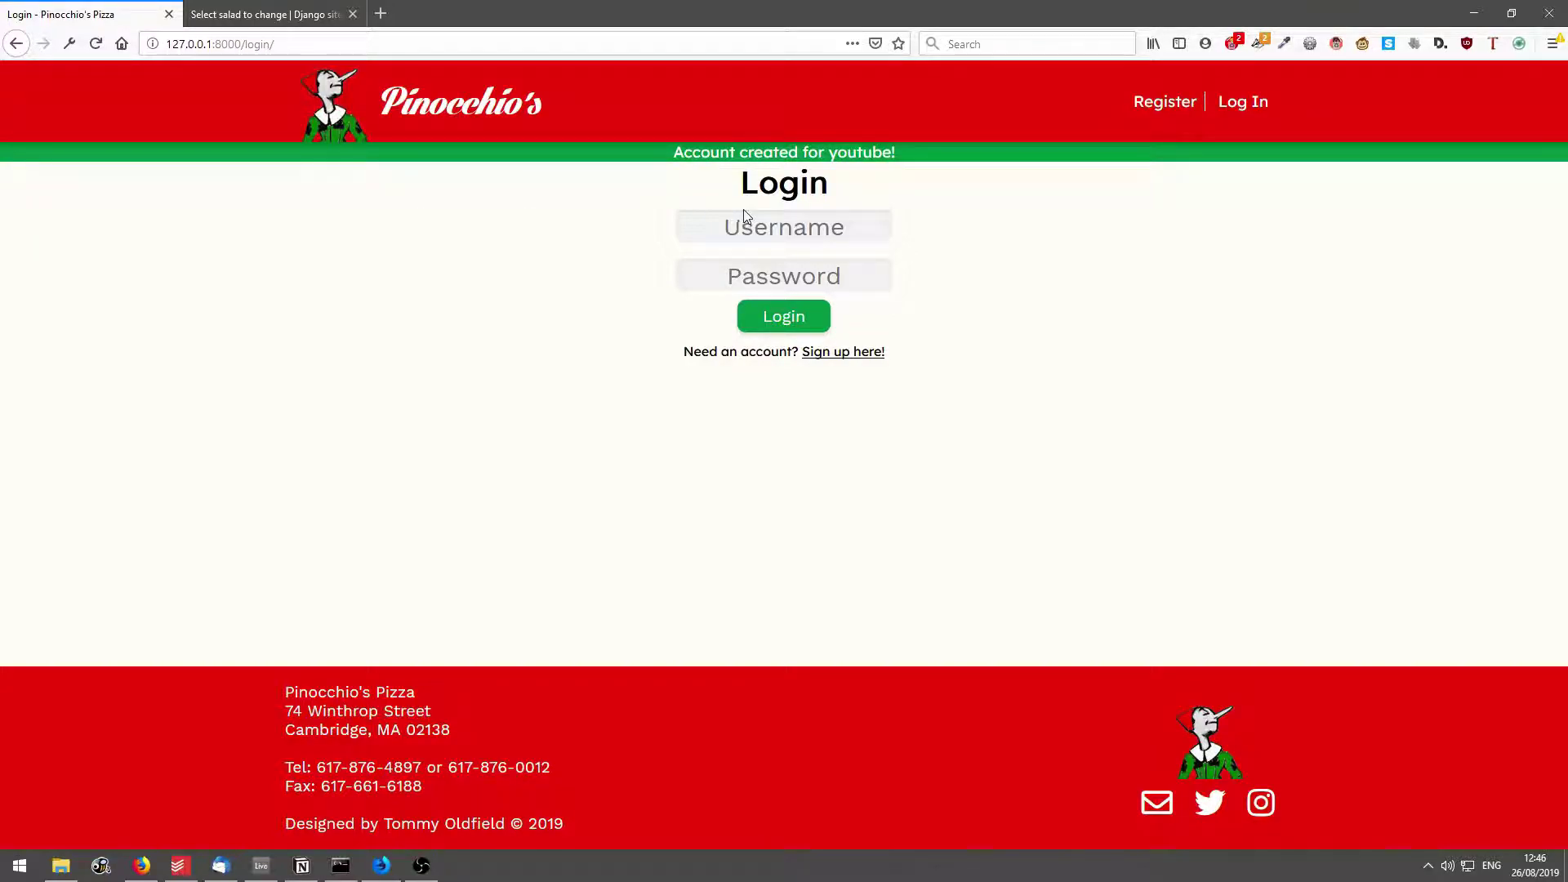
{"action": "left_click", "coordinate": [745, 236]}
{"action": "type", "text": "youtube"}
{"action": "left_click", "coordinate": [819, 270]}
{"action": "type", "text": "youtube"}
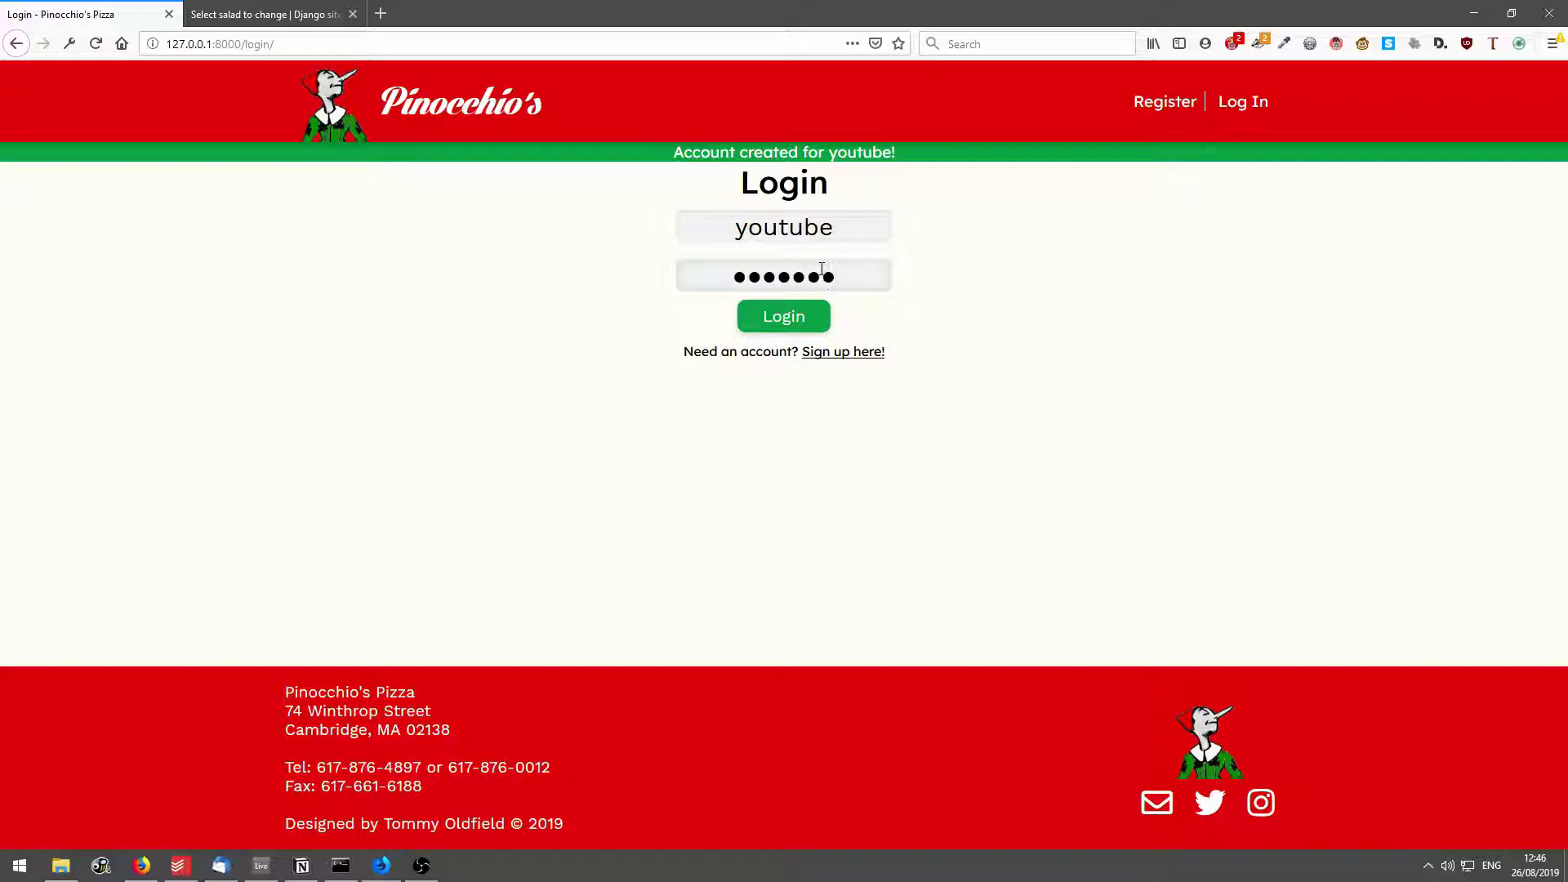
{"action": "type", "text": "12345"}
{"action": "left_click", "coordinate": [771, 314]}
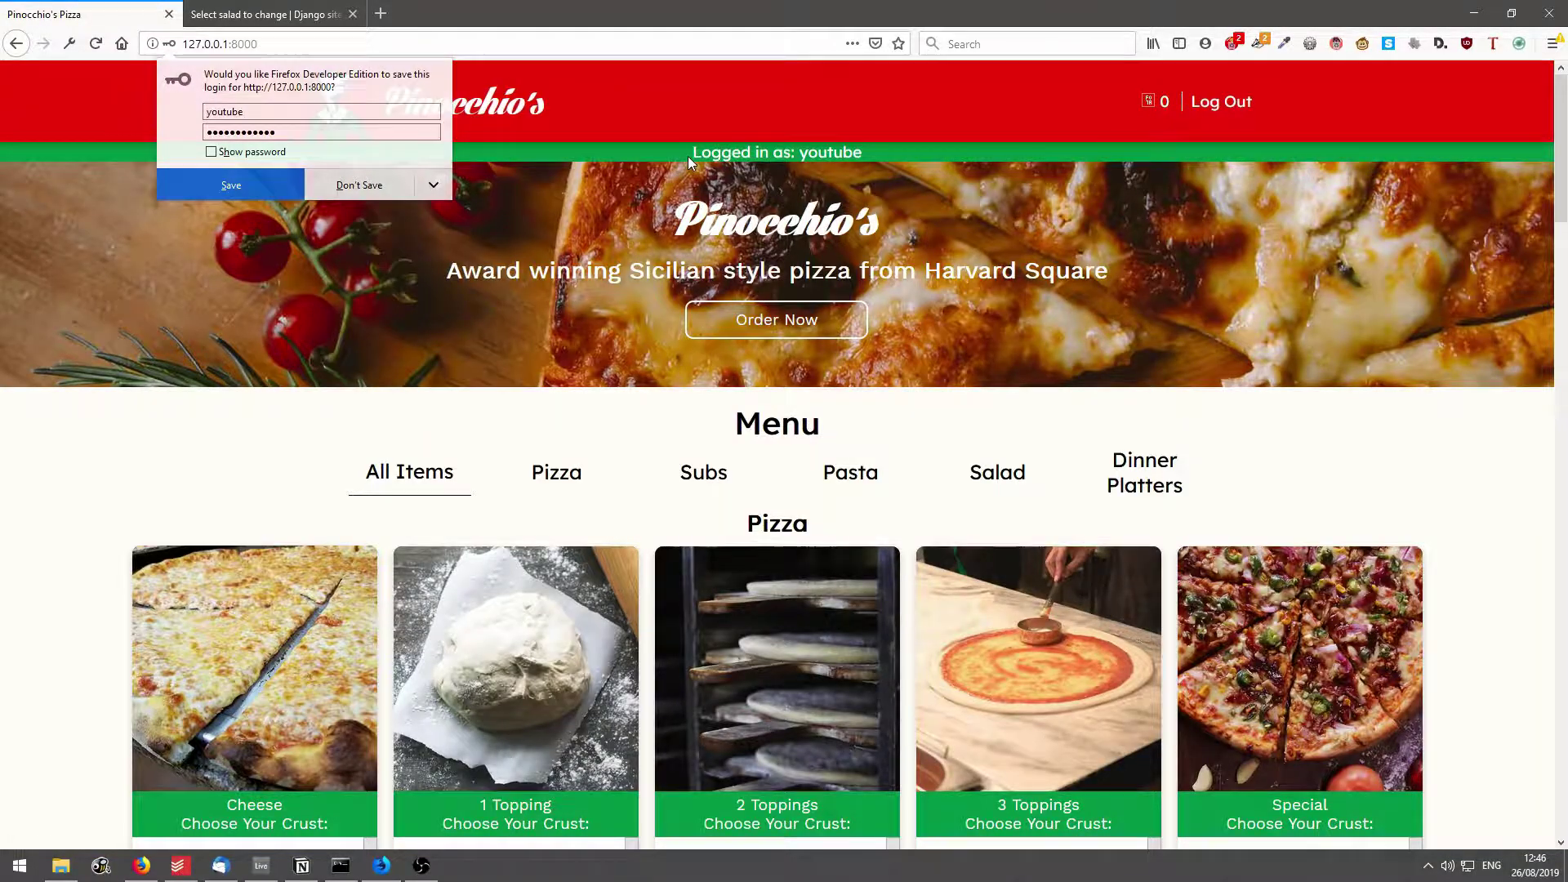
Highlight the logged-in confirmation, cart count and Log Out link on the home page.
{"action": "left_click_drag", "start_coordinate": [688, 155], "coordinate": [918, 162]}
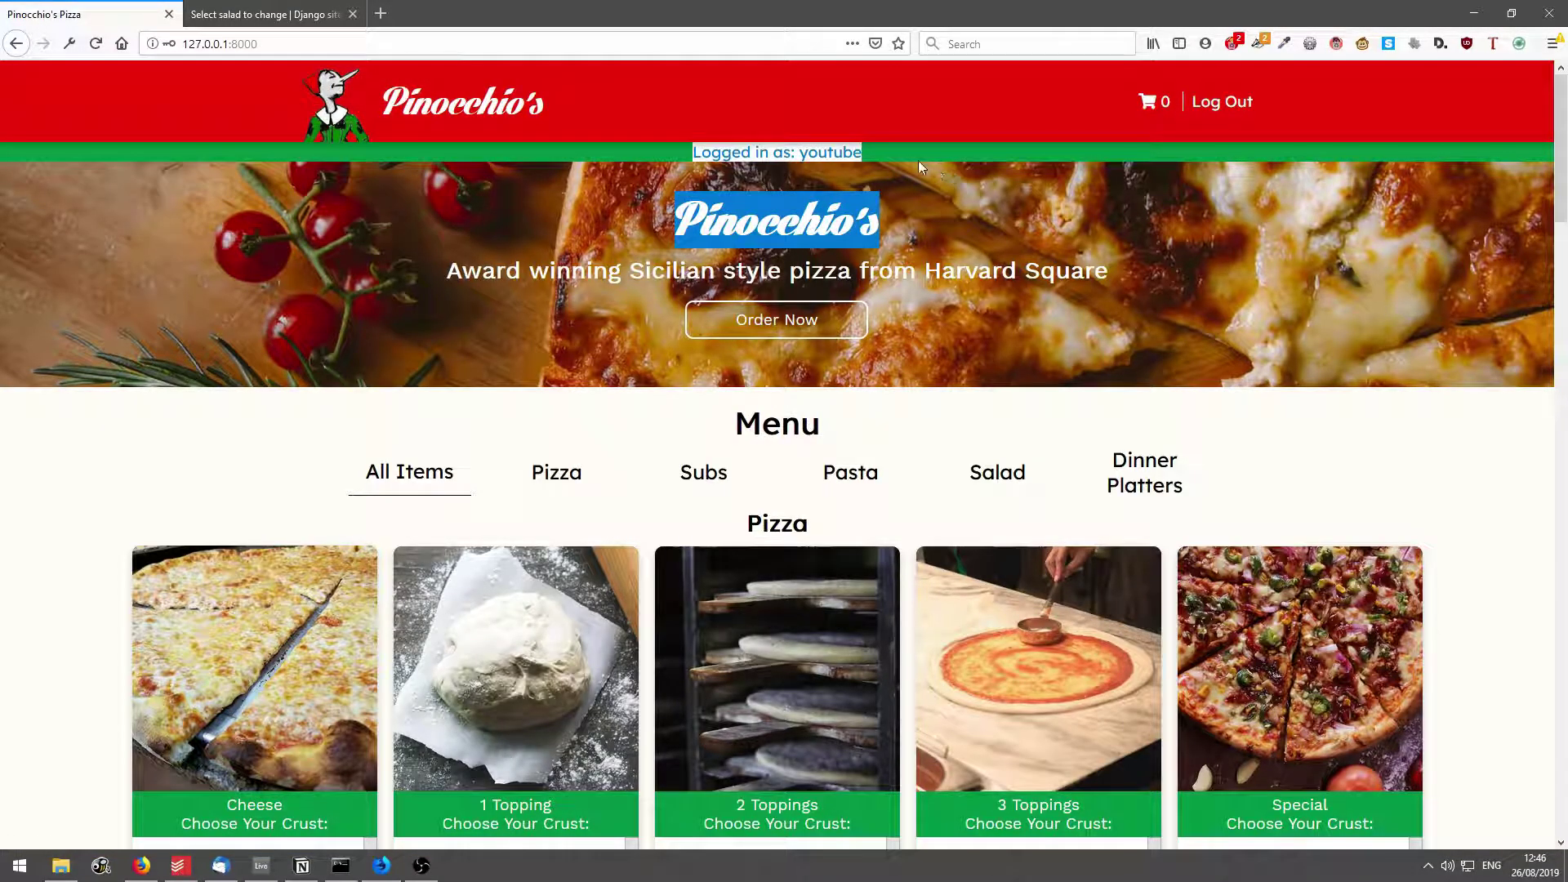
{"action": "left_click", "coordinate": [914, 158]}
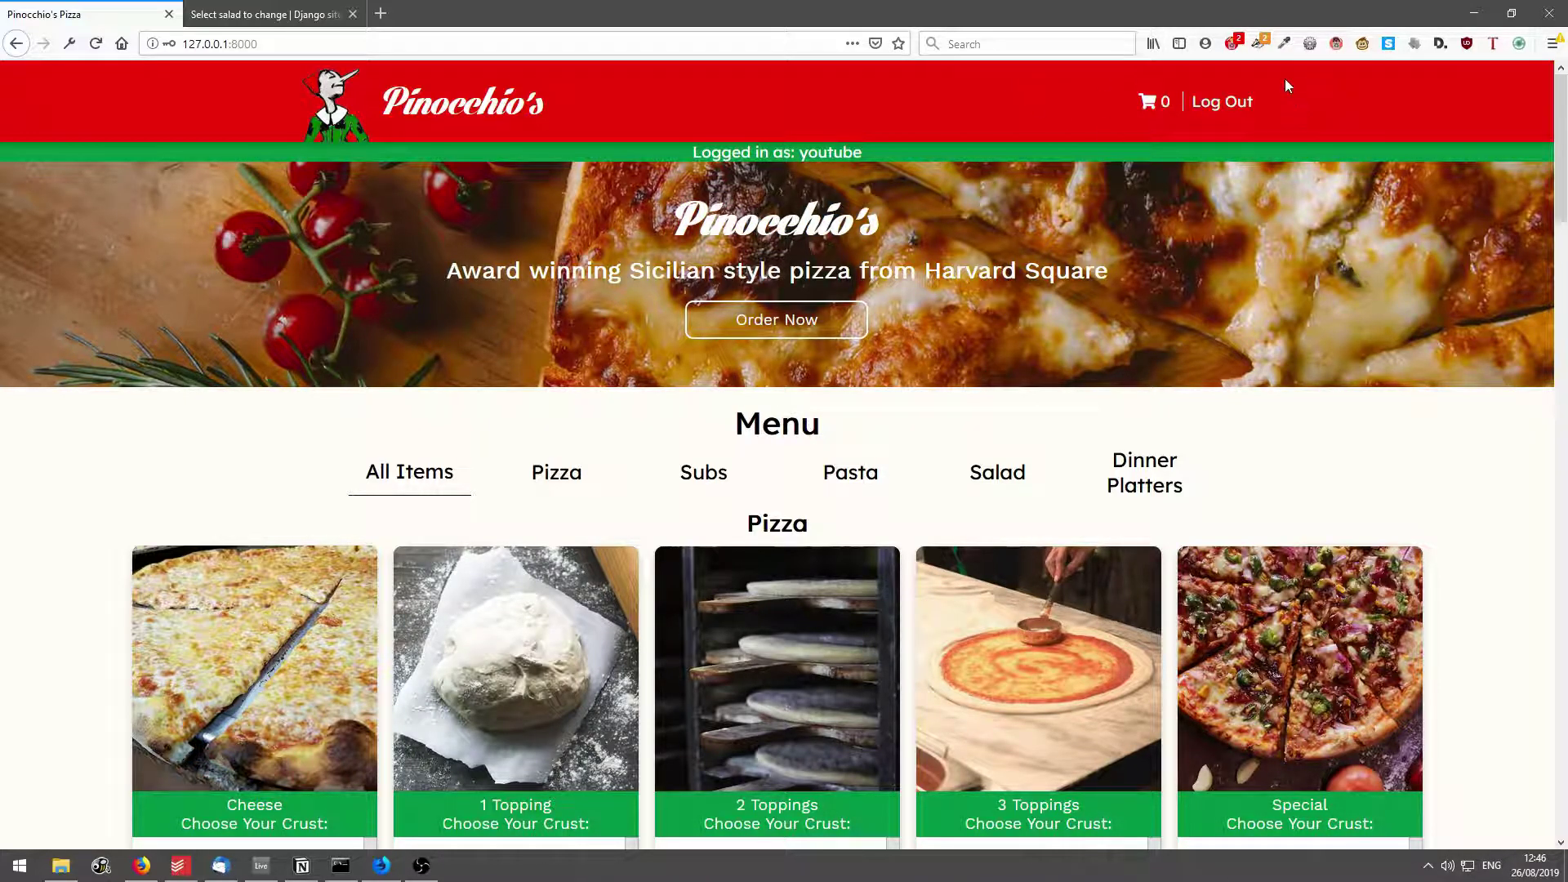
{"action": "left_click_drag", "start_coordinate": [1033, 105], "coordinate": [1295, 103]}
{"action": "left_click", "coordinate": [1293, 104]}
Log out and log back in, declining to save the password.
{"action": "left_click", "coordinate": [1222, 105]}
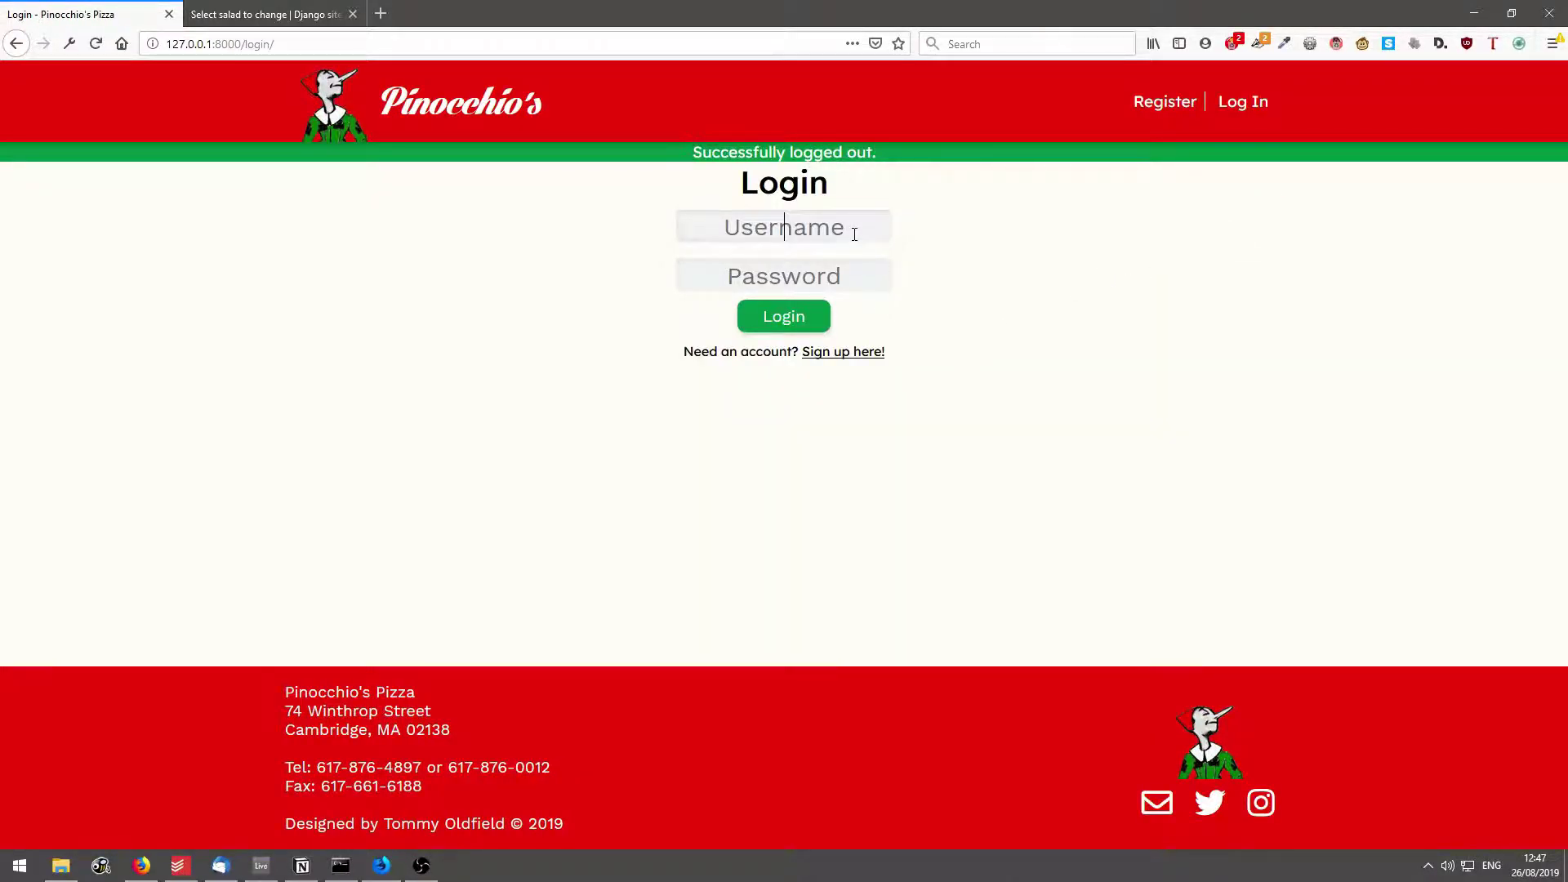
{"action": "type", "text": "youtube"}
{"action": "key", "text": "Tab"}
{"action": "type", "text": "123"}
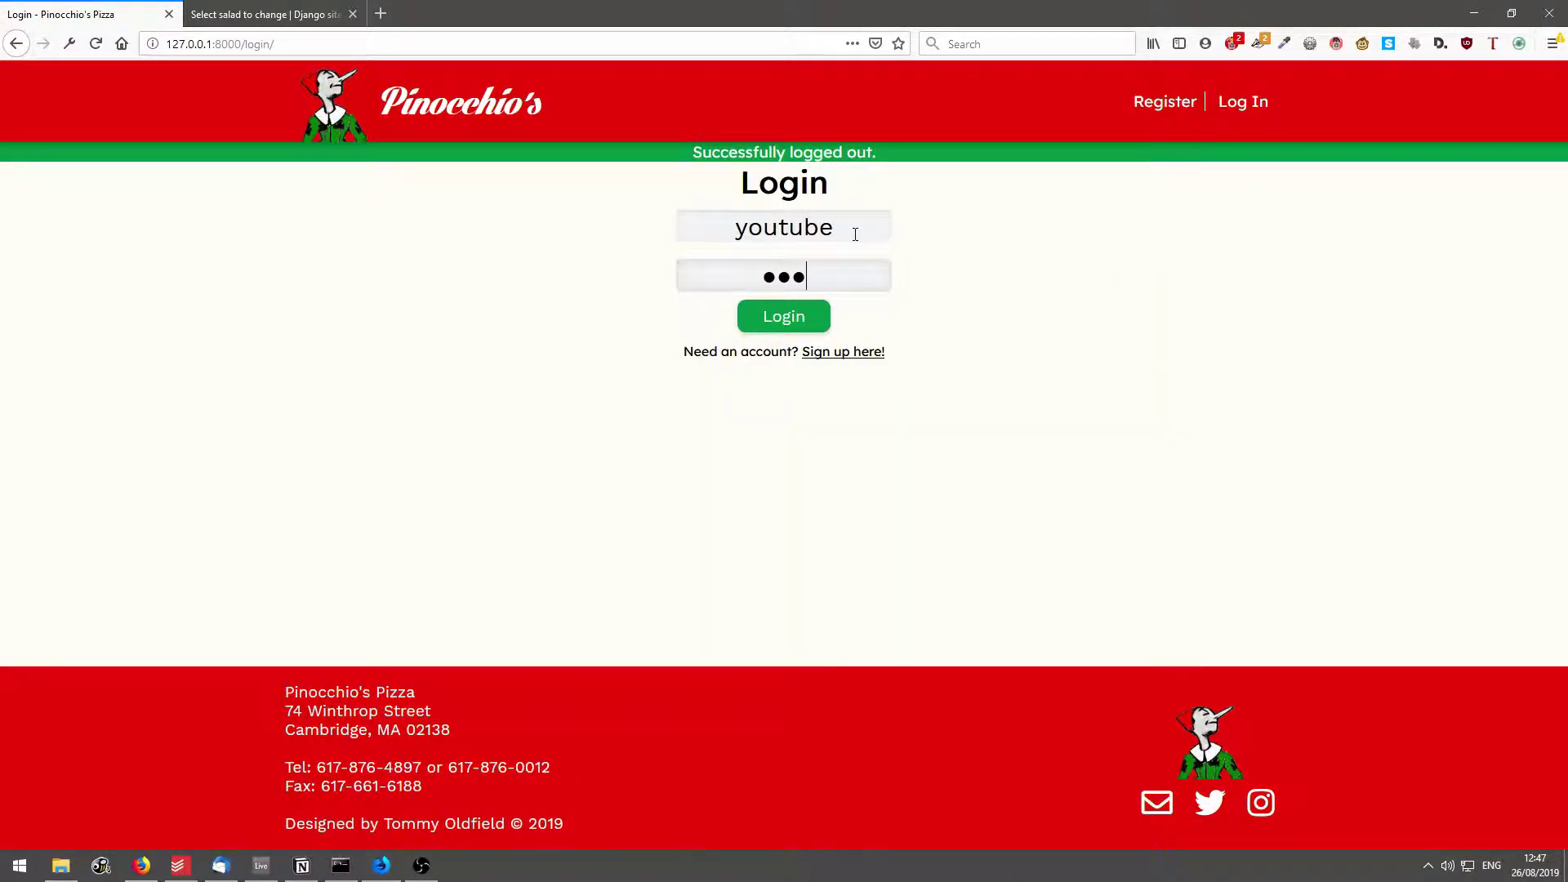
{"action": "type", "text": "456789123"}
{"action": "left_click", "coordinate": [780, 324]}
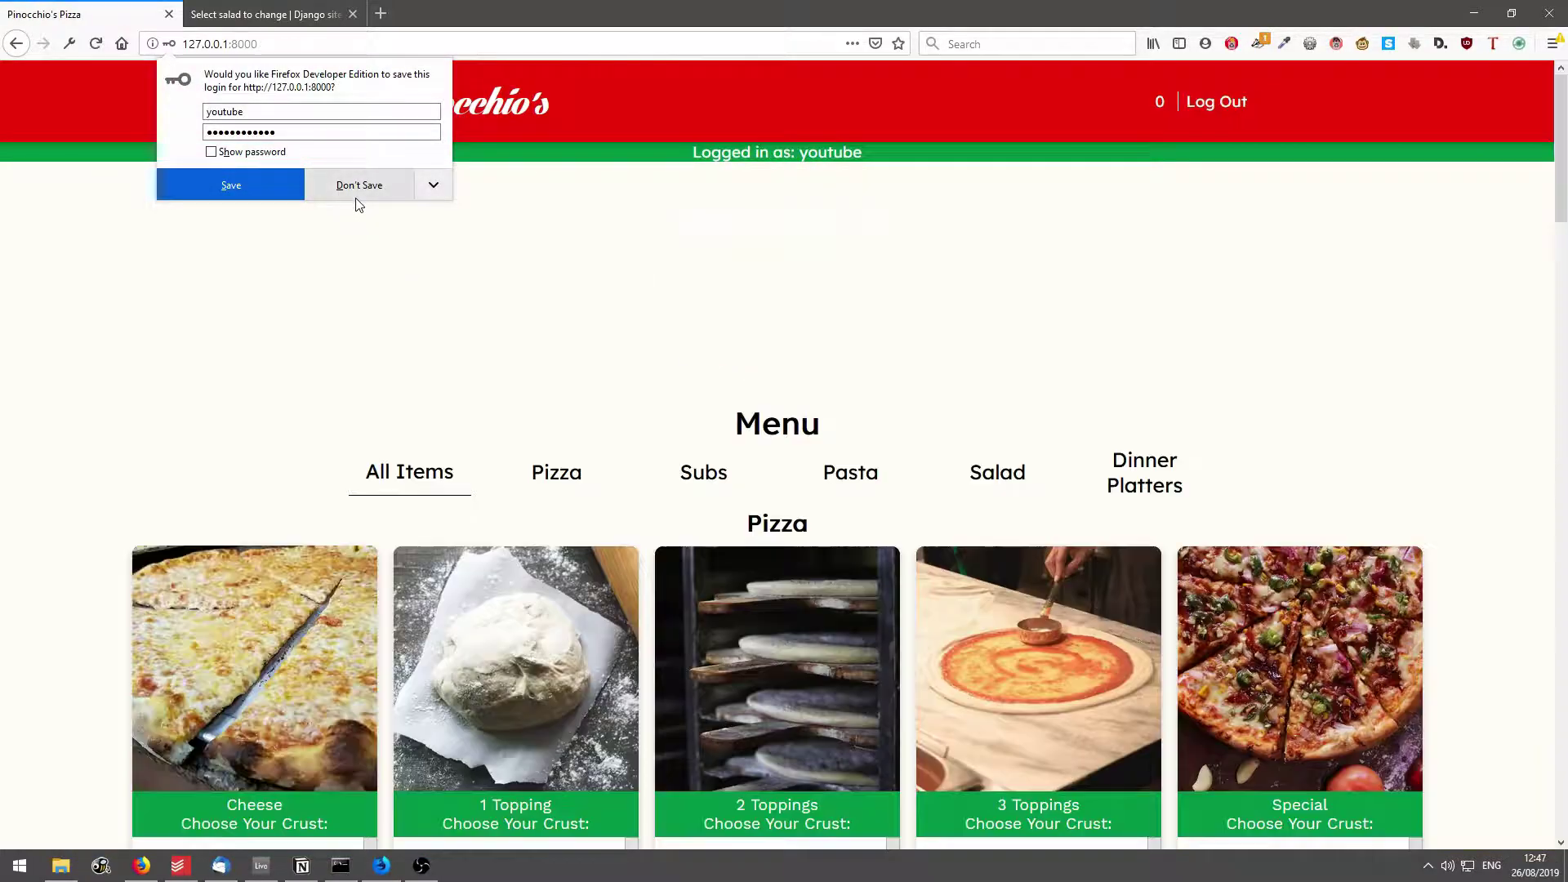
{"action": "left_click", "coordinate": [354, 186]}
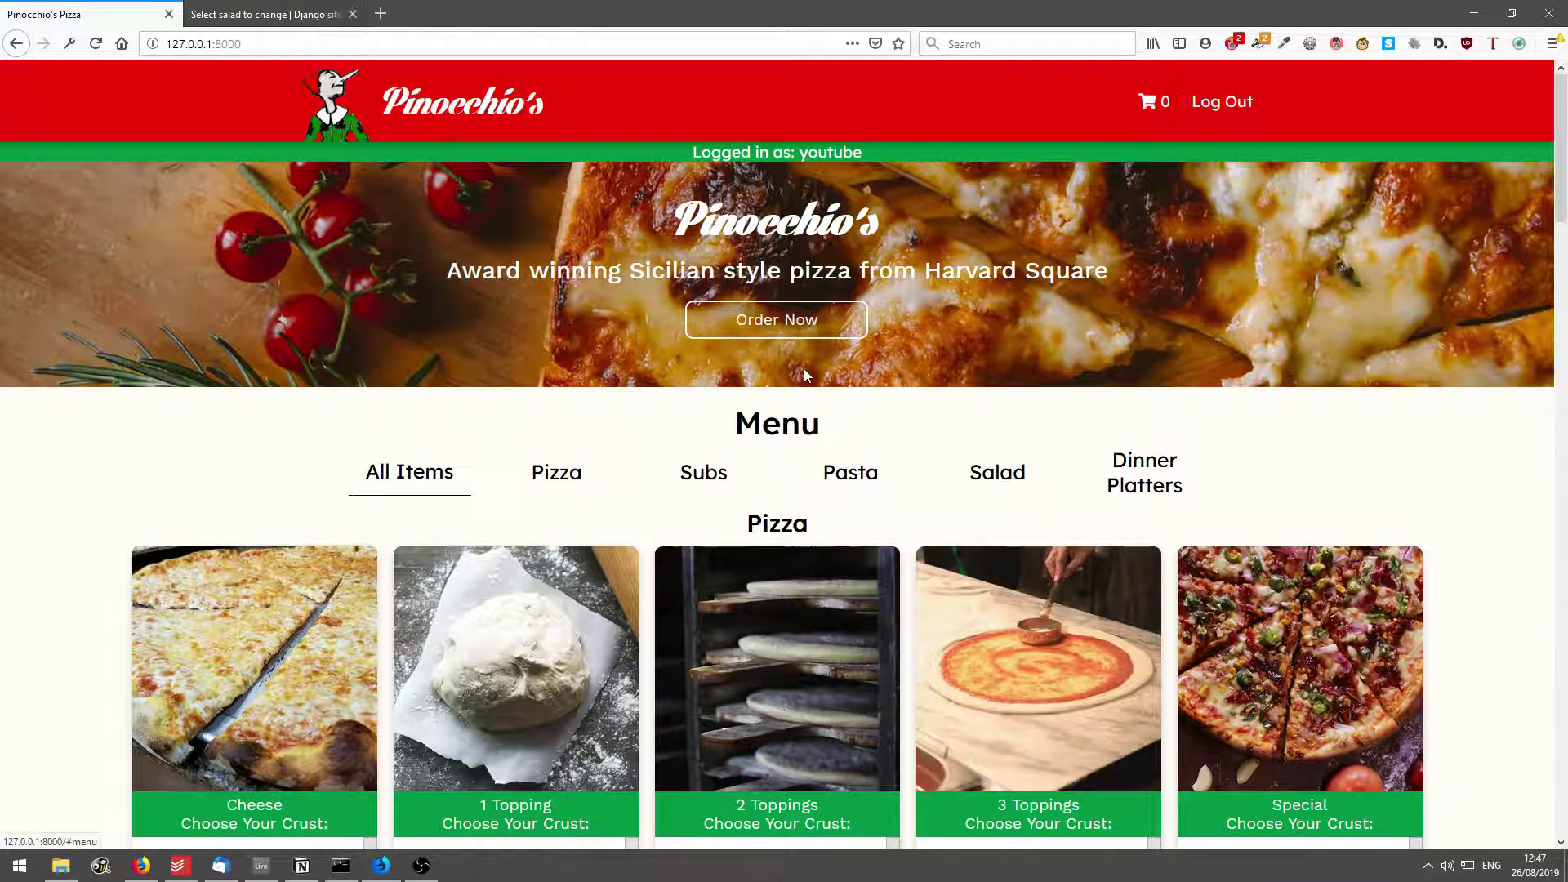
Scroll through the menu and inspect the 3 Toppings pizza crust choices without changing them.
{"action": "scroll", "coordinate": [1068, 427], "scroll_direction": "down", "scroll_amount": 8}
{"action": "scroll", "coordinate": [1098, 403], "scroll_direction": "down", "scroll_amount": 2}
{"action": "scroll", "coordinate": [1148, 281], "scroll_direction": "up", "scroll_amount": 10}
{"action": "scroll", "coordinate": [1202, 371], "scroll_direction": "down", "scroll_amount": 15}
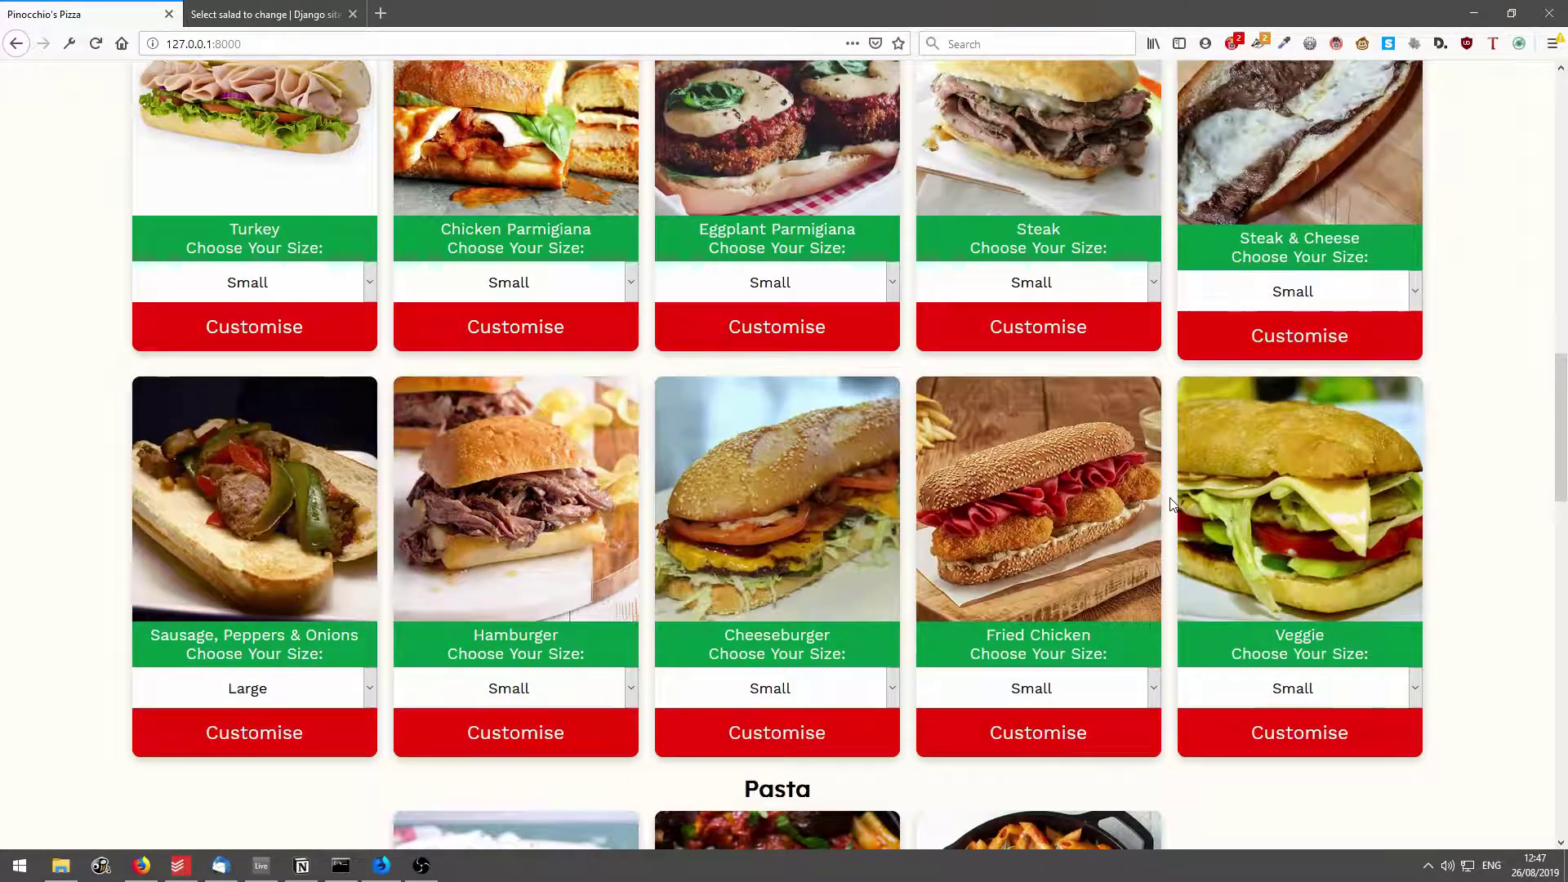
{"action": "scroll", "coordinate": [1160, 474], "scroll_direction": "up", "scroll_amount": 12}
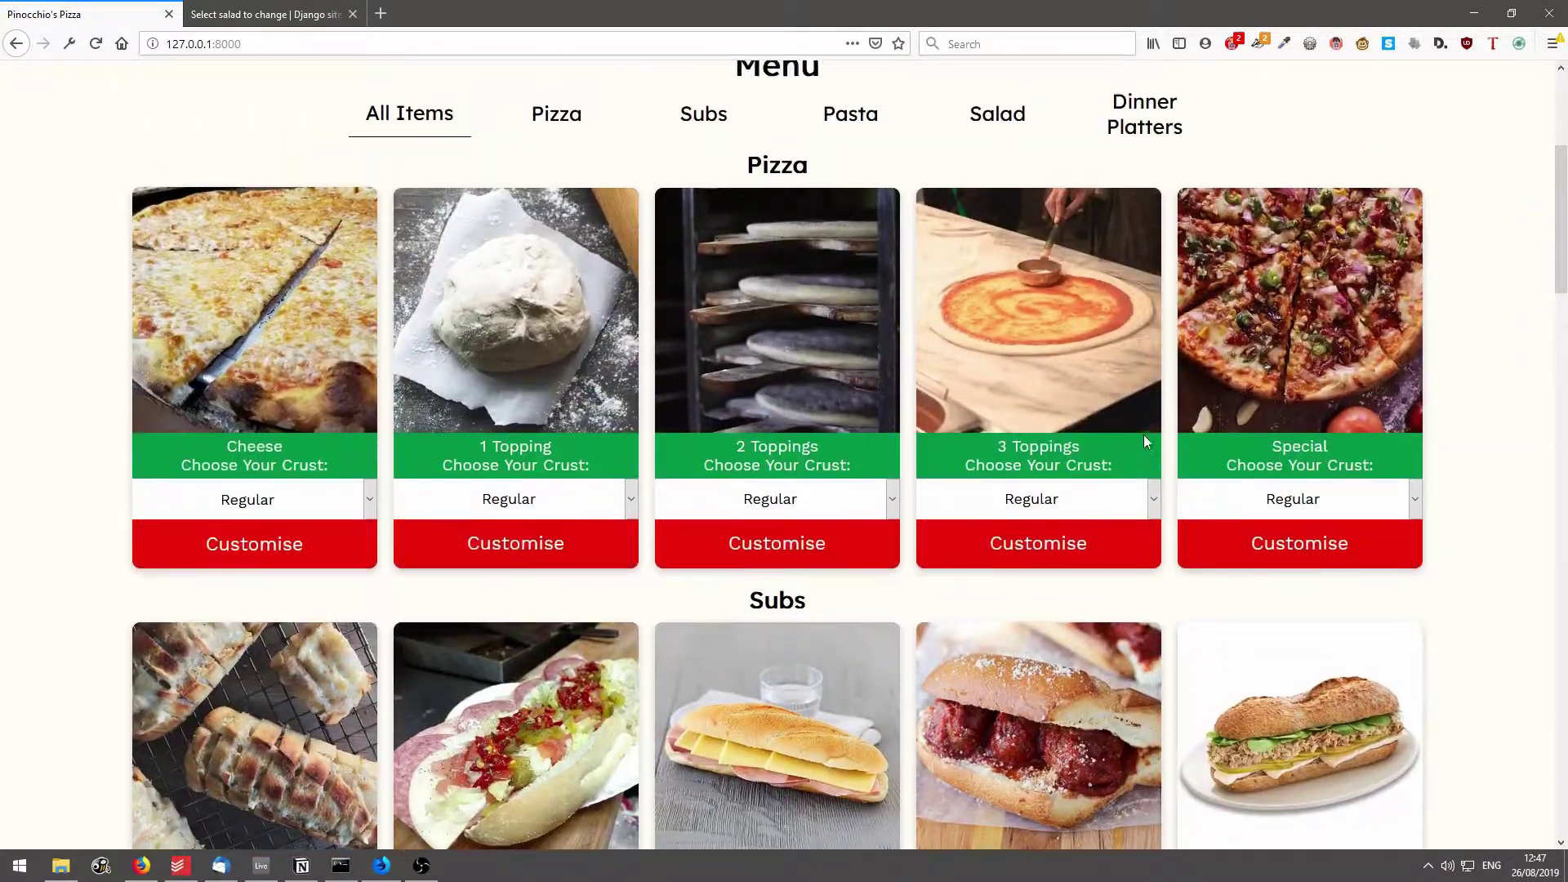
{"action": "scroll", "coordinate": [1144, 441], "scroll_direction": "down", "scroll_amount": 20}
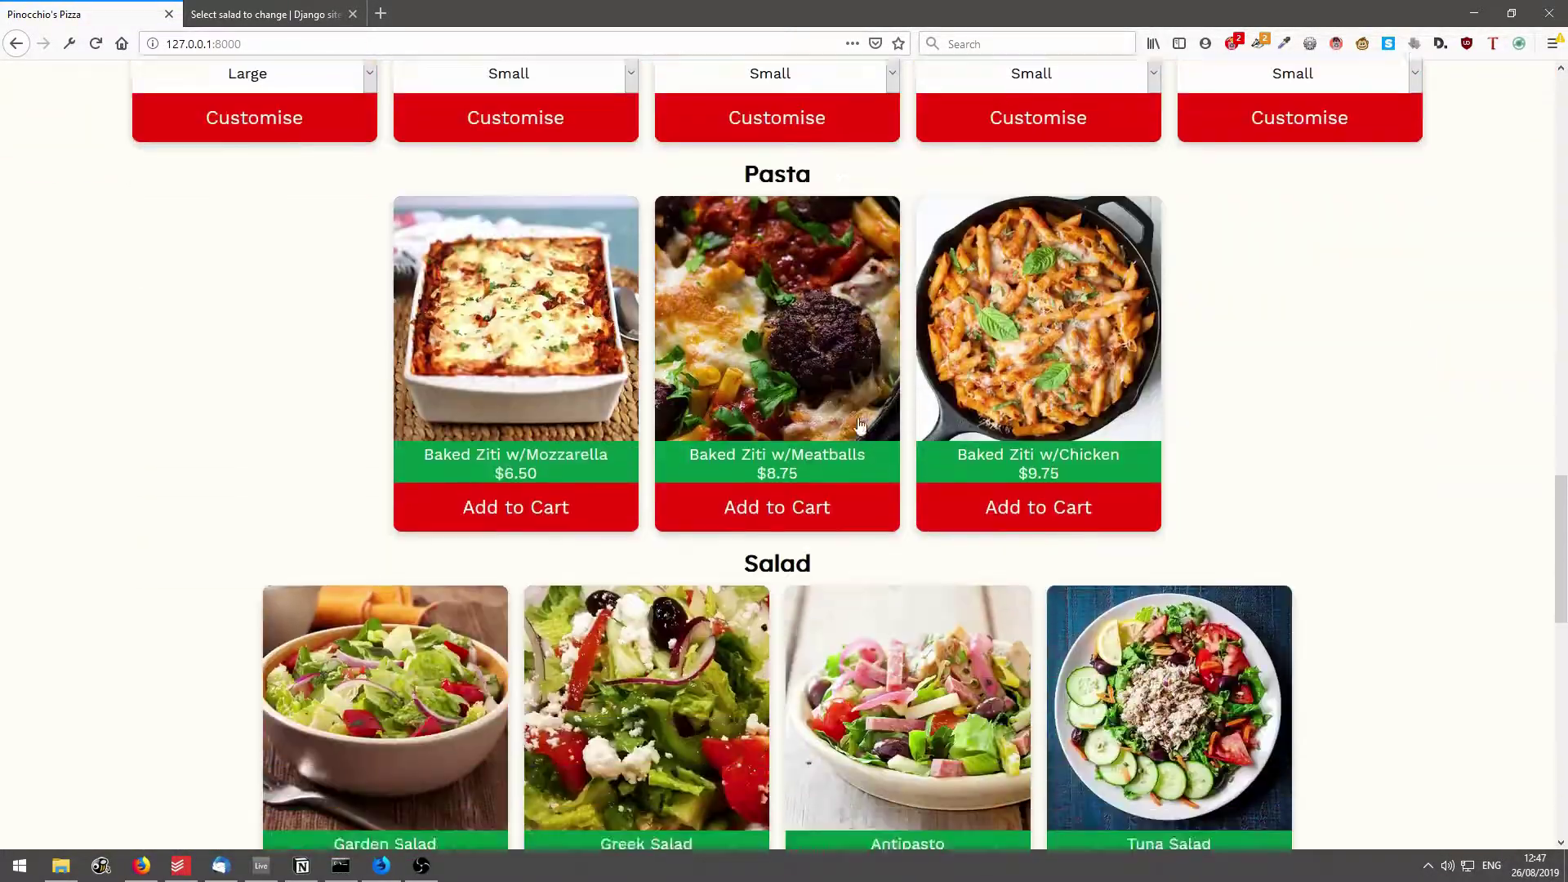
{"action": "scroll", "coordinate": [859, 425], "scroll_direction": "down", "scroll_amount": 5}
{"action": "scroll", "coordinate": [1094, 459], "scroll_direction": "up", "scroll_amount": 18}
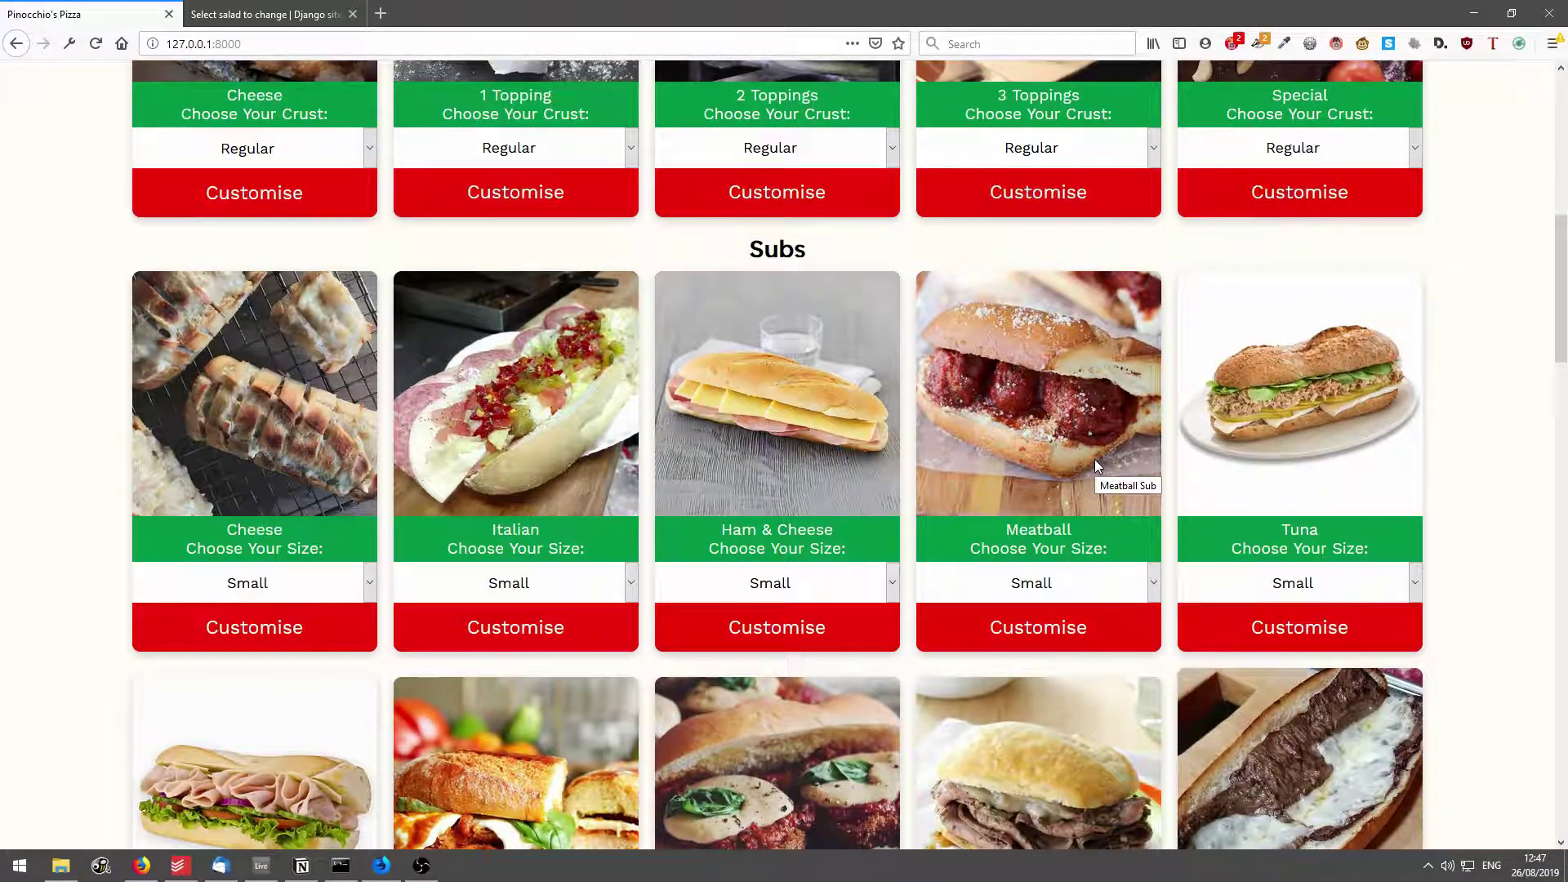
{"action": "scroll", "coordinate": [1094, 458], "scroll_direction": "up", "scroll_amount": 6}
{"action": "scroll", "coordinate": [980, 392], "scroll_direction": "down", "scroll_amount": 3}
{"action": "scroll", "coordinate": [874, 408], "scroll_direction": "up", "scroll_amount": 3}
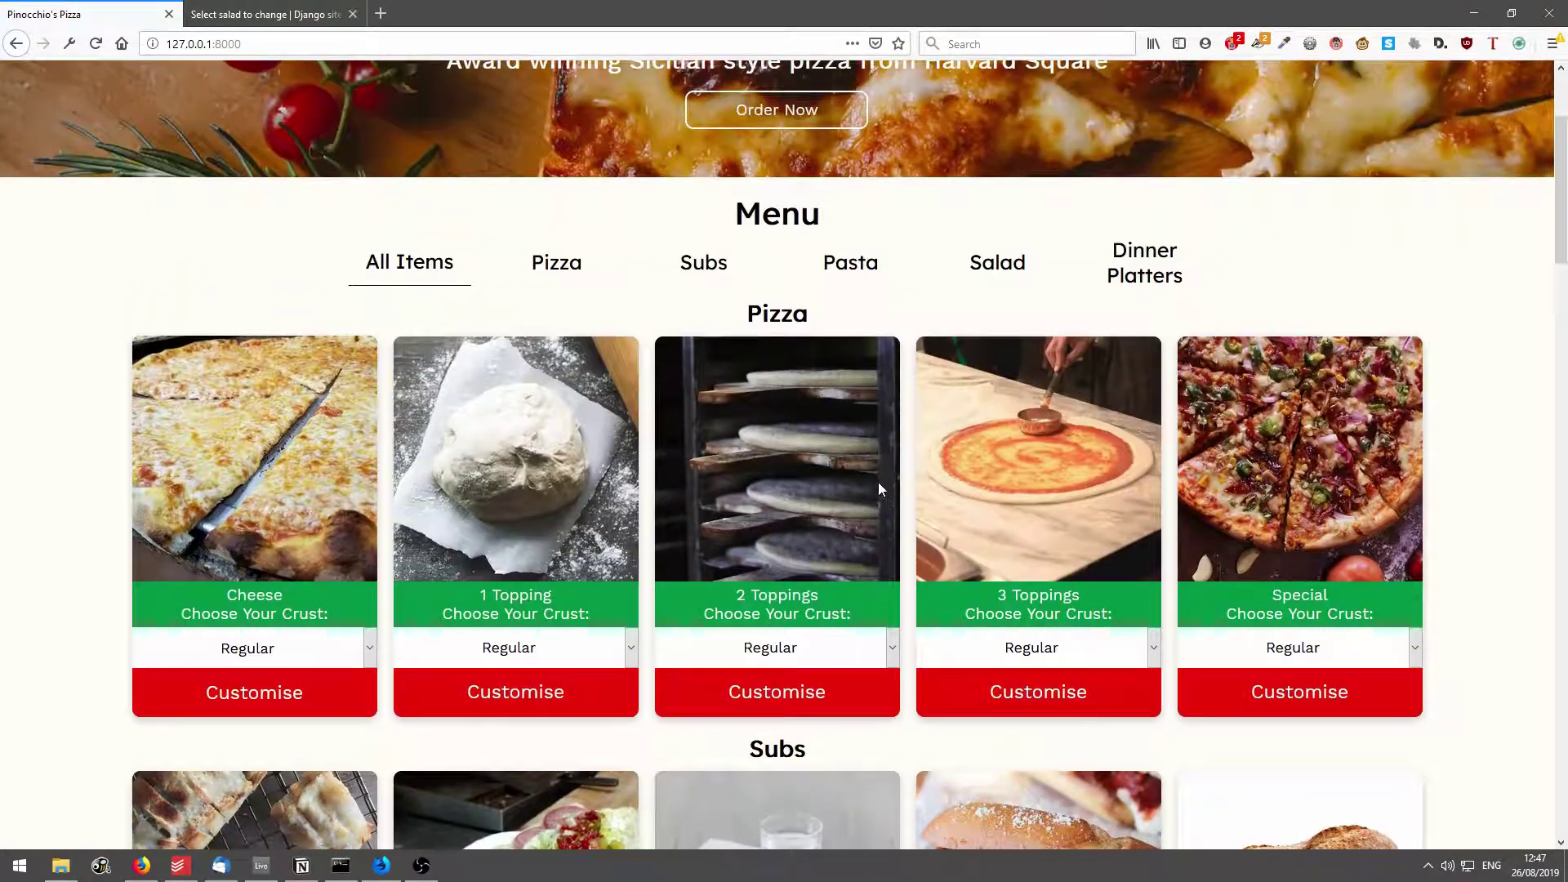
{"action": "left_click", "coordinate": [1043, 651]}
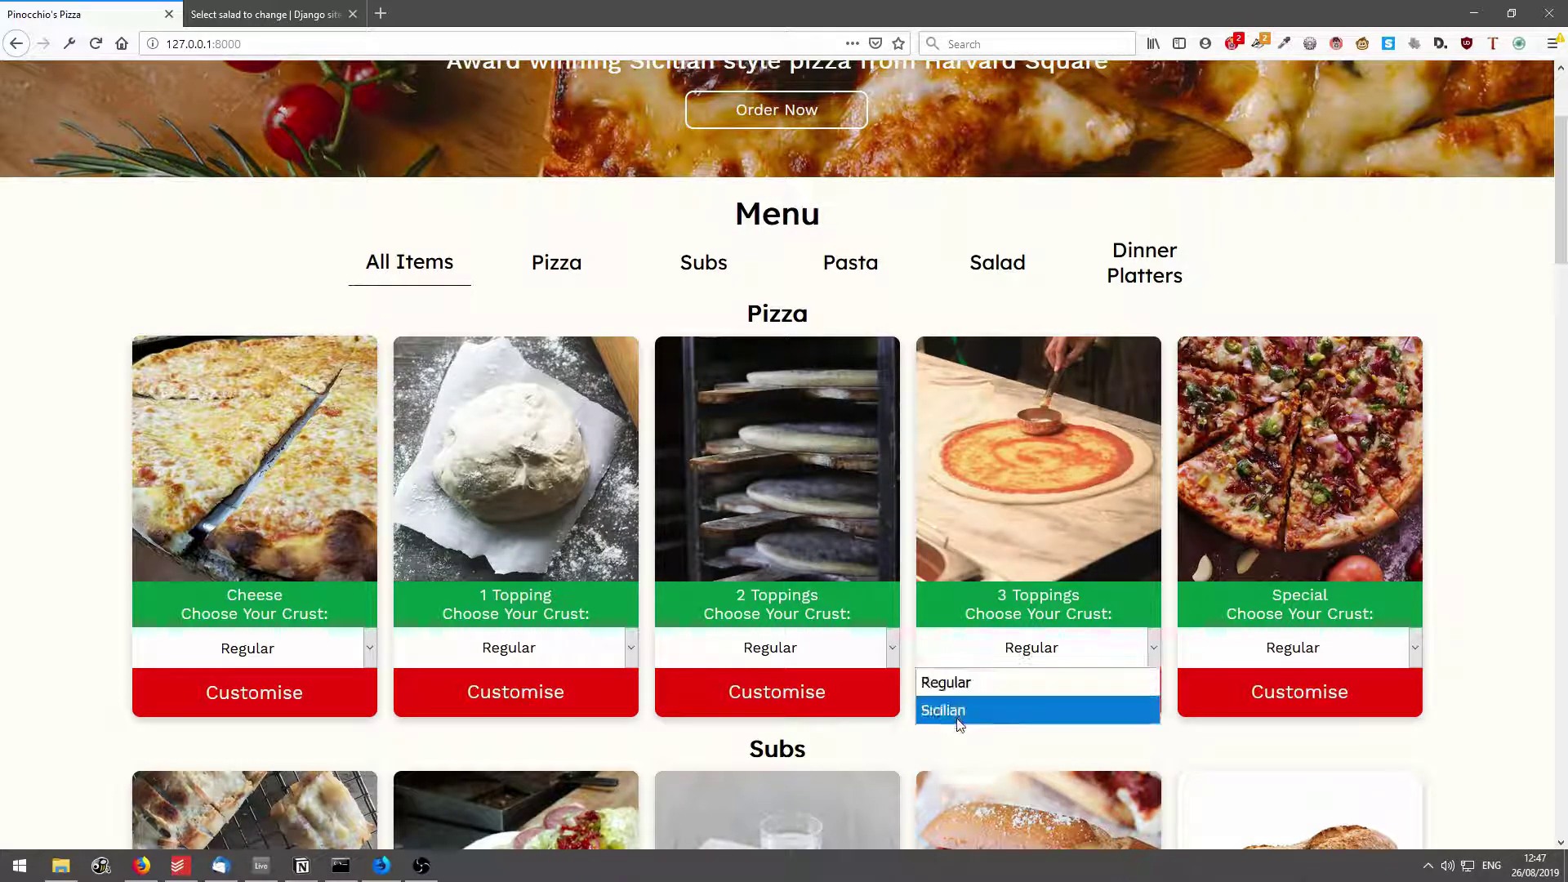
{"action": "left_click", "coordinate": [957, 683]}
Check the Meatball sub size choices, keeping Small.
{"action": "scroll", "coordinate": [1070, 495], "scroll_direction": "down", "scroll_amount": 7}
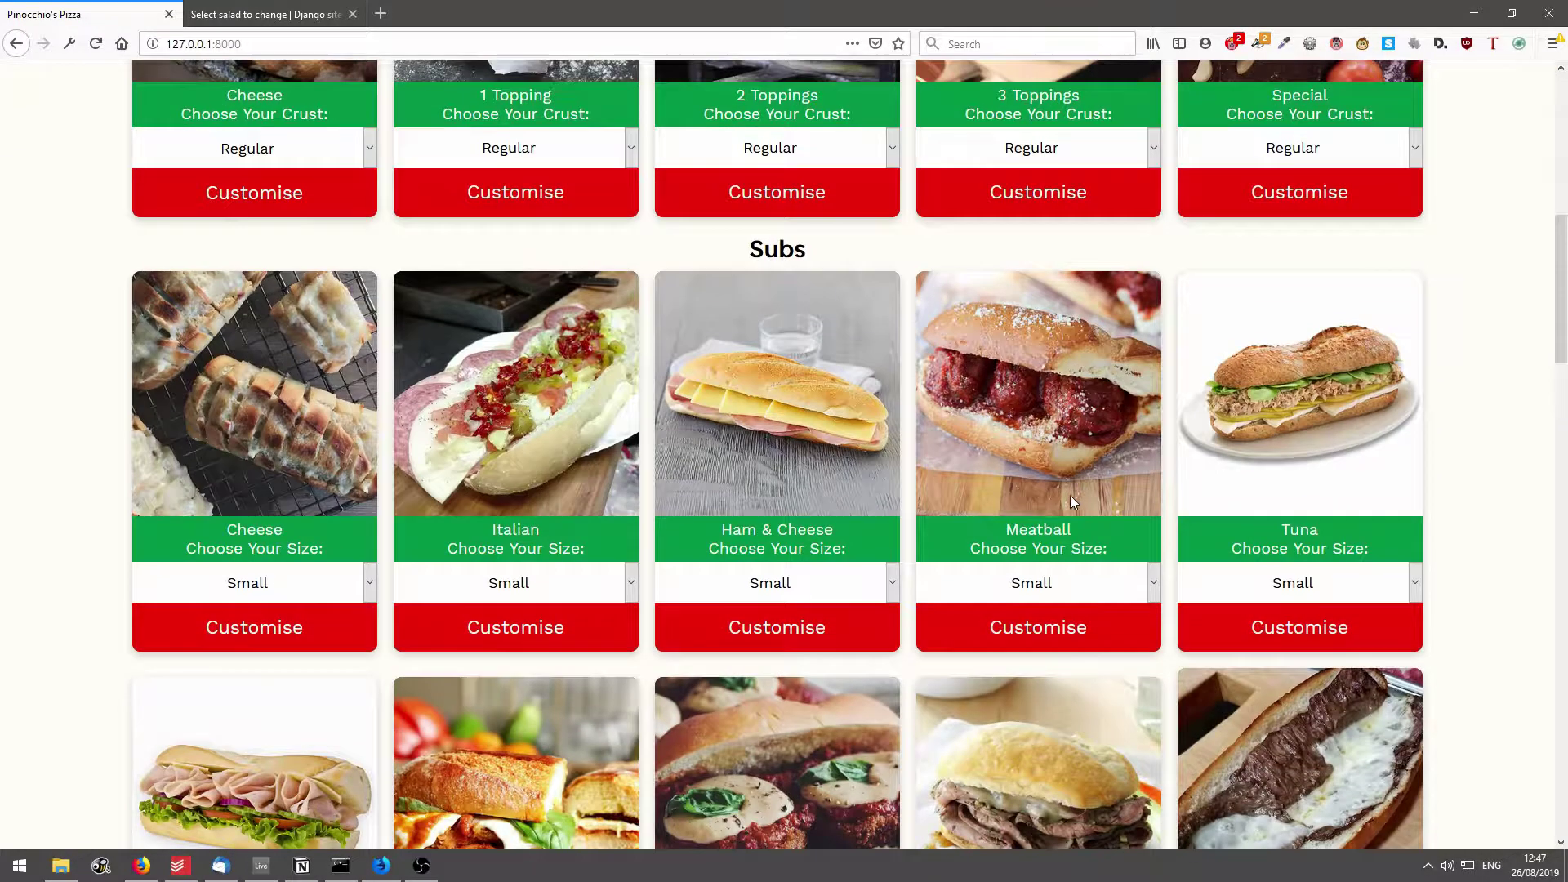
{"action": "left_click", "coordinate": [1033, 499]}
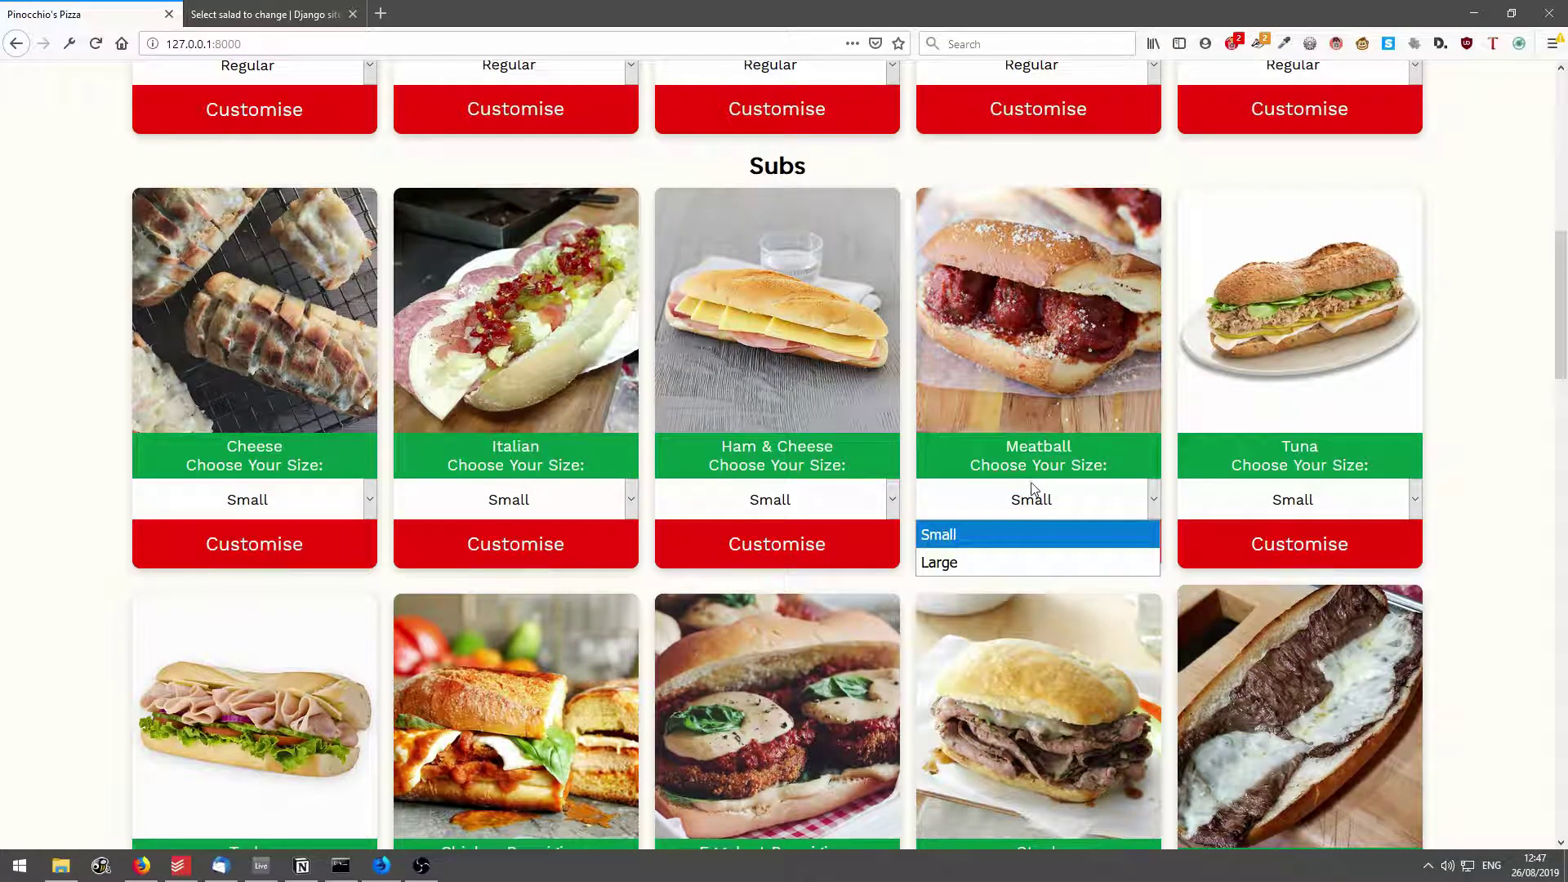
{"action": "left_click", "coordinate": [1027, 404]}
{"action": "scroll", "coordinate": [1008, 384], "scroll_direction": "up", "scroll_amount": 6}
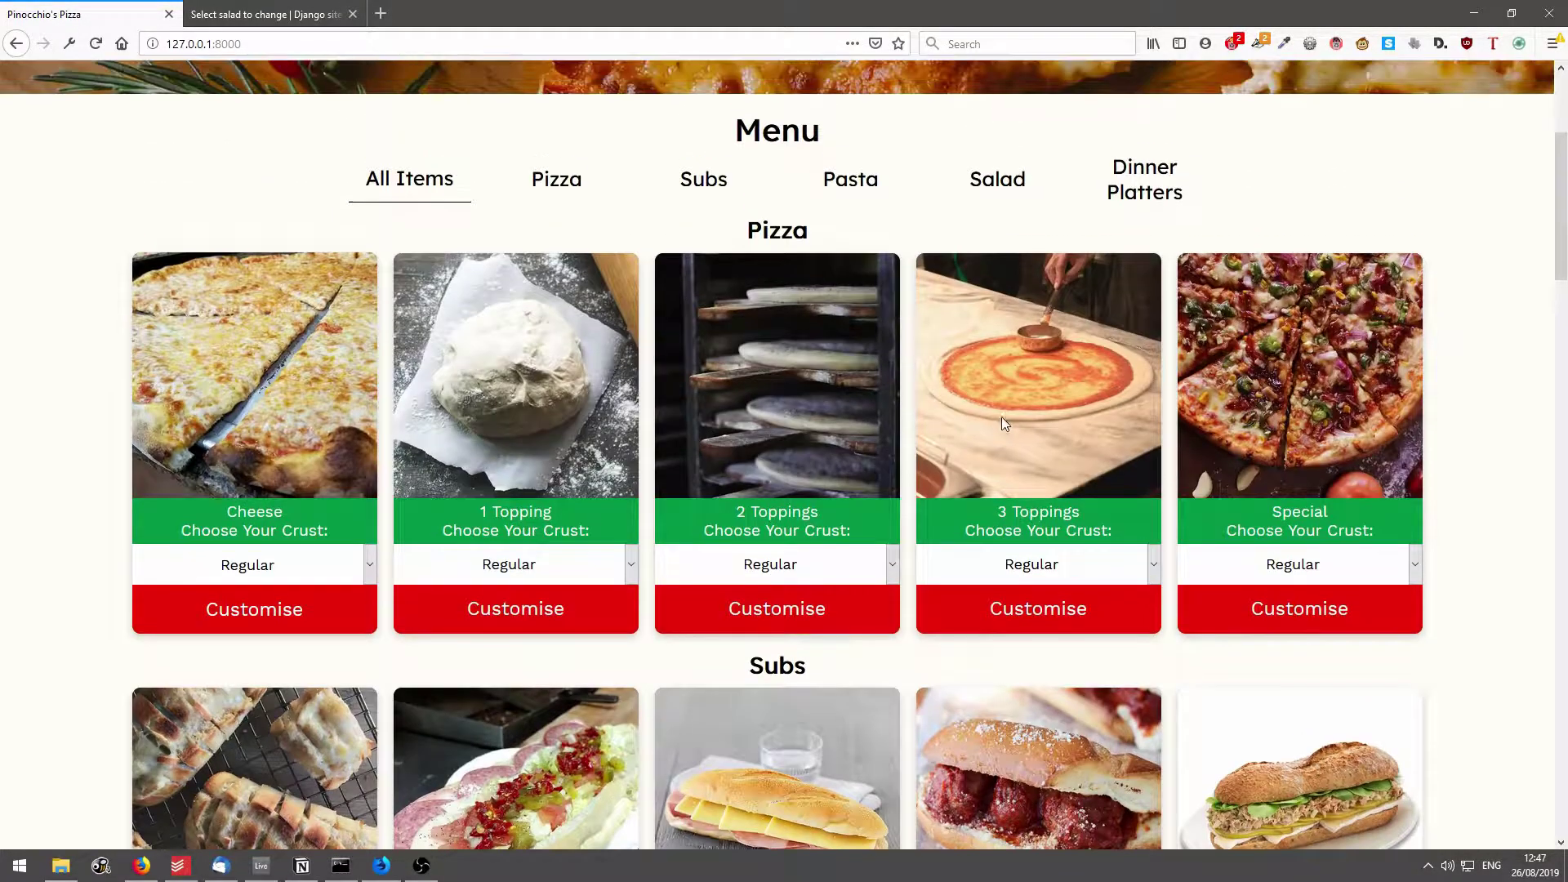
Set the 3 Toppings pizza crust to Sicilian and start customising it.
{"action": "left_click", "coordinate": [1009, 581]}
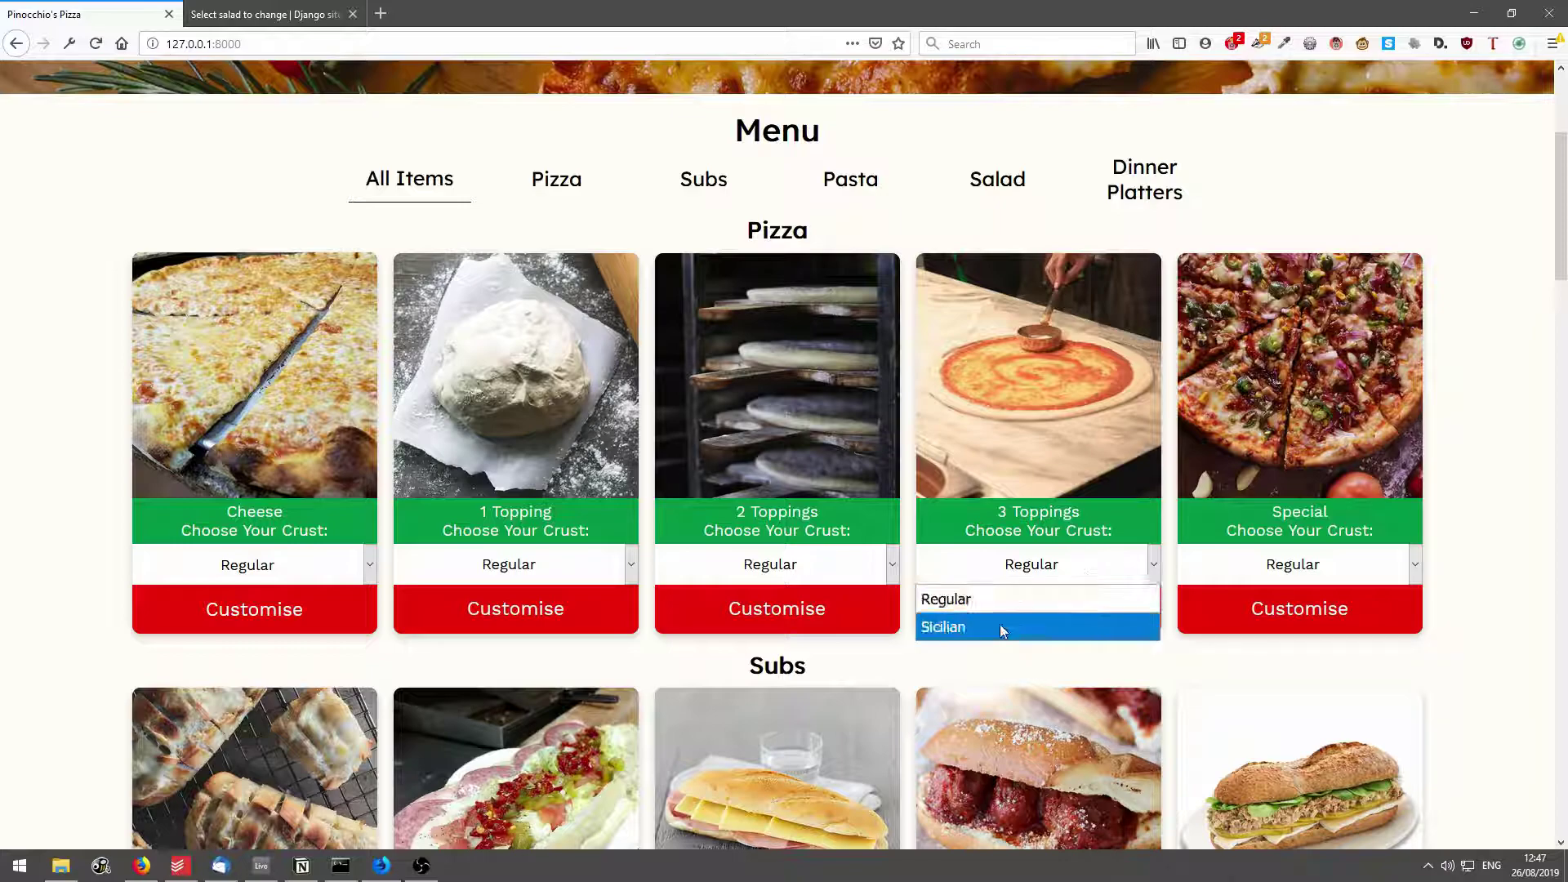
{"action": "left_click", "coordinate": [999, 624]}
{"action": "left_click", "coordinate": [1017, 618]}
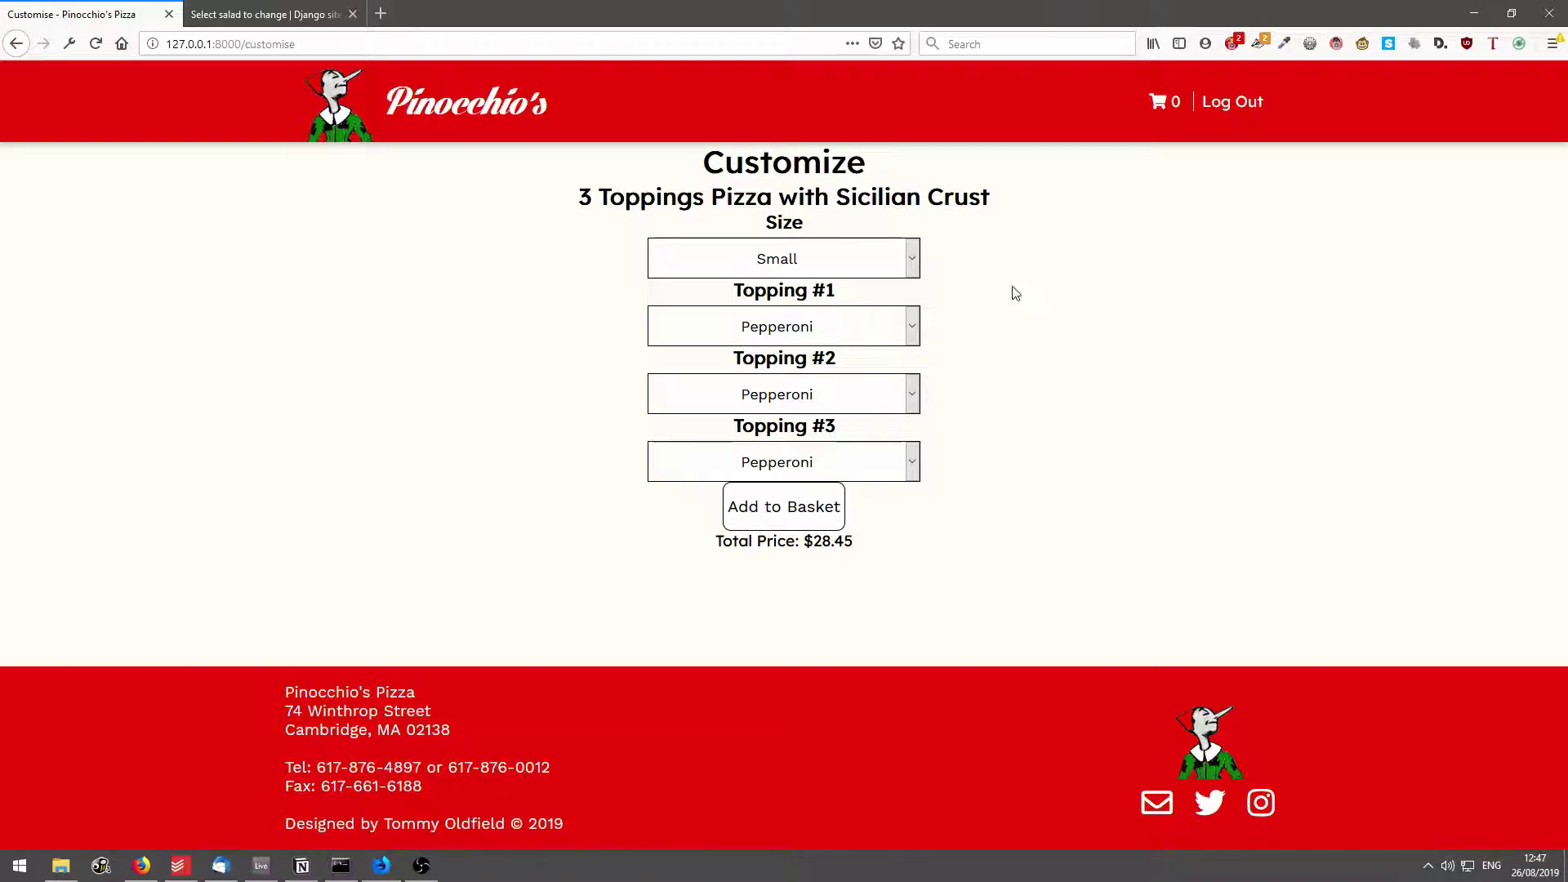
Make the pizza Large and check the updated total price.
{"action": "left_click", "coordinate": [868, 259]}
{"action": "left_click", "coordinate": [822, 321]}
{"action": "left_click_drag", "start_coordinate": [715, 540], "coordinate": [854, 541]}
{"action": "triple_click", "coordinate": [840, 541]}
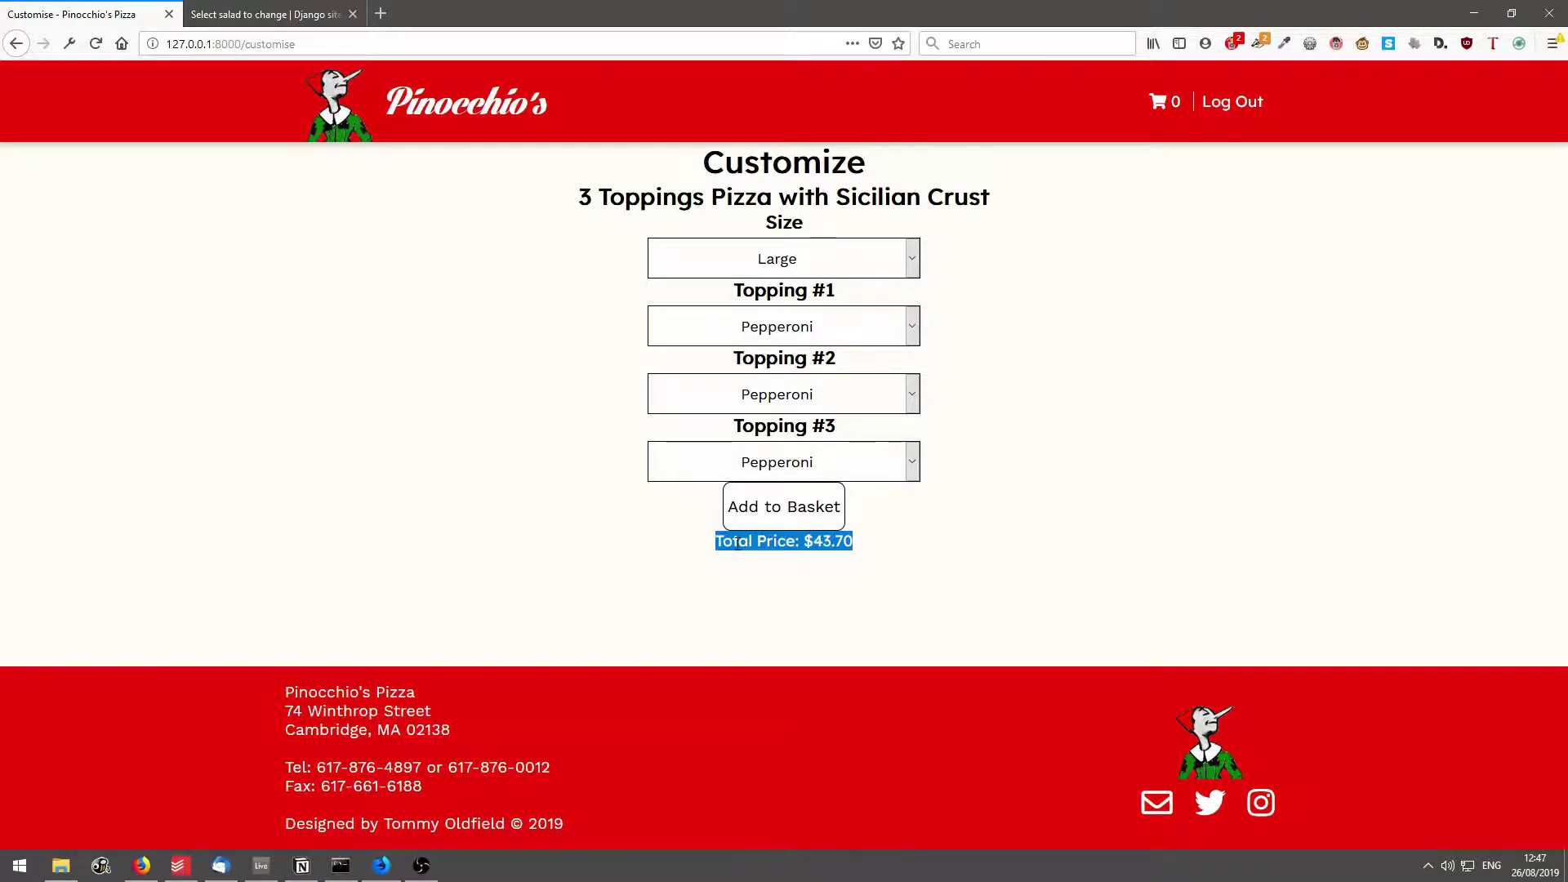
{"action": "left_click", "coordinate": [1026, 437]}
Choose Canadian Bacon, Spinach and Buffalo Chicken as toppings and add the pizza to the basket.
{"action": "left_click", "coordinate": [855, 326]}
{"action": "left_click", "coordinate": [740, 500]}
{"action": "left_click", "coordinate": [777, 397]}
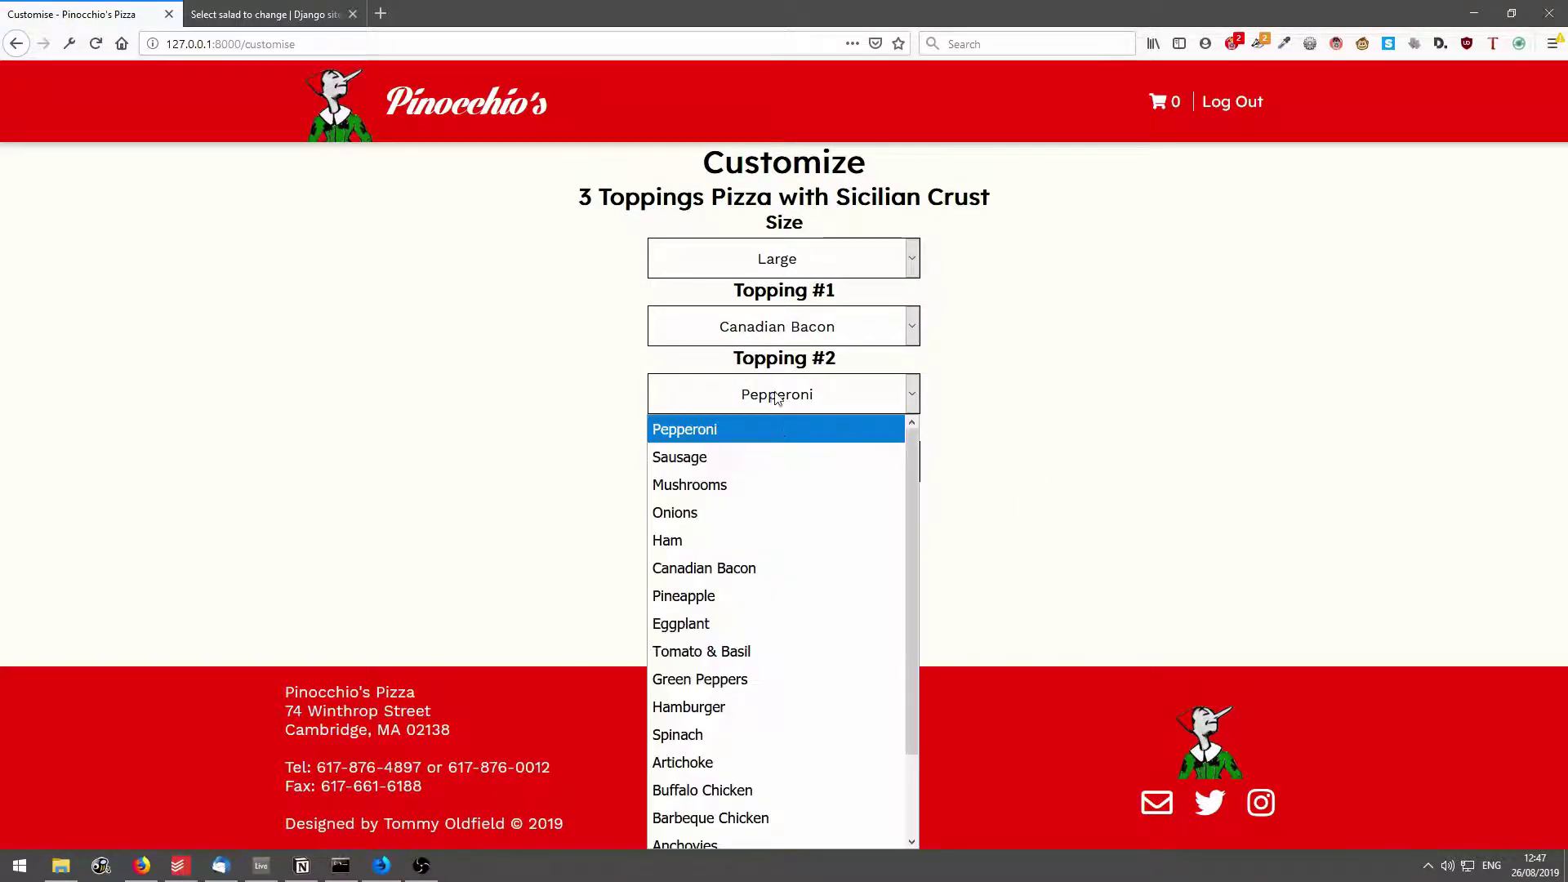
{"action": "left_click", "coordinate": [755, 723]}
{"action": "left_click", "coordinate": [792, 472]}
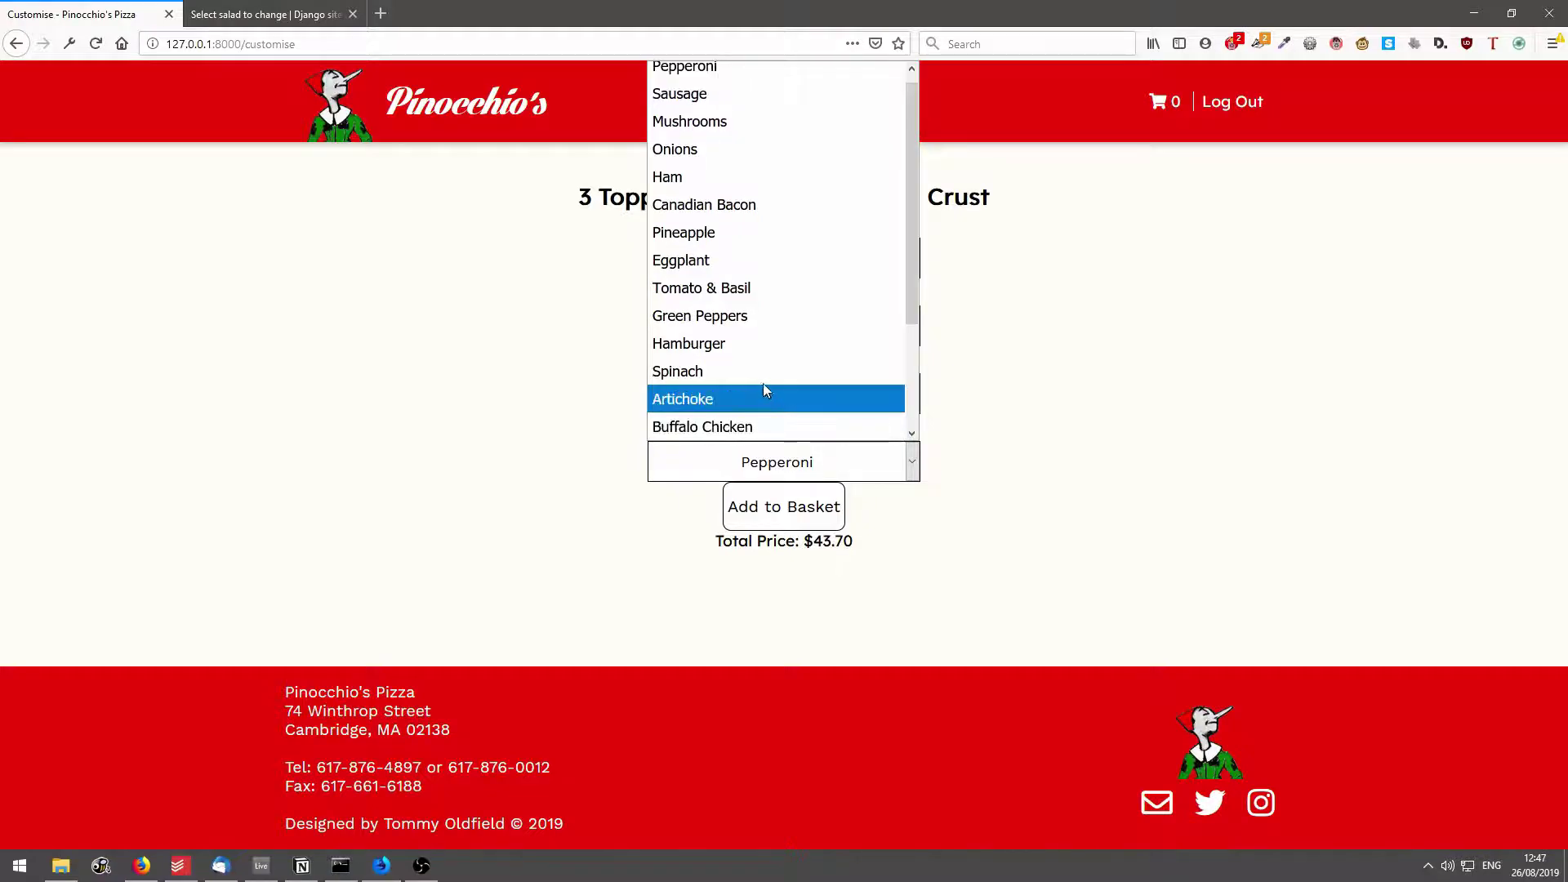
{"action": "left_click", "coordinate": [834, 425]}
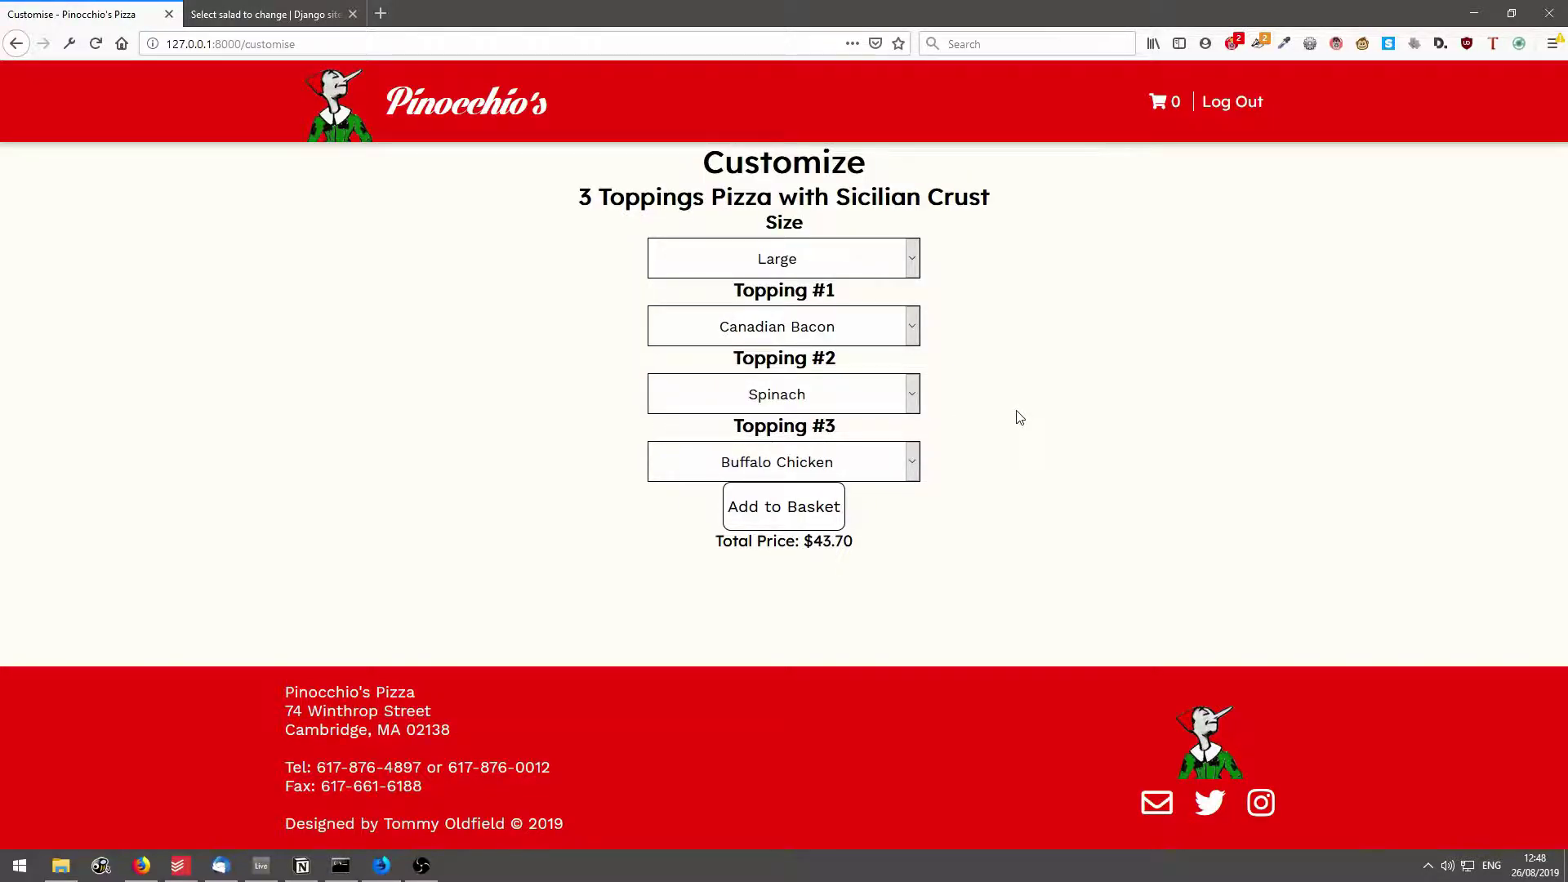
{"action": "left_click", "coordinate": [796, 517]}
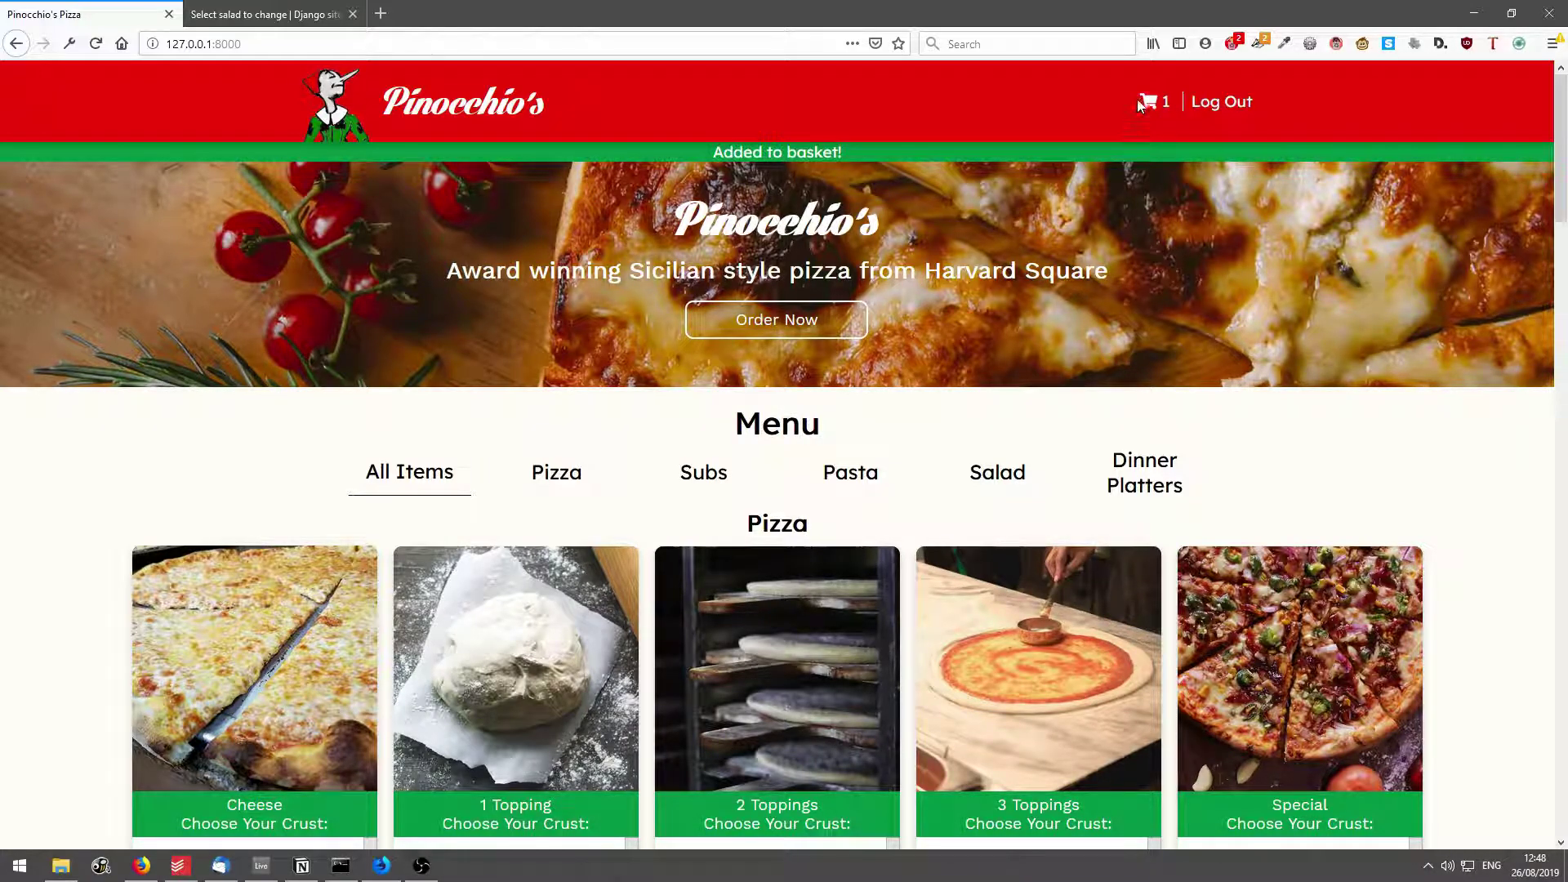
In the cart, review the pizza's size, crust and Spinach topping, then press Place Order.
{"action": "left_click", "coordinate": [1157, 108]}
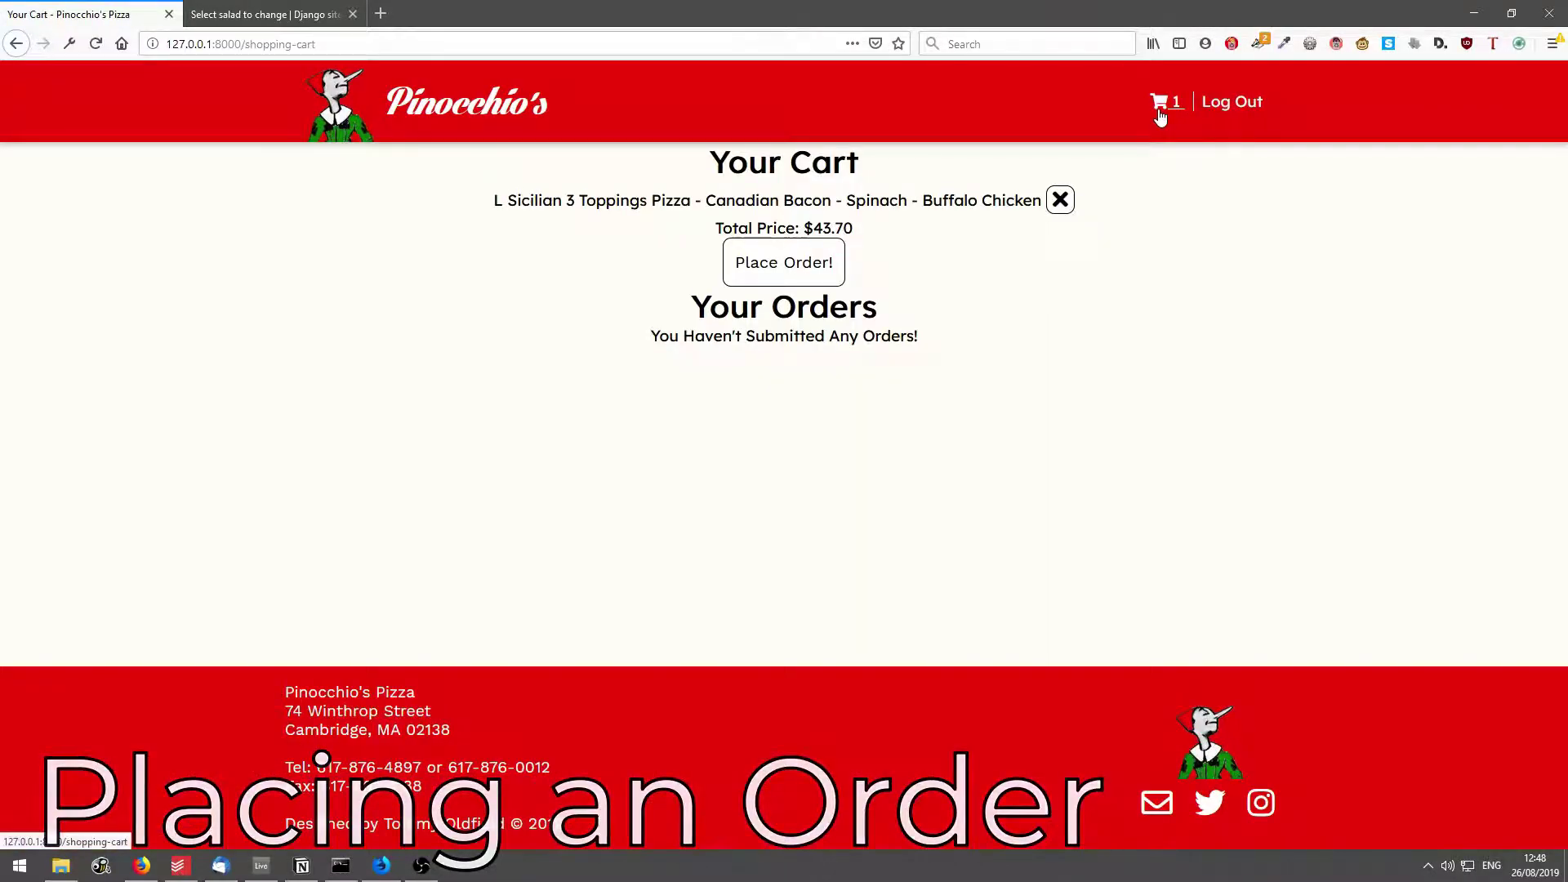
{"action": "left_click_drag", "start_coordinate": [635, 163], "coordinate": [955, 181]}
{"action": "left_click", "coordinate": [533, 201]}
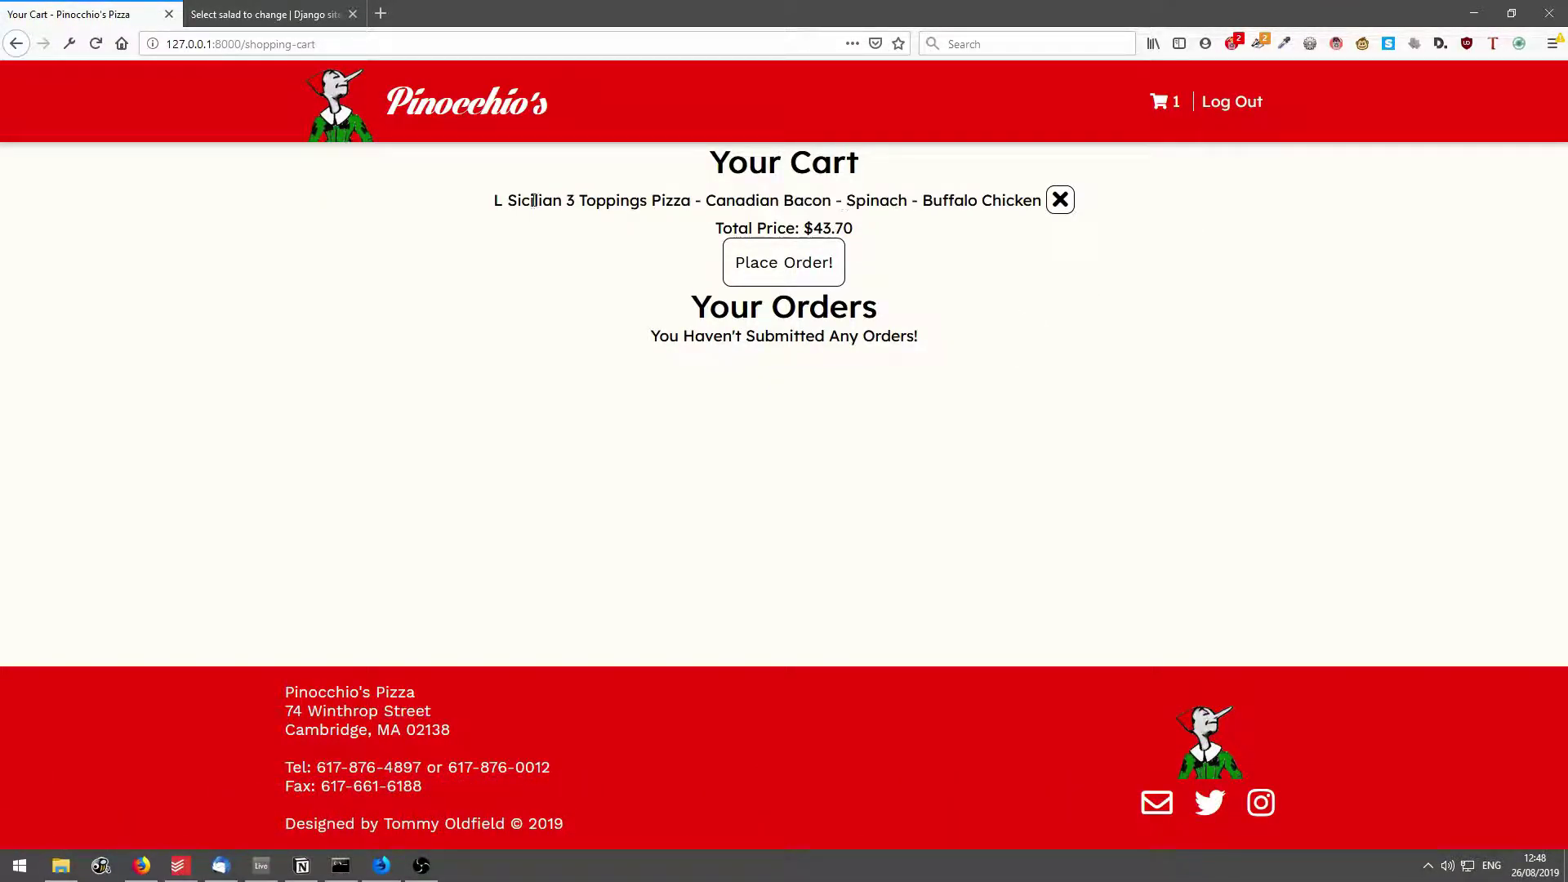
{"action": "left_click_drag", "start_coordinate": [489, 202], "coordinate": [1004, 200]}
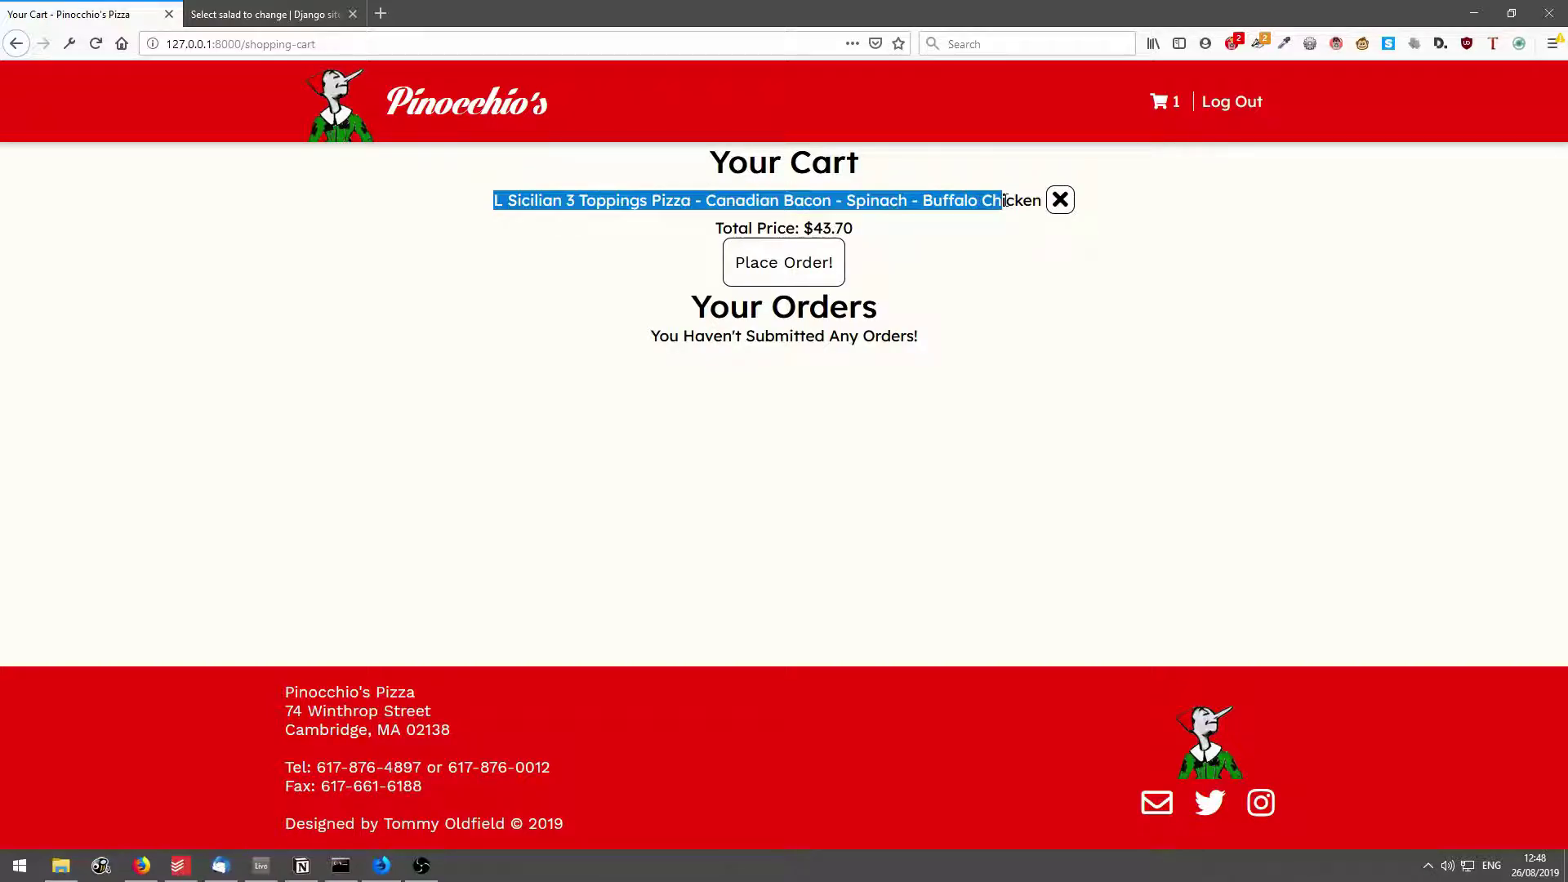
{"action": "mouse_move", "coordinate": [889, 228]}
{"action": "left_mouse_down"}
{"action": "mouse_move", "coordinate": [733, 224]}
{"action": "mouse_move", "coordinate": [861, 228]}
{"action": "left_mouse_up"}
{"action": "left_click", "coordinate": [861, 227]}
{"action": "left_click", "coordinate": [768, 266]}
Add Baked Ziti w/Chicken from the menu to the cart.
{"action": "scroll", "coordinate": [833, 448], "scroll_direction": "down", "scroll_amount": 8}
{"action": "scroll", "coordinate": [882, 400], "scroll_direction": "down", "scroll_amount": 10}
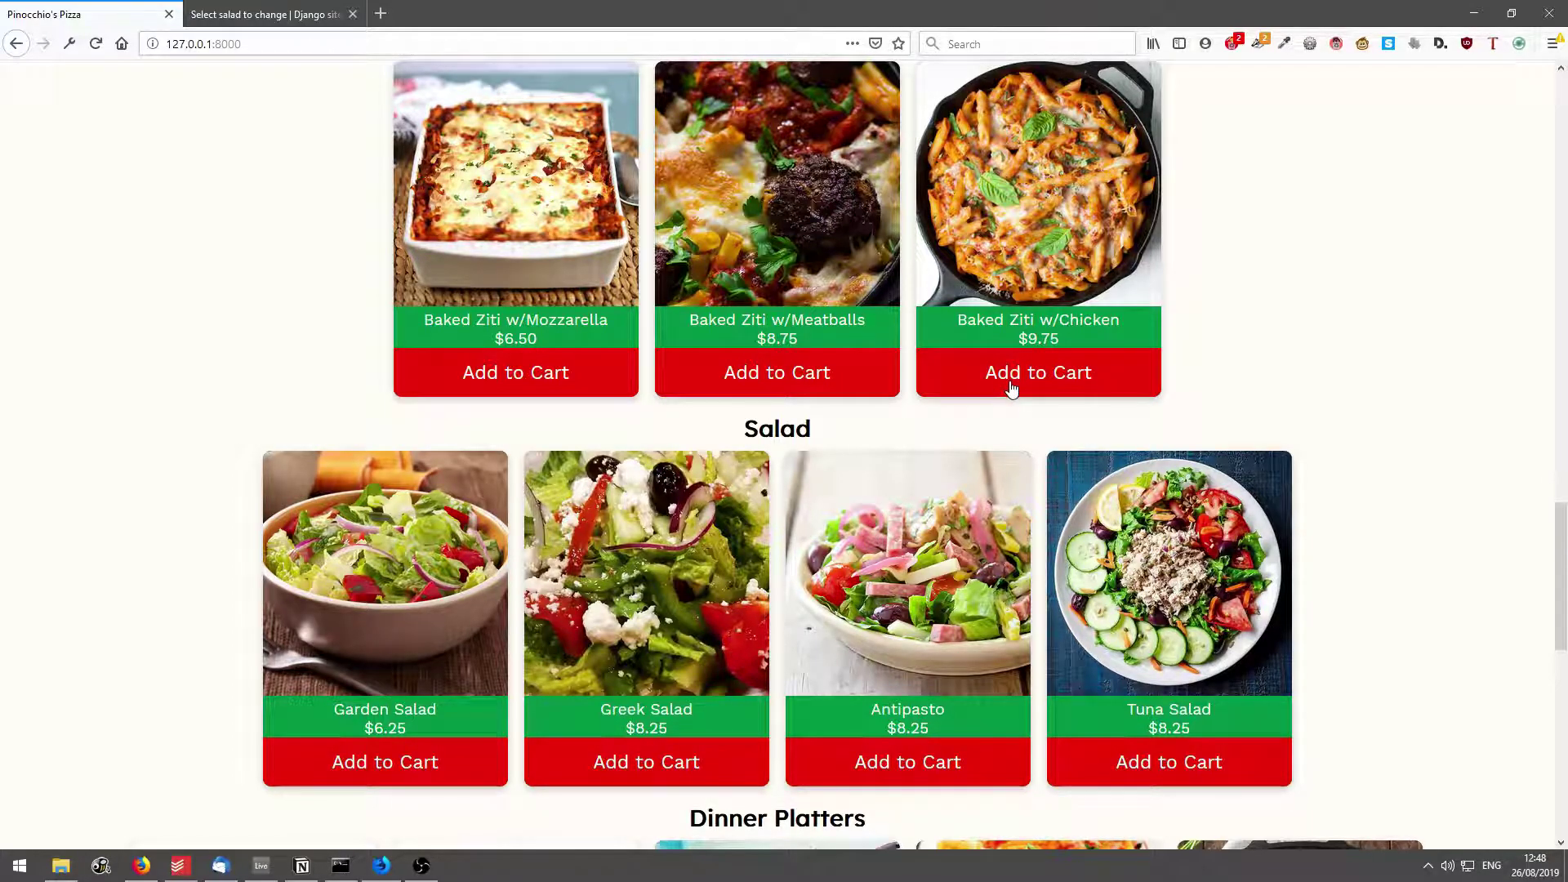
{"action": "scroll", "coordinate": [1037, 465], "scroll_direction": "up", "scroll_amount": 2}
{"action": "left_click", "coordinate": [1052, 539]}
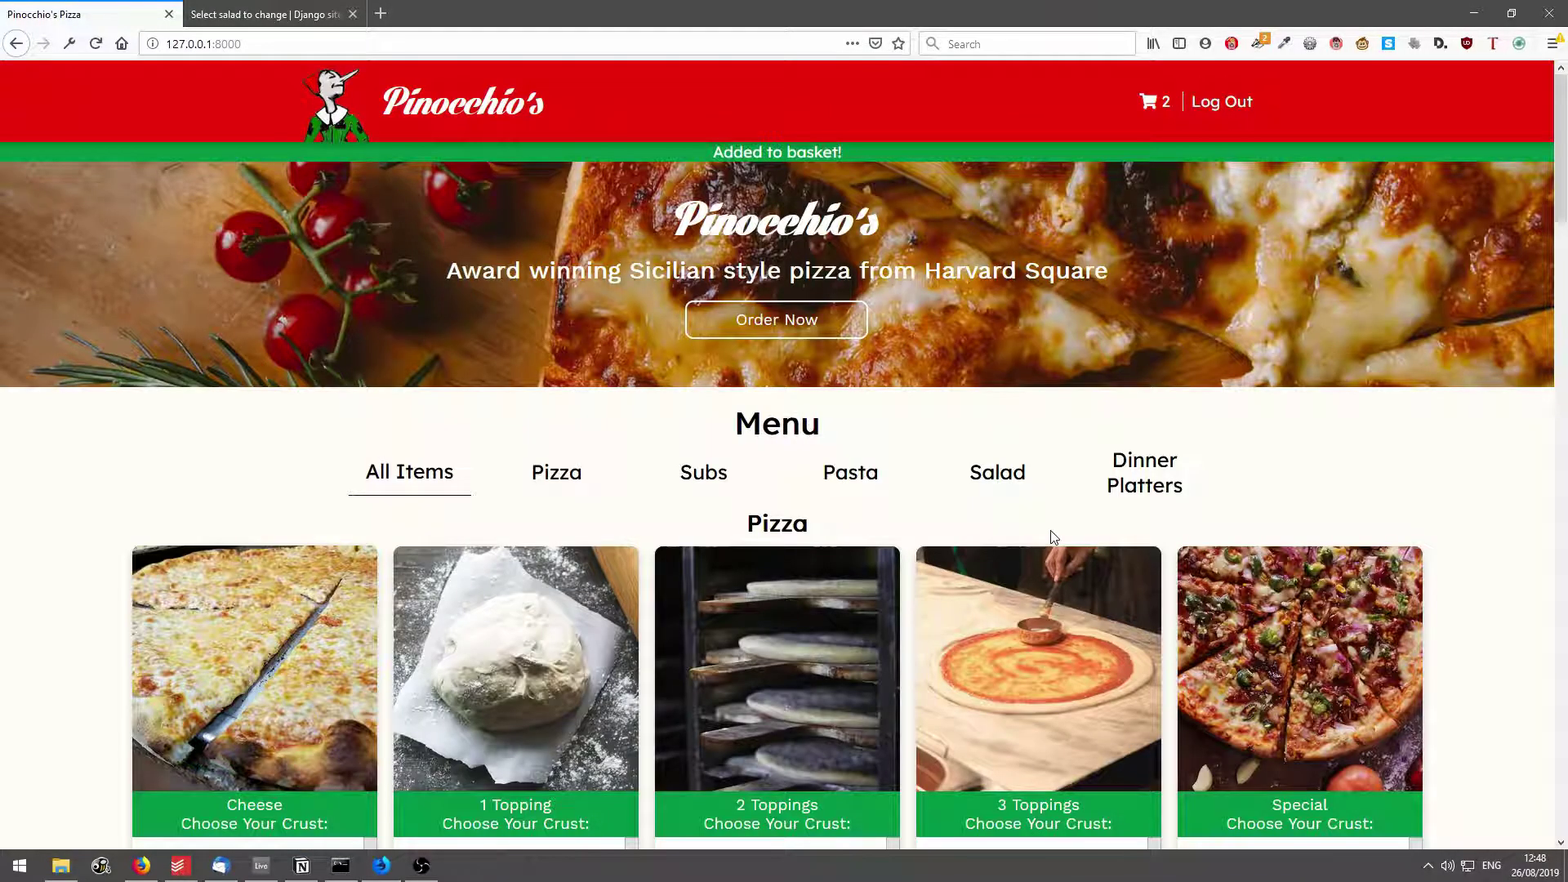
Review the pizza and Baked Ziti in the cart and place the $53.45 order.
{"action": "left_click", "coordinate": [1160, 113]}
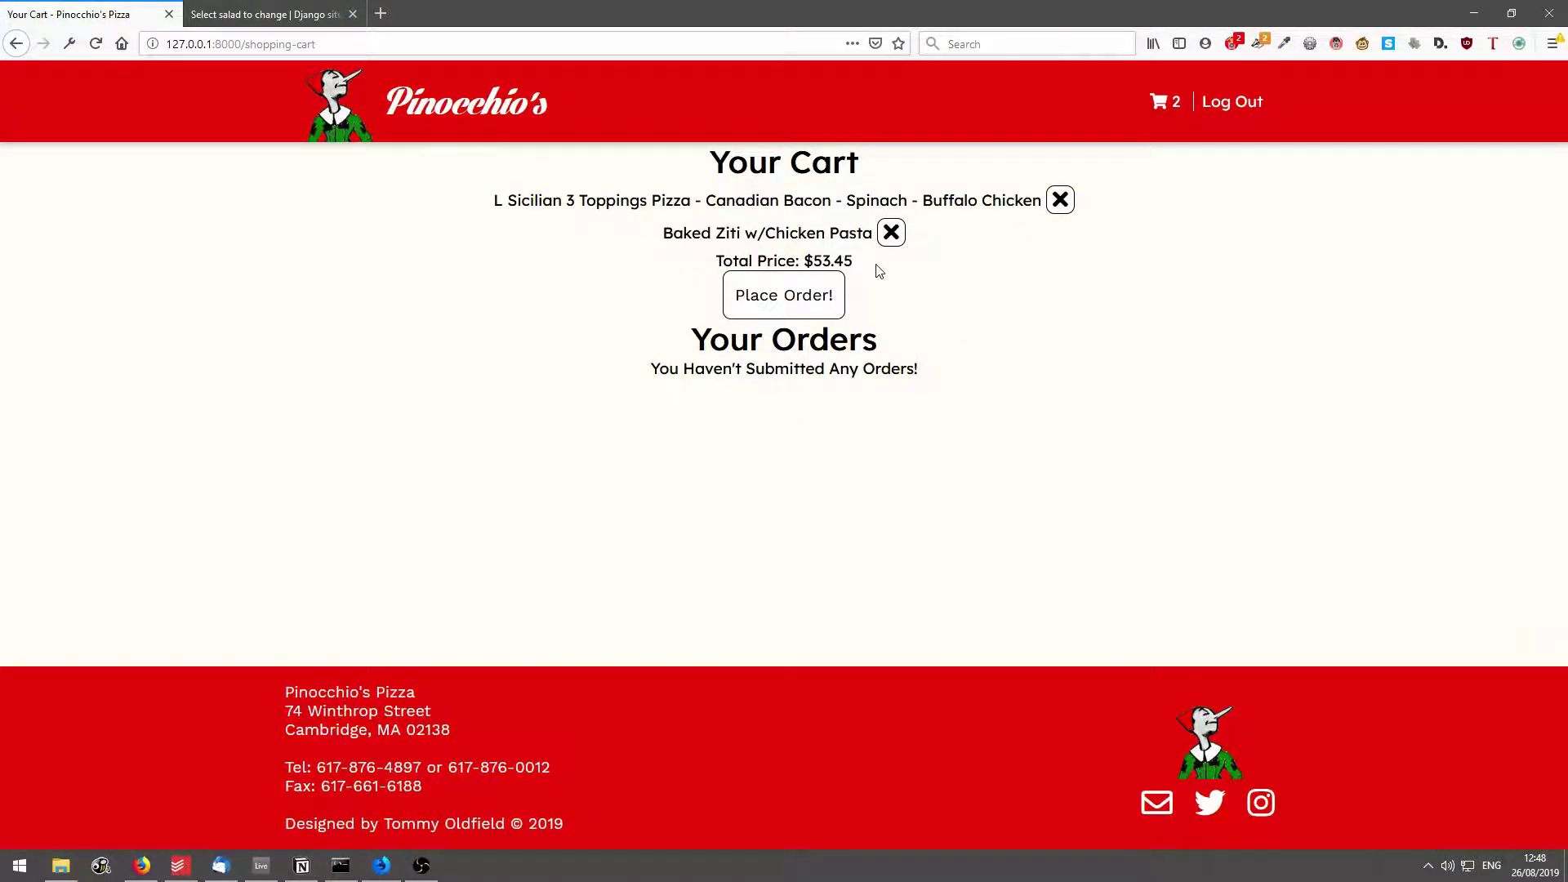
{"action": "left_click_drag", "start_coordinate": [874, 263], "coordinate": [841, 262]}
{"action": "left_click_drag", "start_coordinate": [578, 200], "coordinate": [857, 235]}
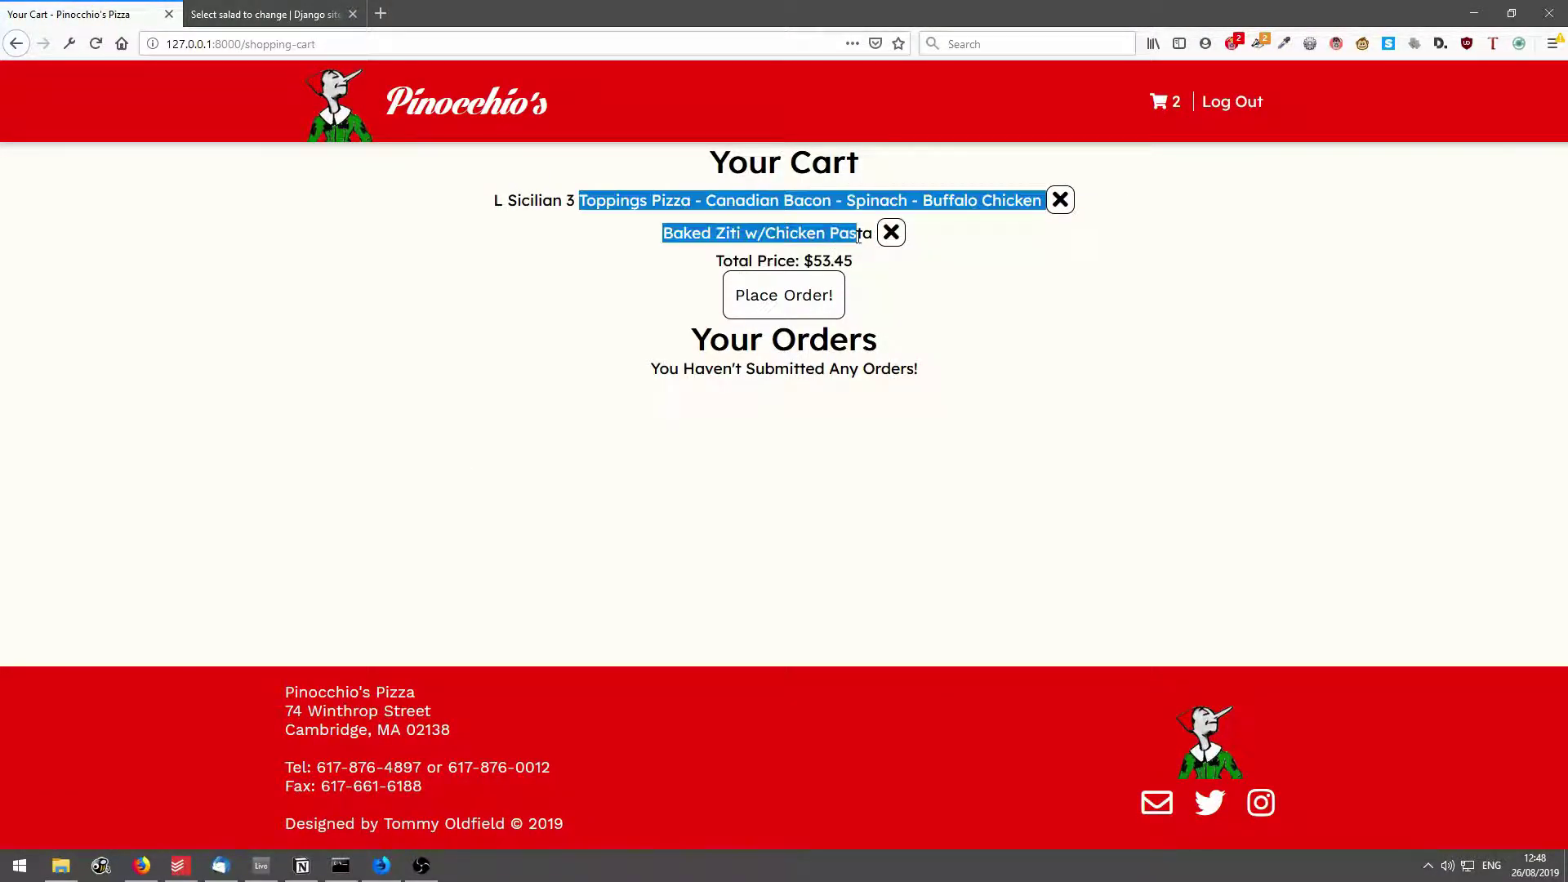
{"action": "left_click", "coordinate": [858, 235]}
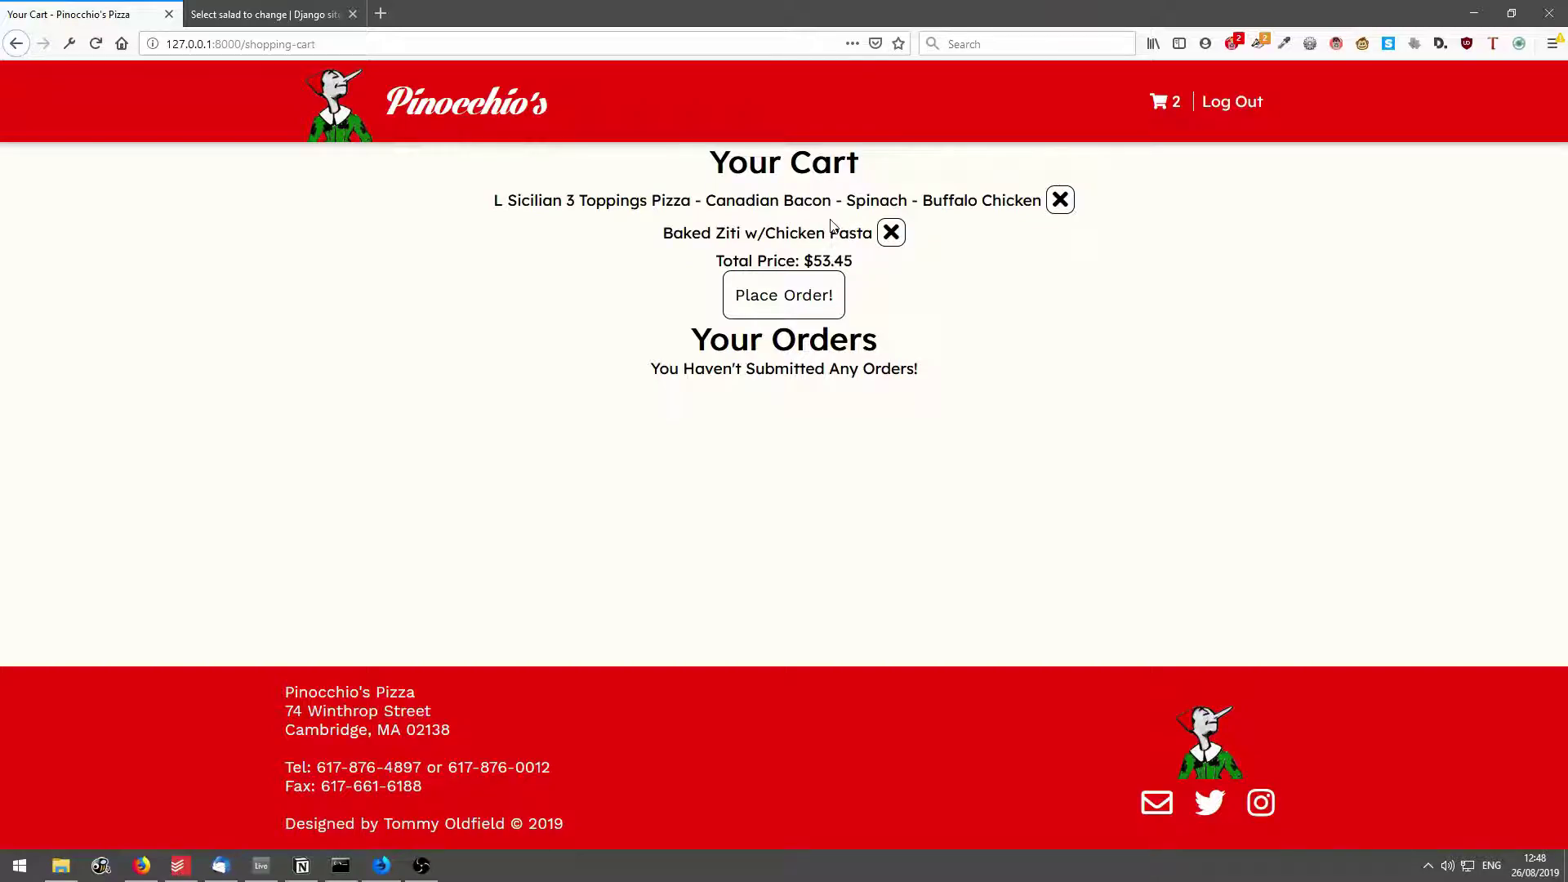
{"action": "left_click", "coordinate": [780, 304]}
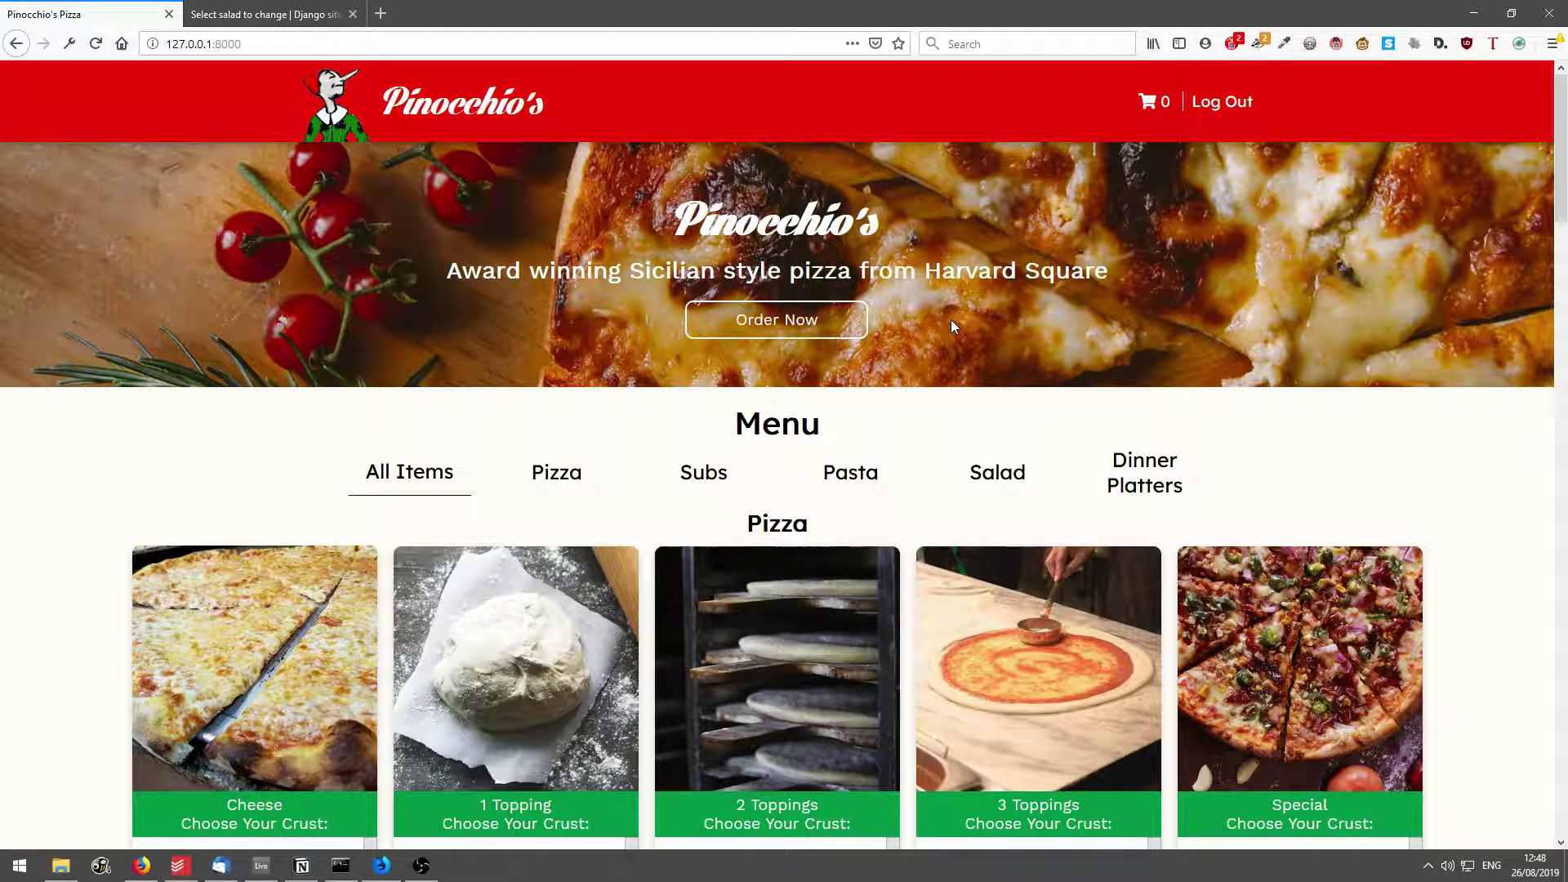
Check order #7's pizza and In Progress status in the cart, then log out.
{"action": "left_click", "coordinate": [1166, 104]}
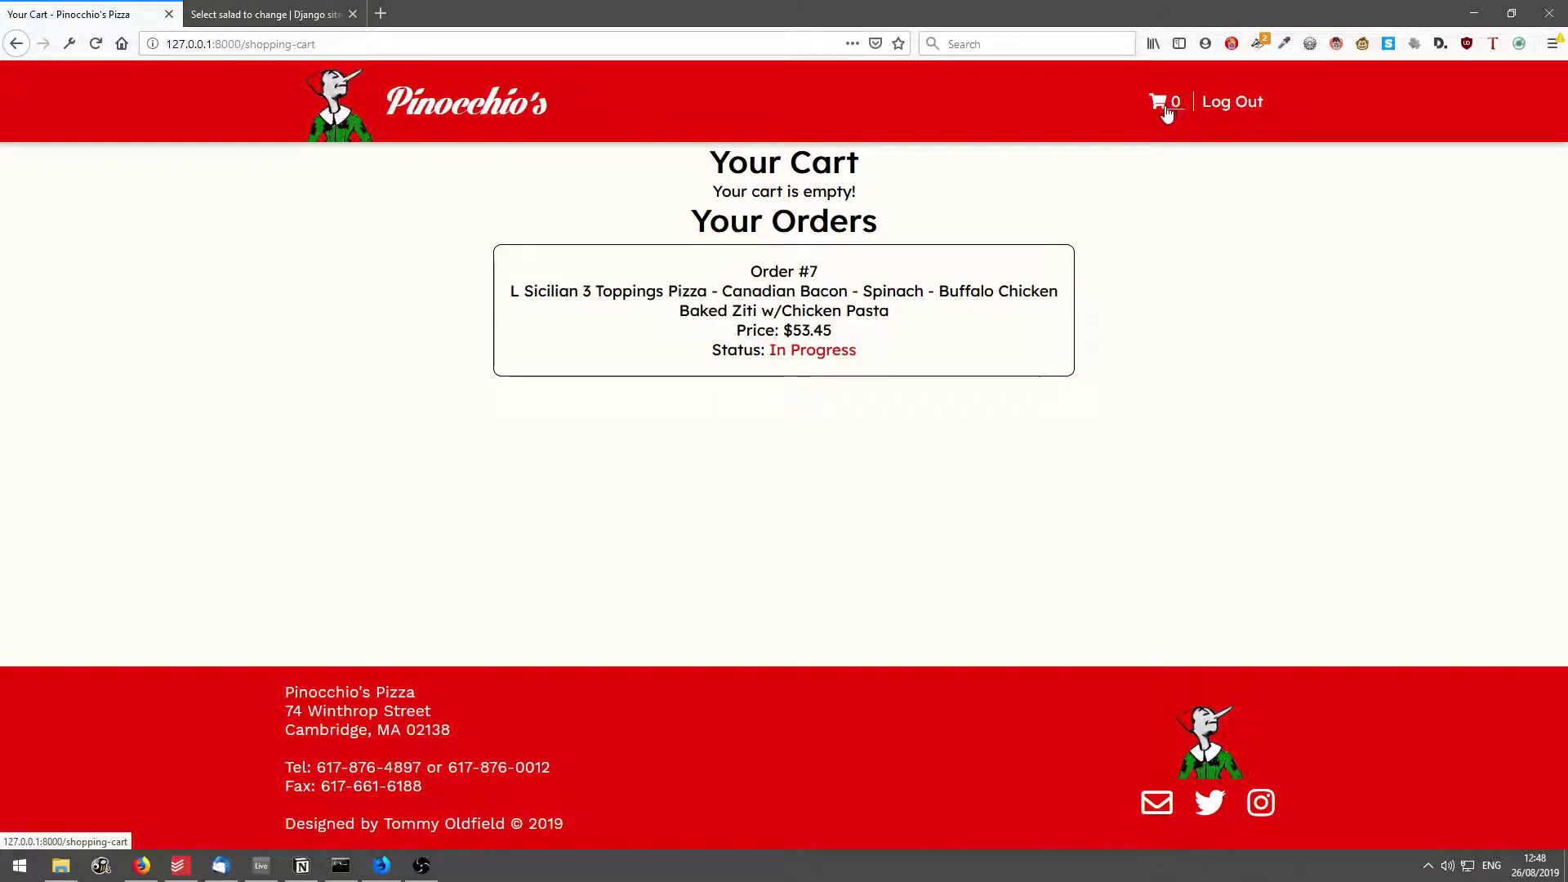
{"action": "left_click_drag", "start_coordinate": [719, 277], "coordinate": [924, 340]}
{"action": "left_click", "coordinate": [924, 338]}
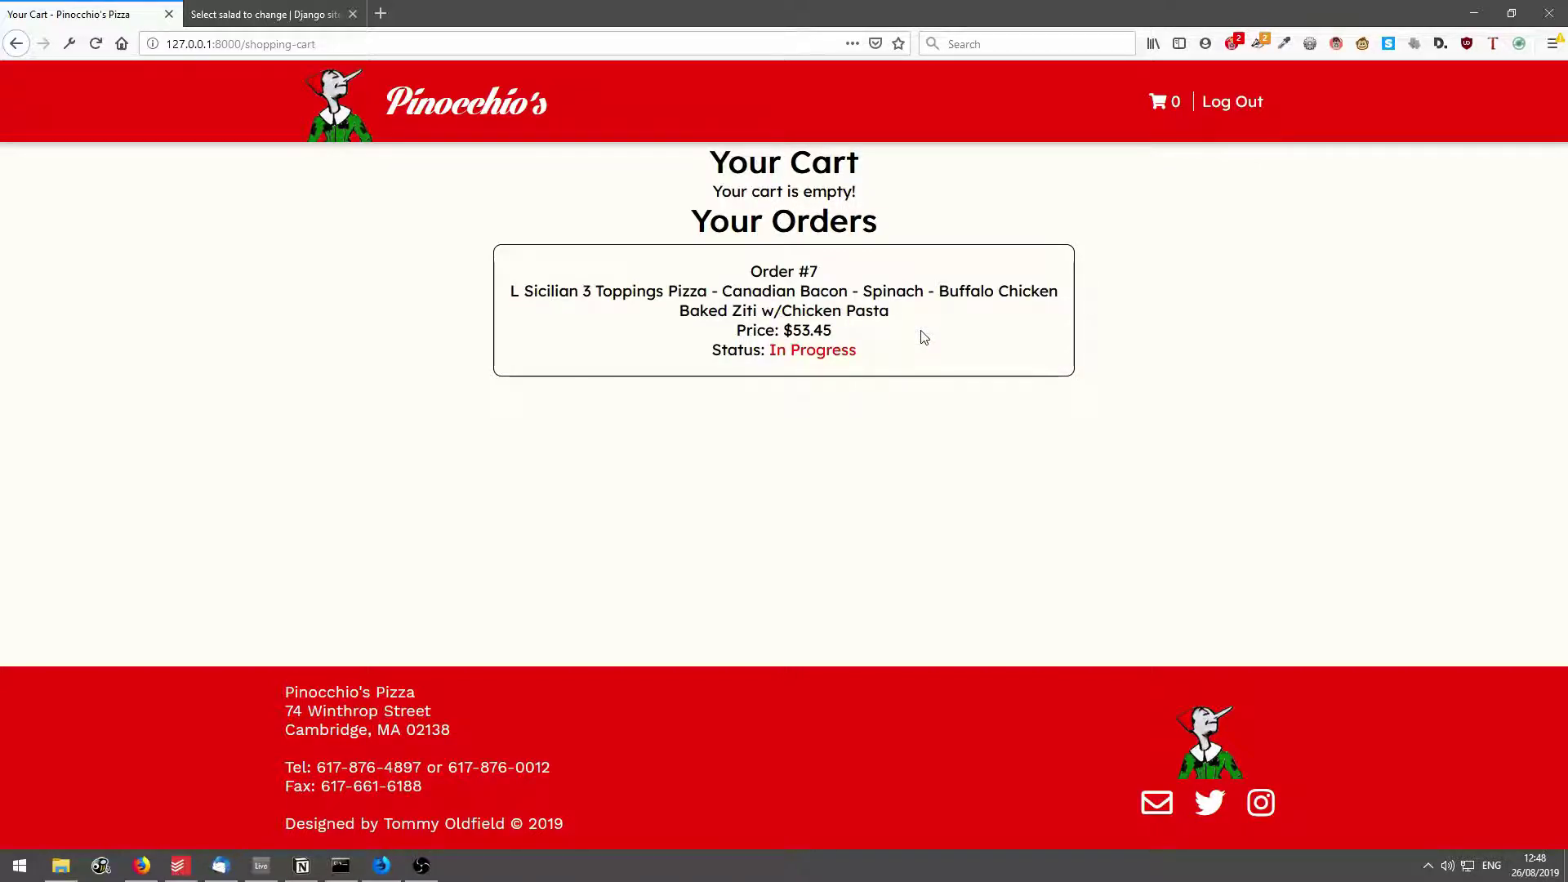
{"action": "left_click_drag", "start_coordinate": [520, 292], "coordinate": [921, 323]}
{"action": "left_click", "coordinate": [921, 323]}
{"action": "left_click_drag", "start_coordinate": [776, 333], "coordinate": [888, 359]}
{"action": "left_click", "coordinate": [887, 359]}
{"action": "left_click", "coordinate": [1233, 104]}
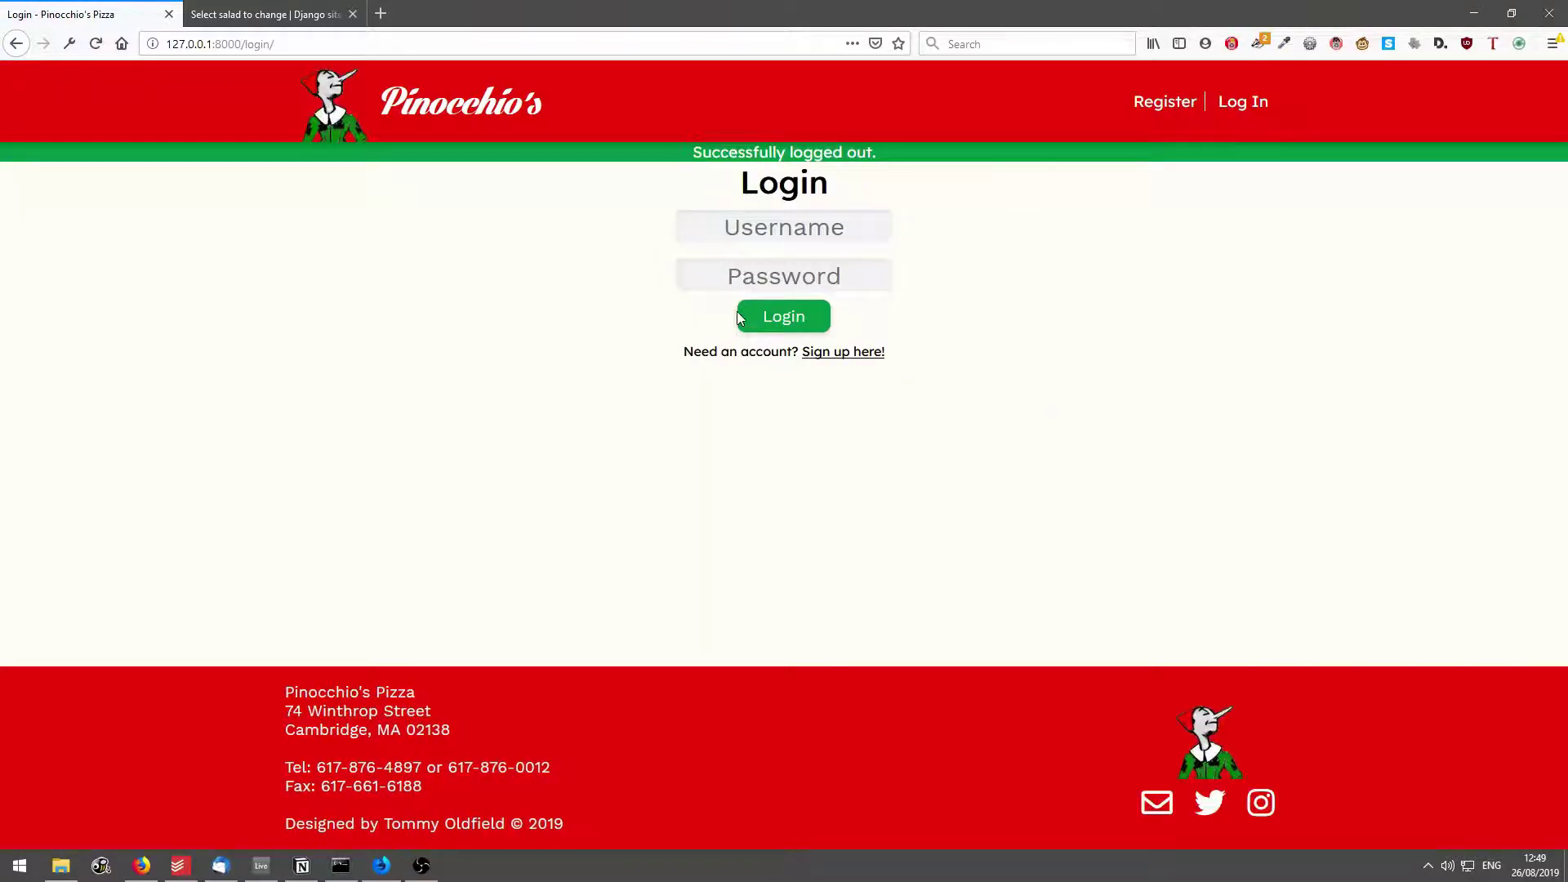
Log in with the staff username and password, declining to save the login.
{"action": "type", "text": "tommy"}
{"action": "key", "text": "Tab"}
{"action": "type", "text": "••••••••••••"}
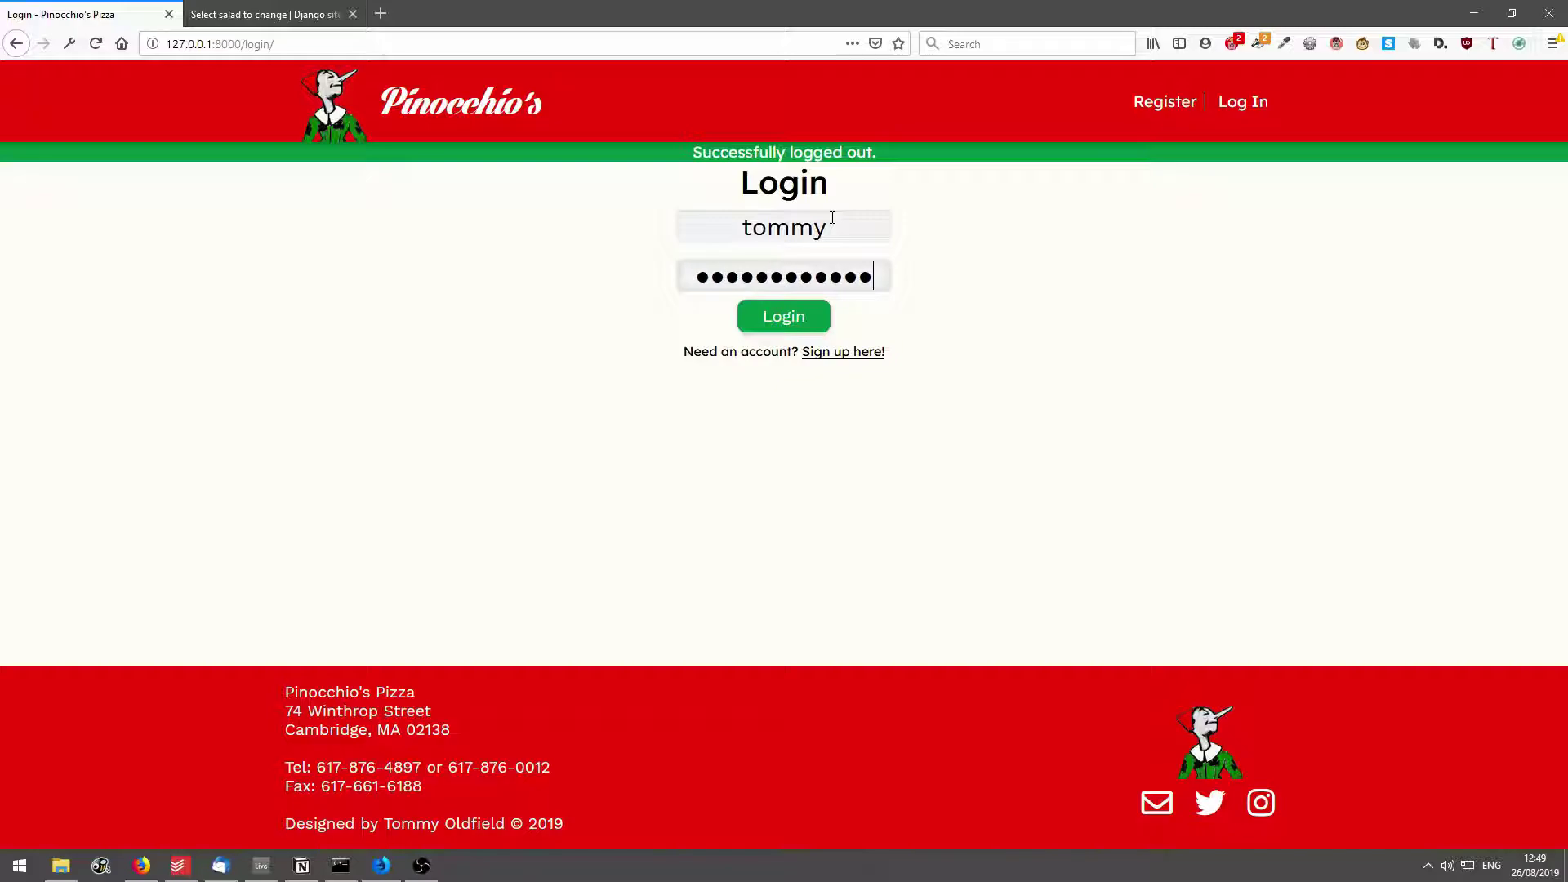
{"action": "key", "text": "Return"}
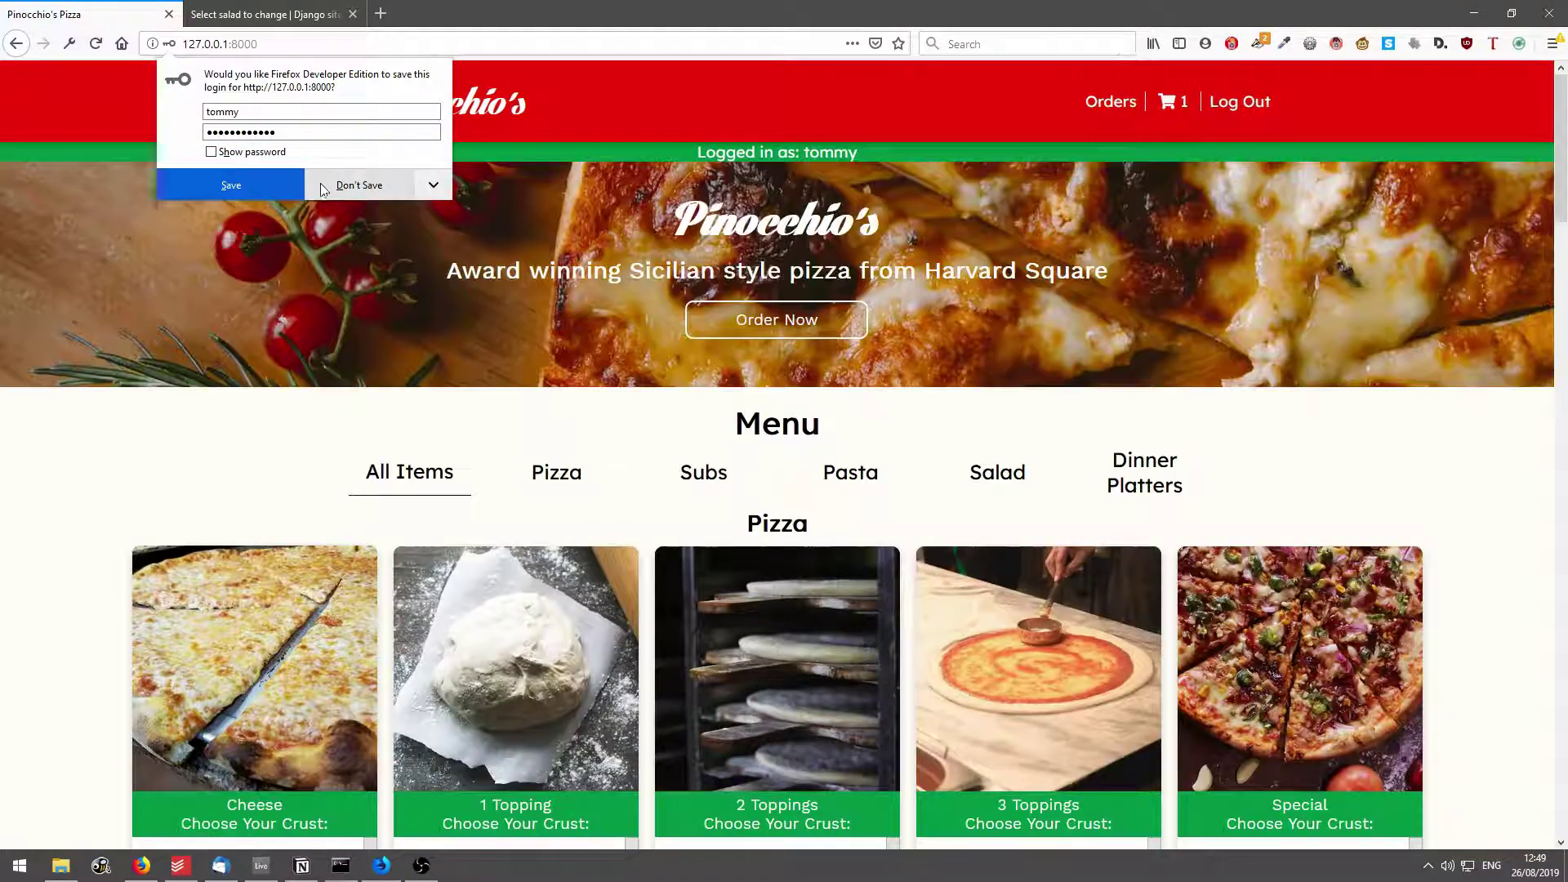
{"action": "left_click", "coordinate": [319, 183]}
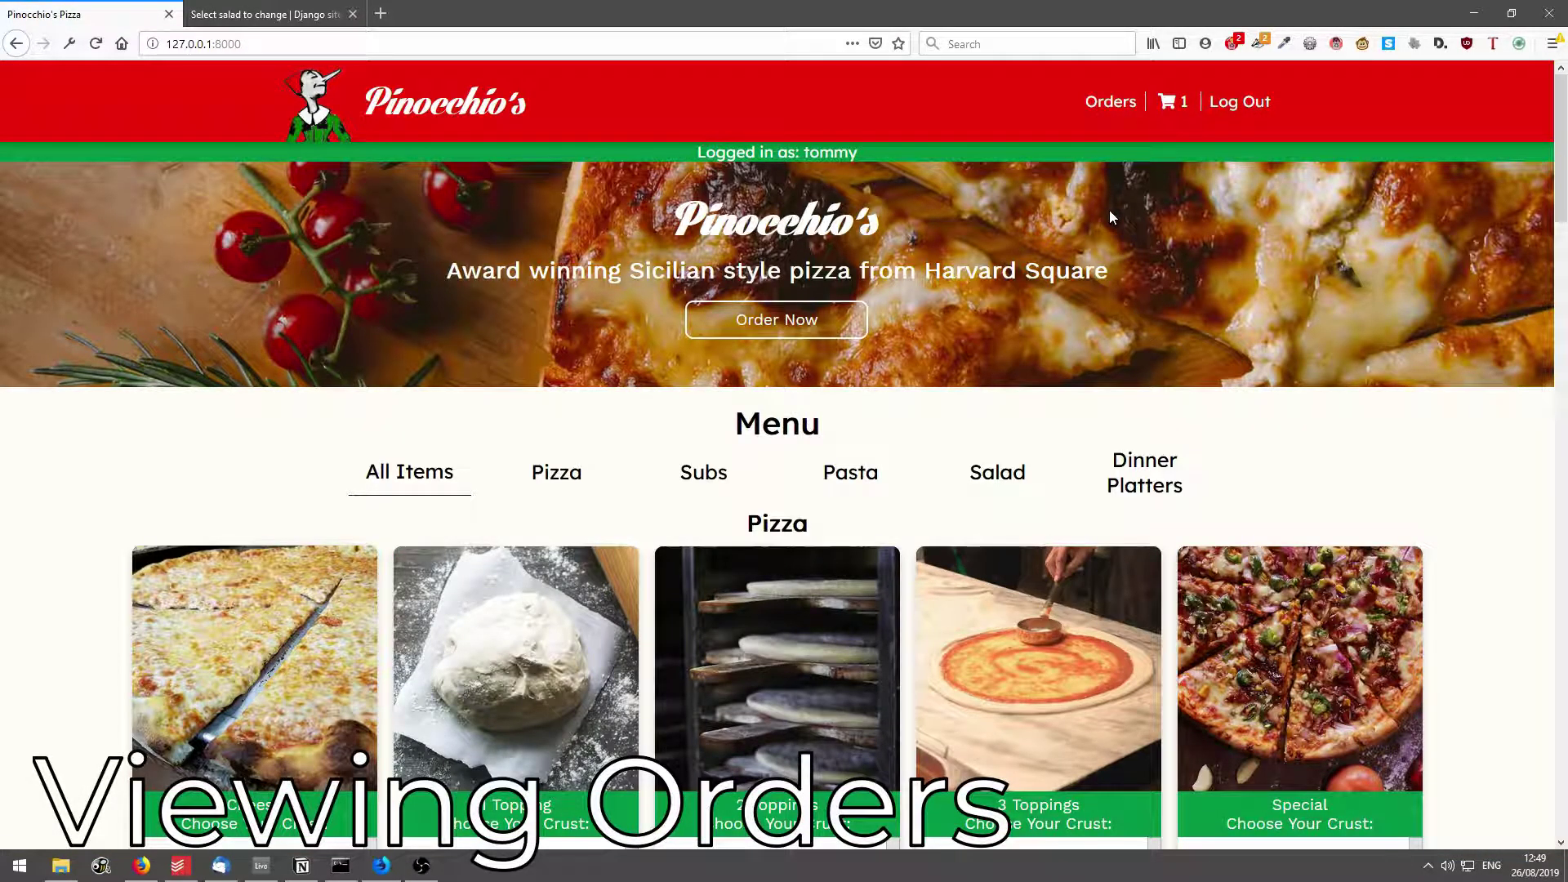
On the Orders page, review order #7 with its Baked Ziti item and mark it Complete.
{"action": "left_click", "coordinate": [1100, 105]}
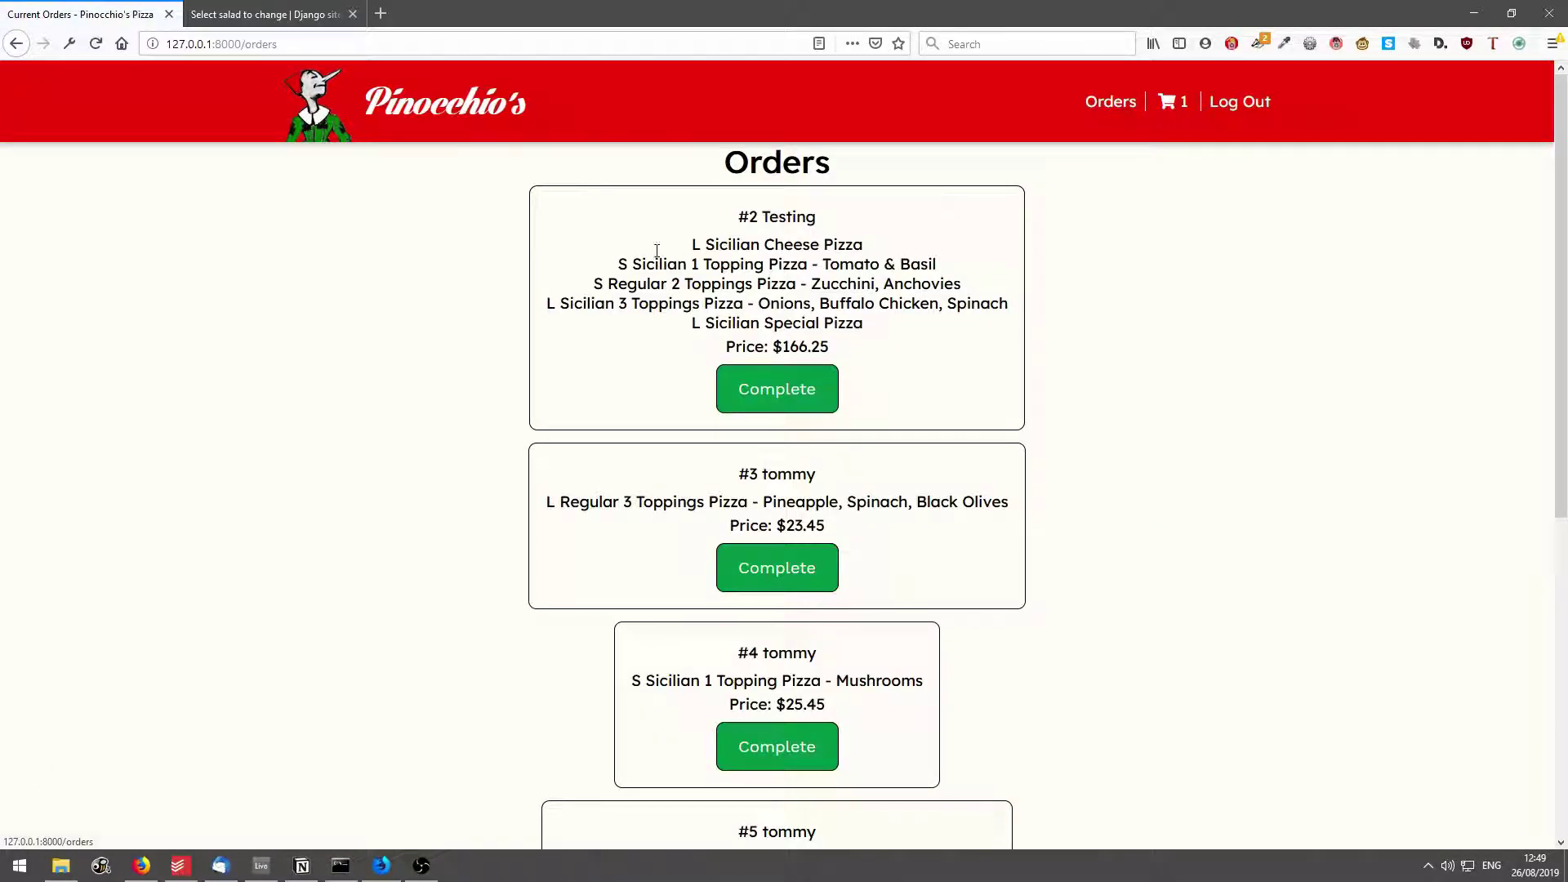
{"action": "scroll", "coordinate": [917, 315], "scroll_direction": "down", "scroll_amount": 6}
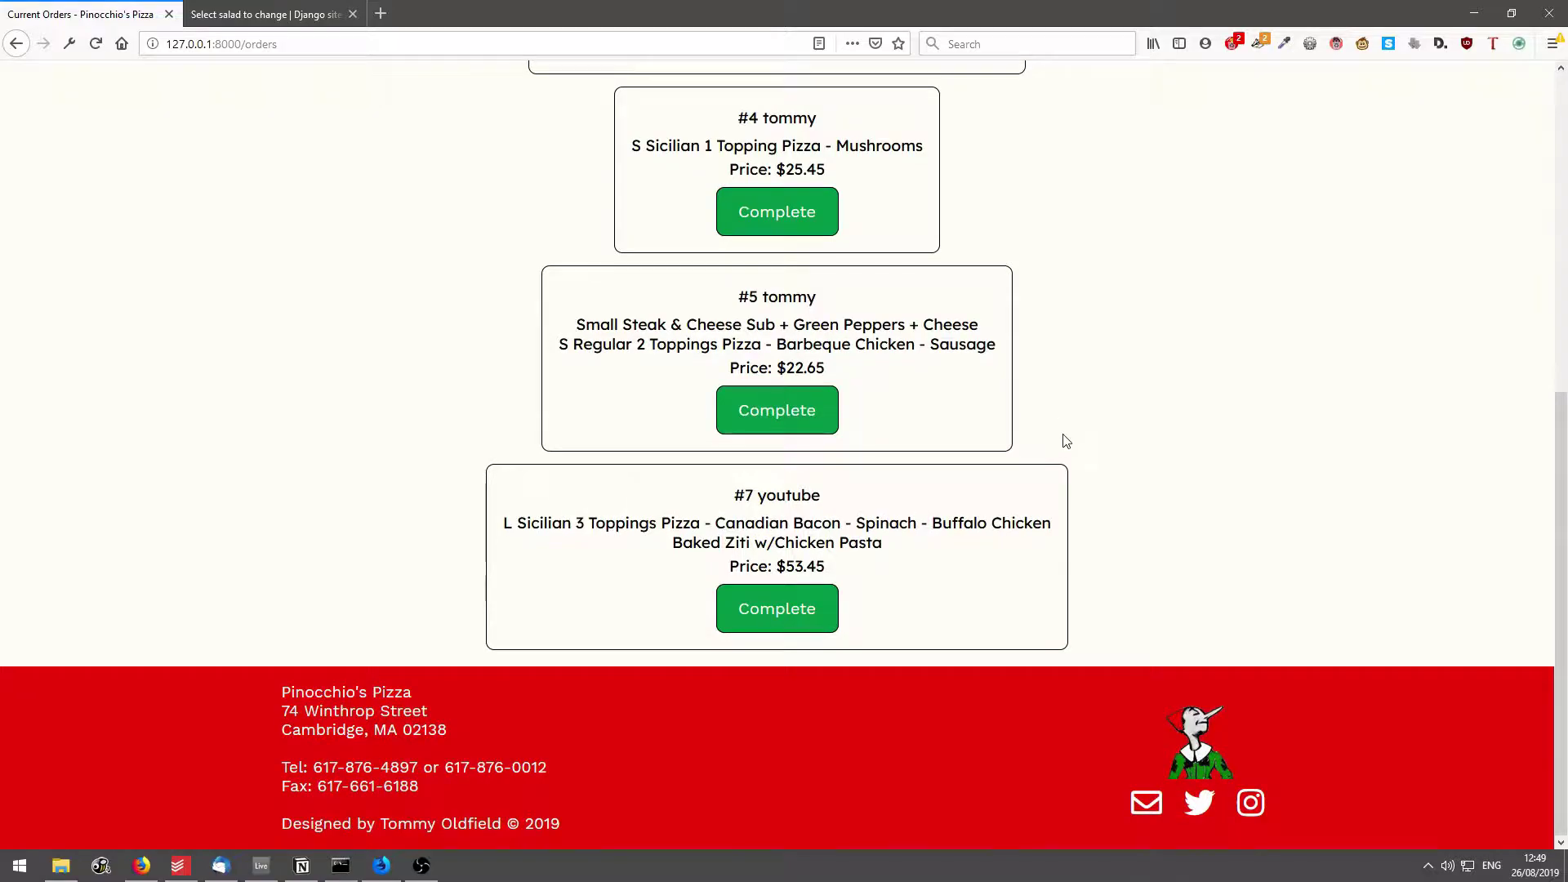
{"action": "scroll", "coordinate": [1005, 305], "scroll_direction": "up", "scroll_amount": 6}
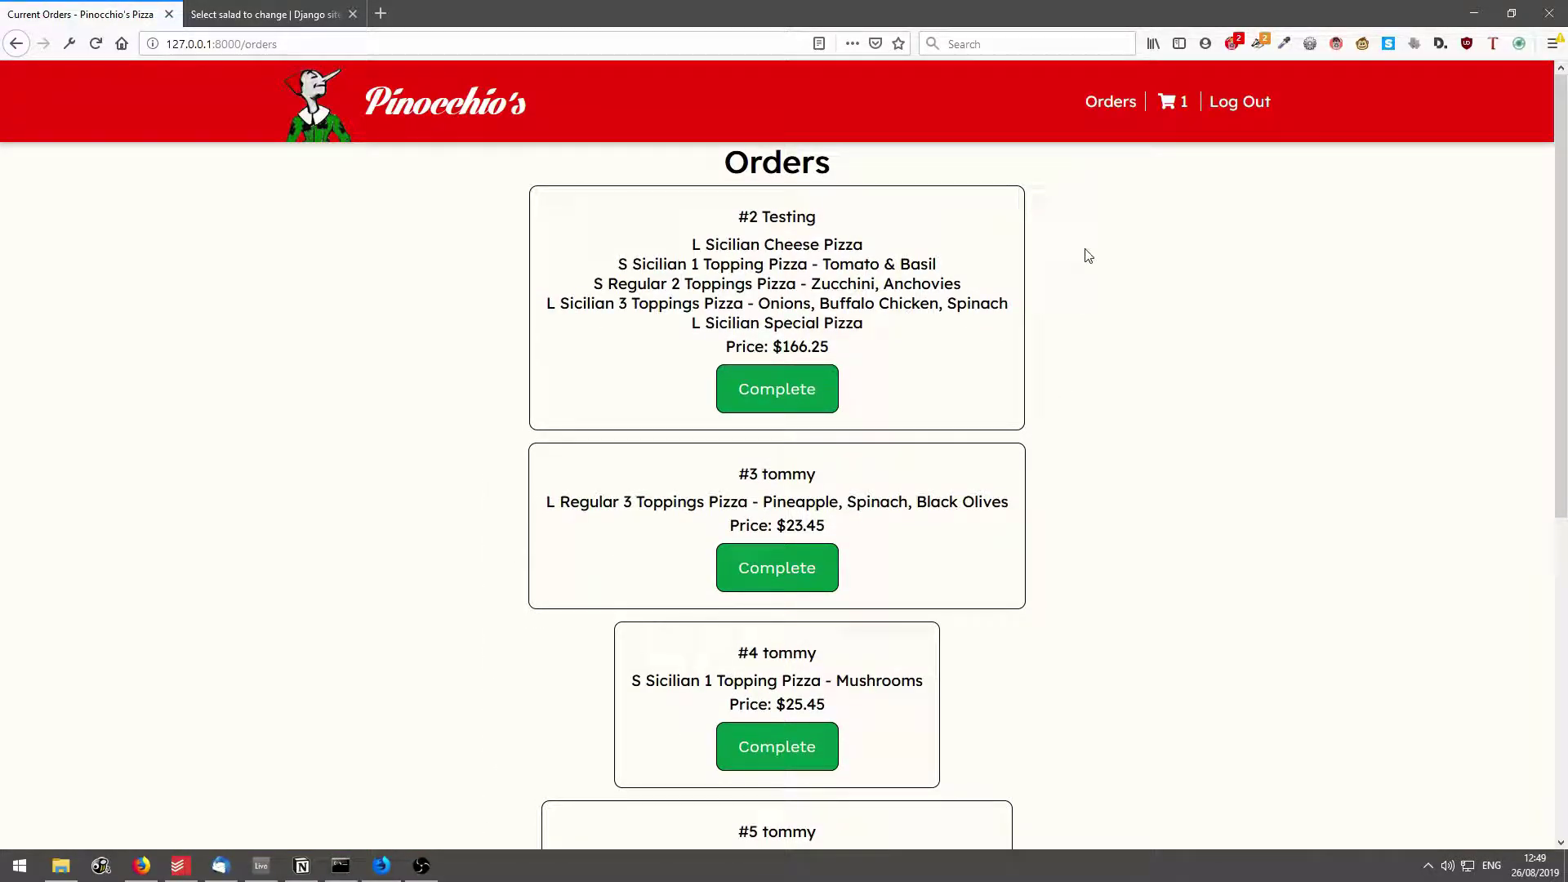
{"action": "scroll", "coordinate": [1093, 259], "scroll_direction": "down", "scroll_amount": 6}
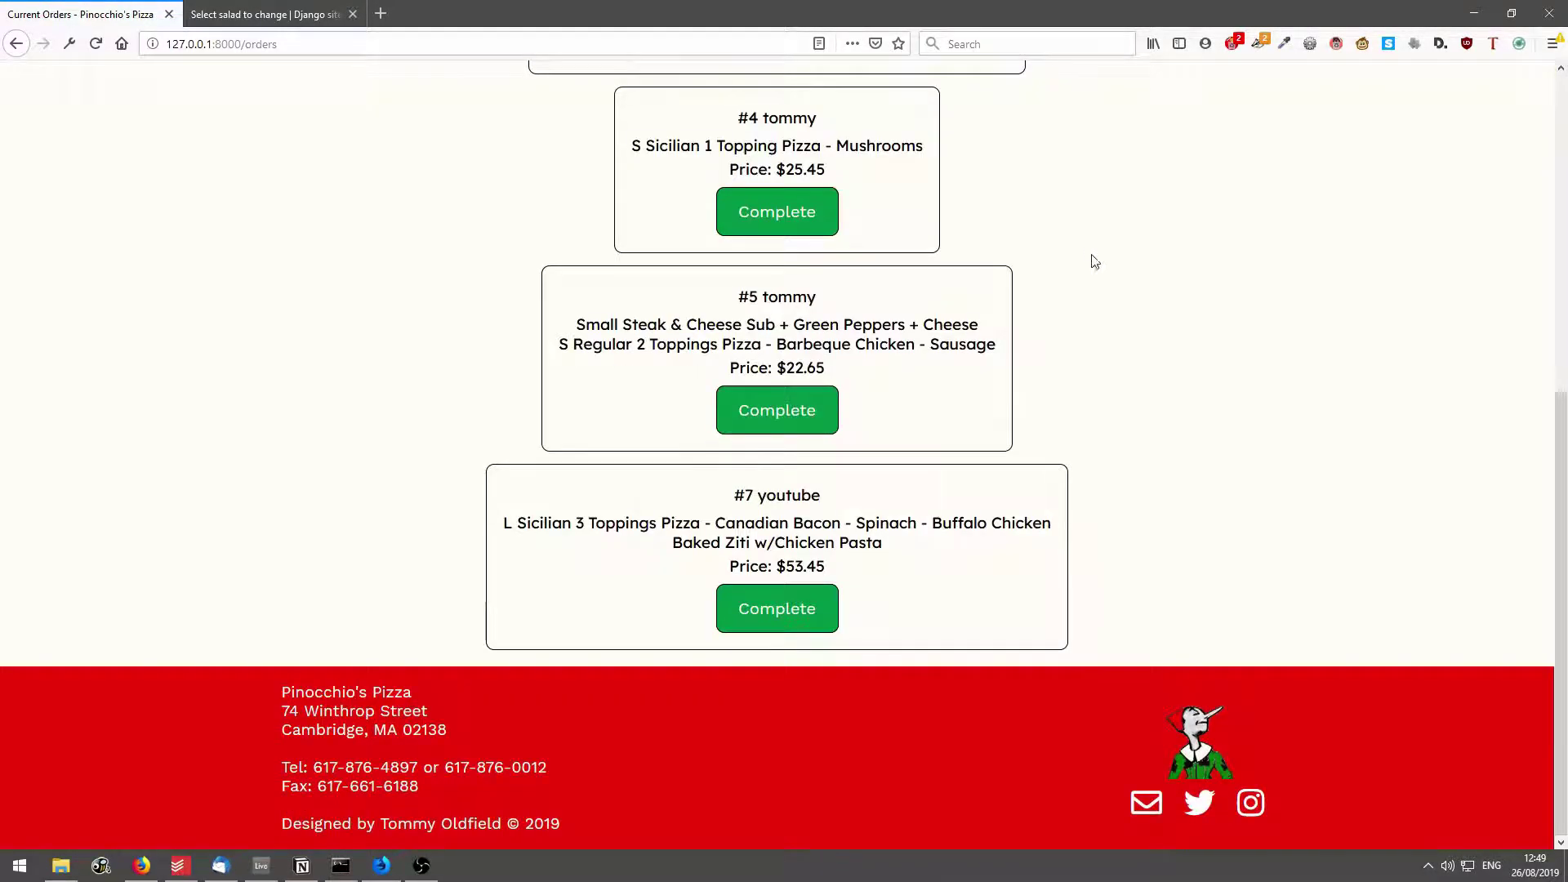
{"action": "left_click_drag", "start_coordinate": [745, 511], "coordinate": [917, 527]}
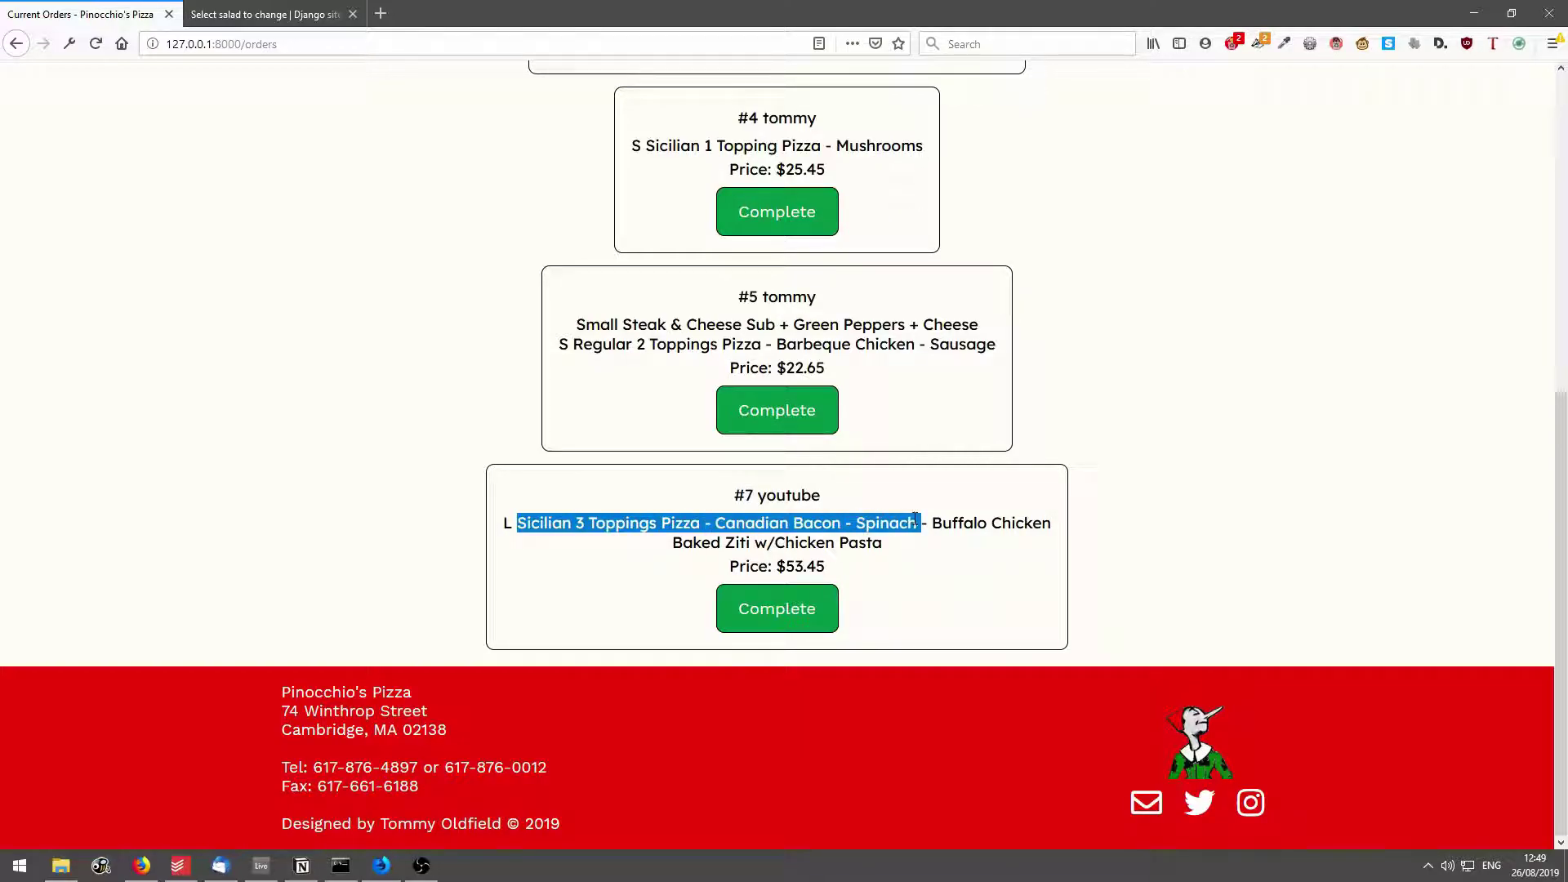
{"action": "left_click", "coordinate": [881, 550]}
{"action": "left_click_drag", "start_coordinate": [725, 543], "coordinate": [908, 539]}
{"action": "left_click", "coordinate": [908, 539]}
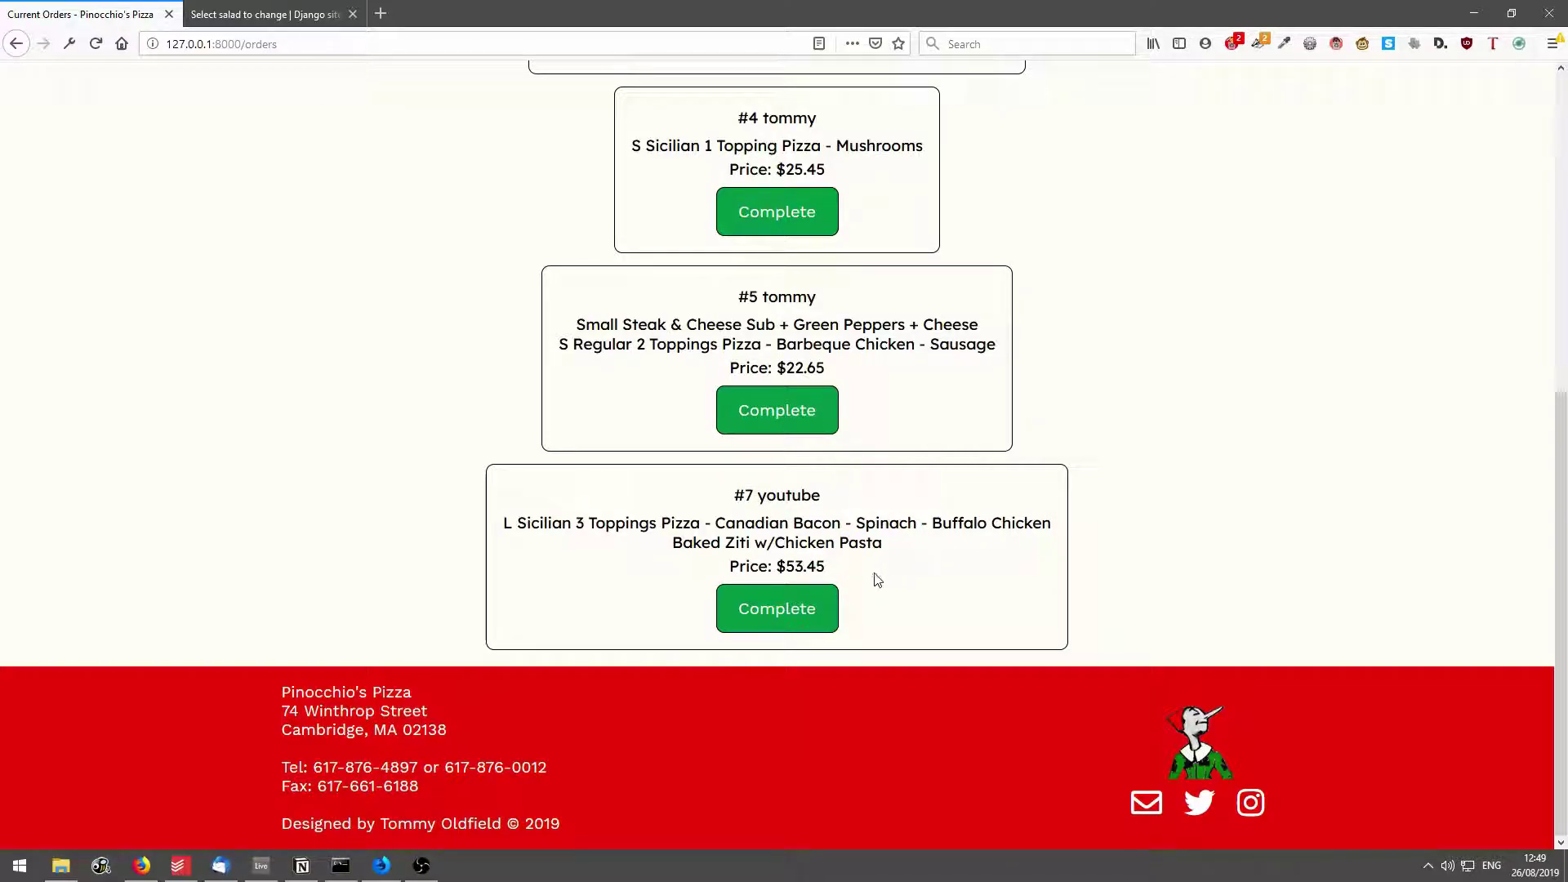
{"action": "left_click", "coordinate": [784, 609]}
Confirm order #7 left the list and log out of the staff account.
{"action": "scroll", "coordinate": [959, 459], "scroll_direction": "down", "scroll_amount": 4}
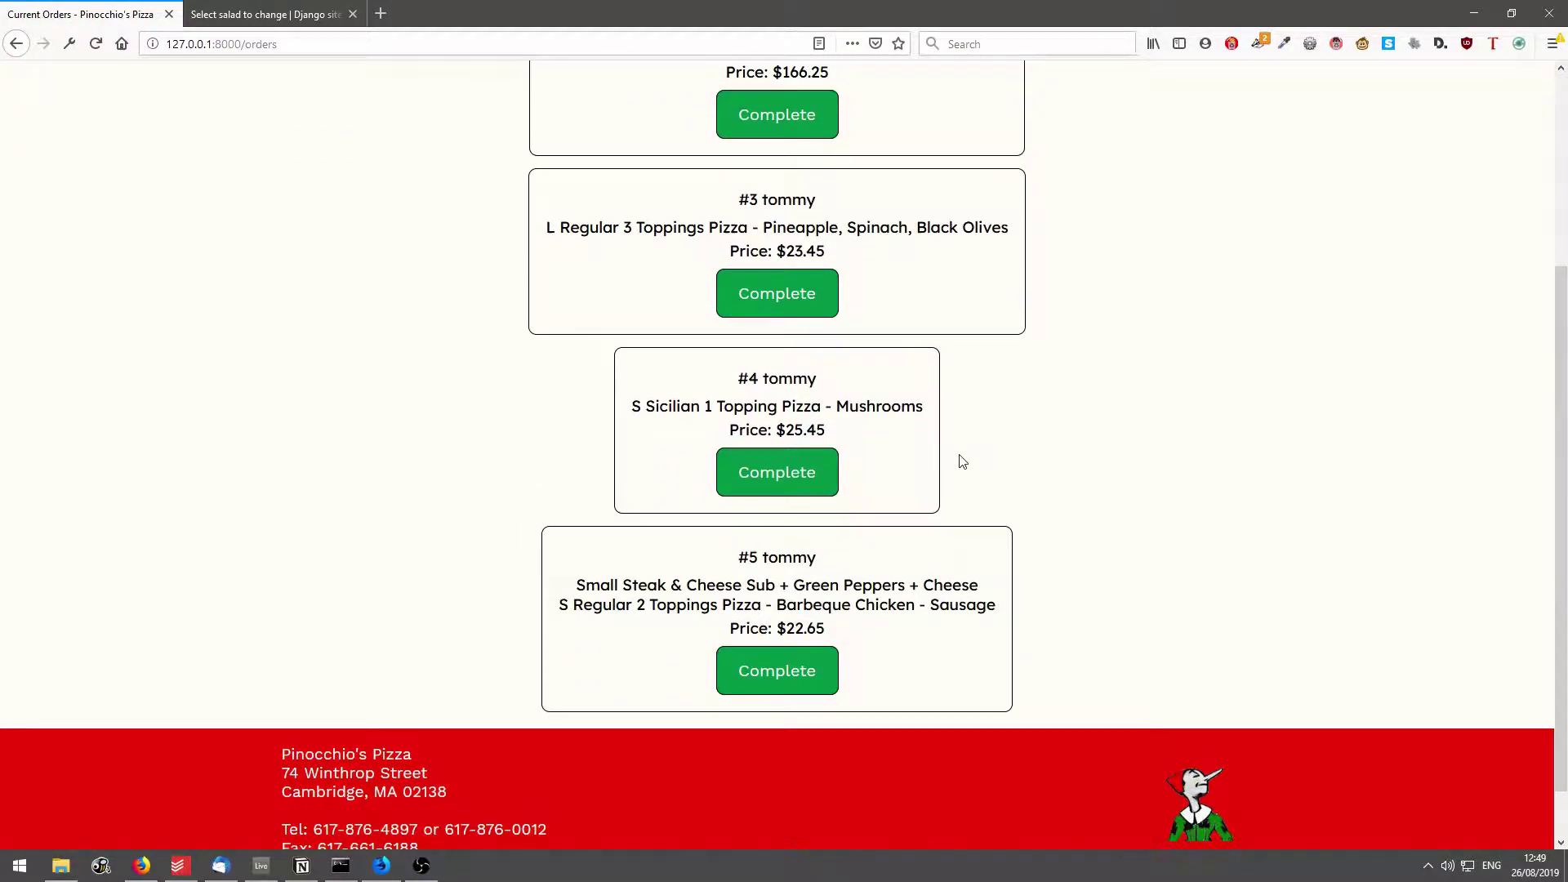
{"action": "scroll", "coordinate": [947, 709], "scroll_direction": "up", "scroll_amount": 4}
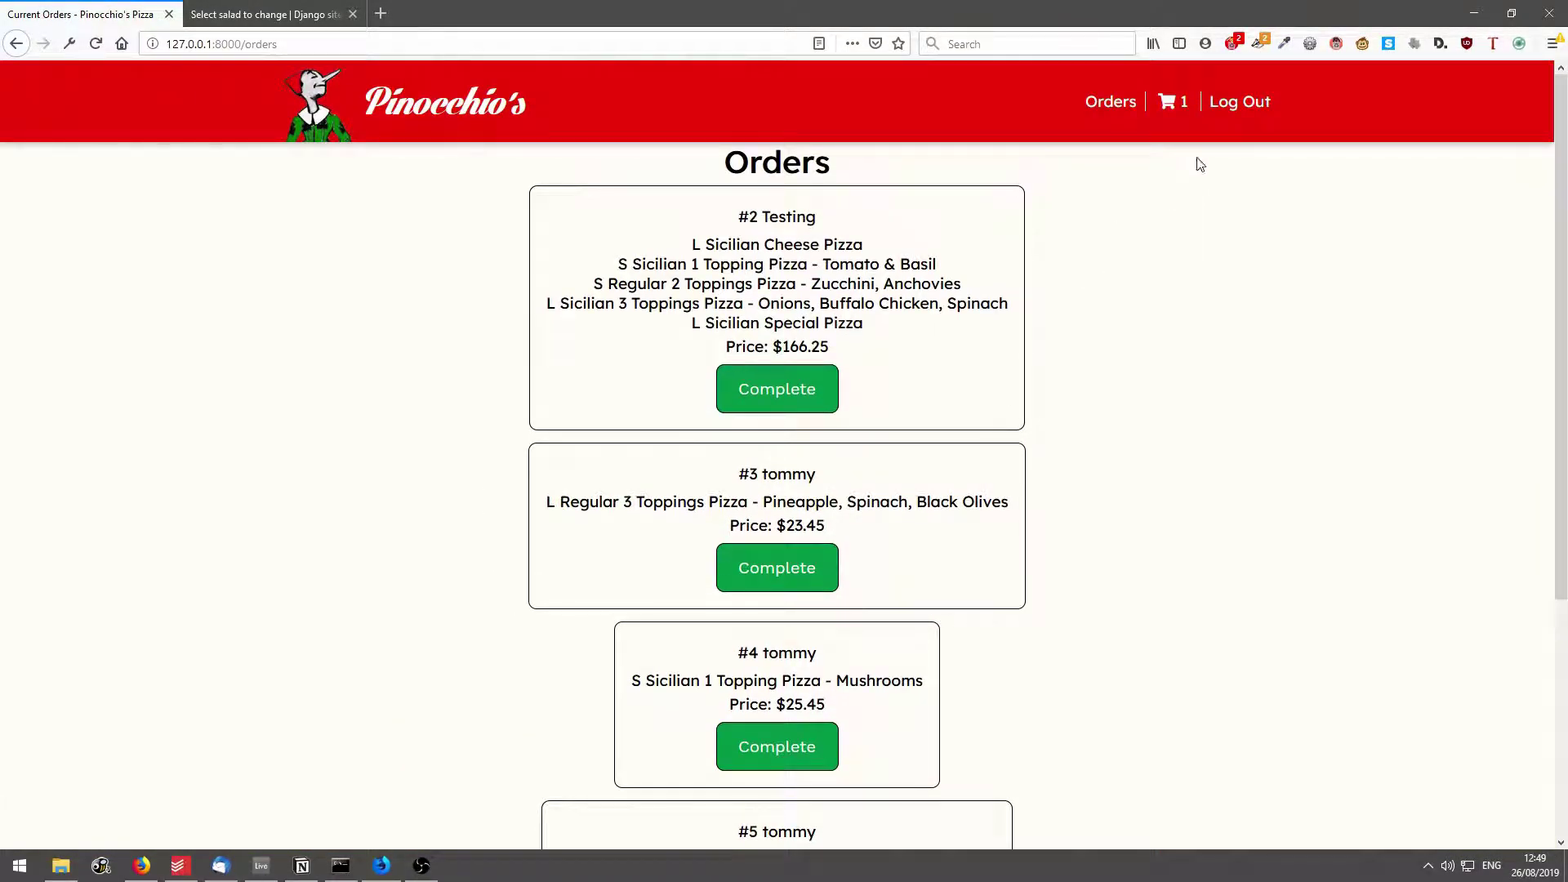
{"action": "left_click", "coordinate": [1211, 110]}
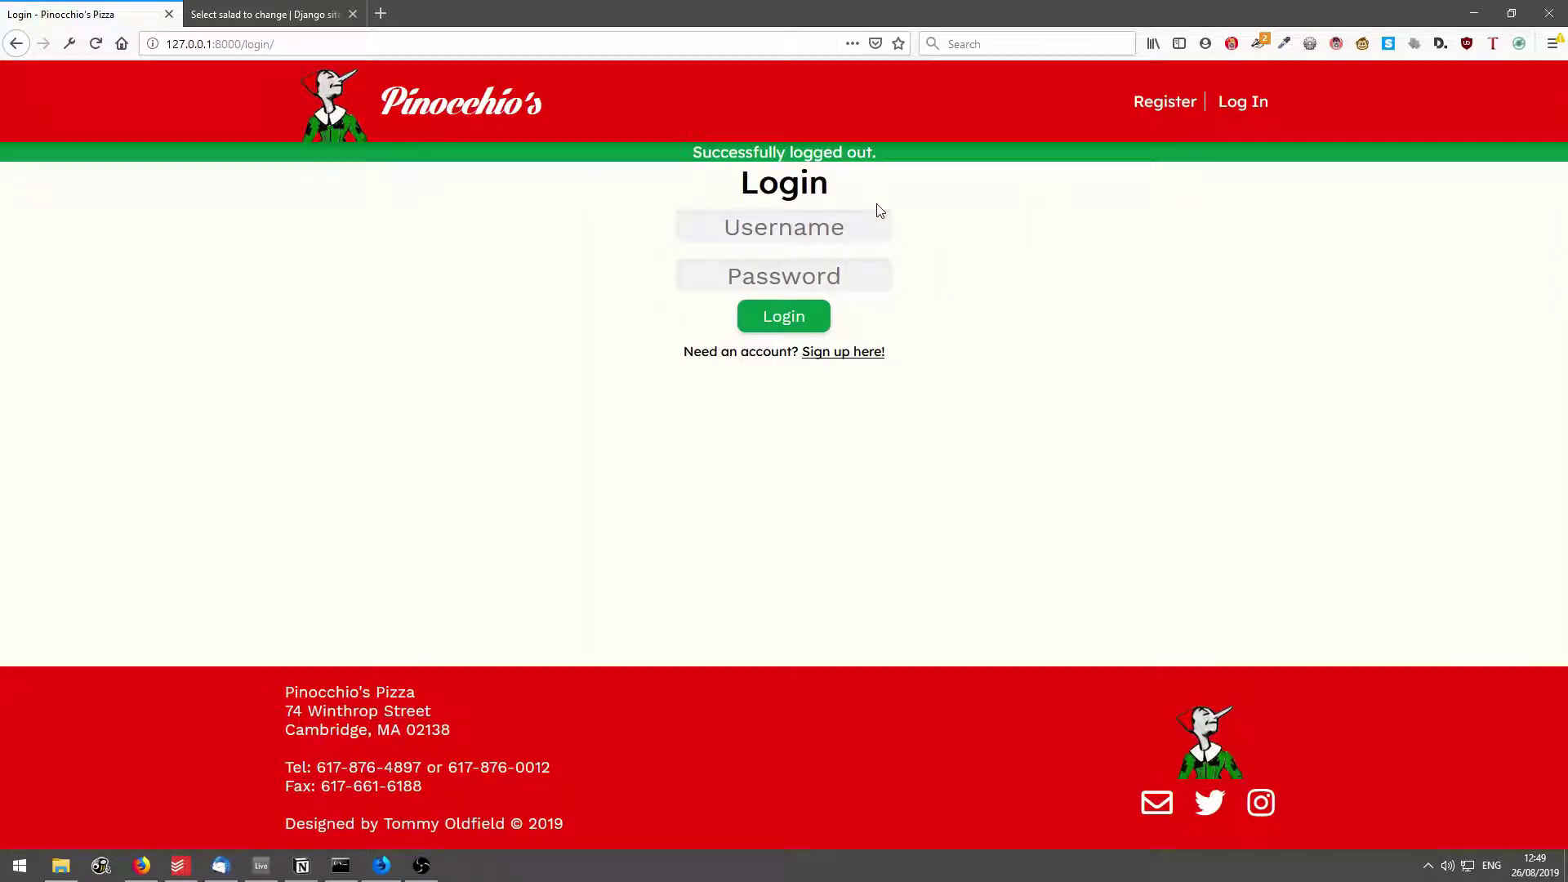
Sign back in with the customer's username and password.
{"action": "type", "text": "youtube"}
{"action": "key", "text": "Tab"}
{"action": "type", "text": "••••"}
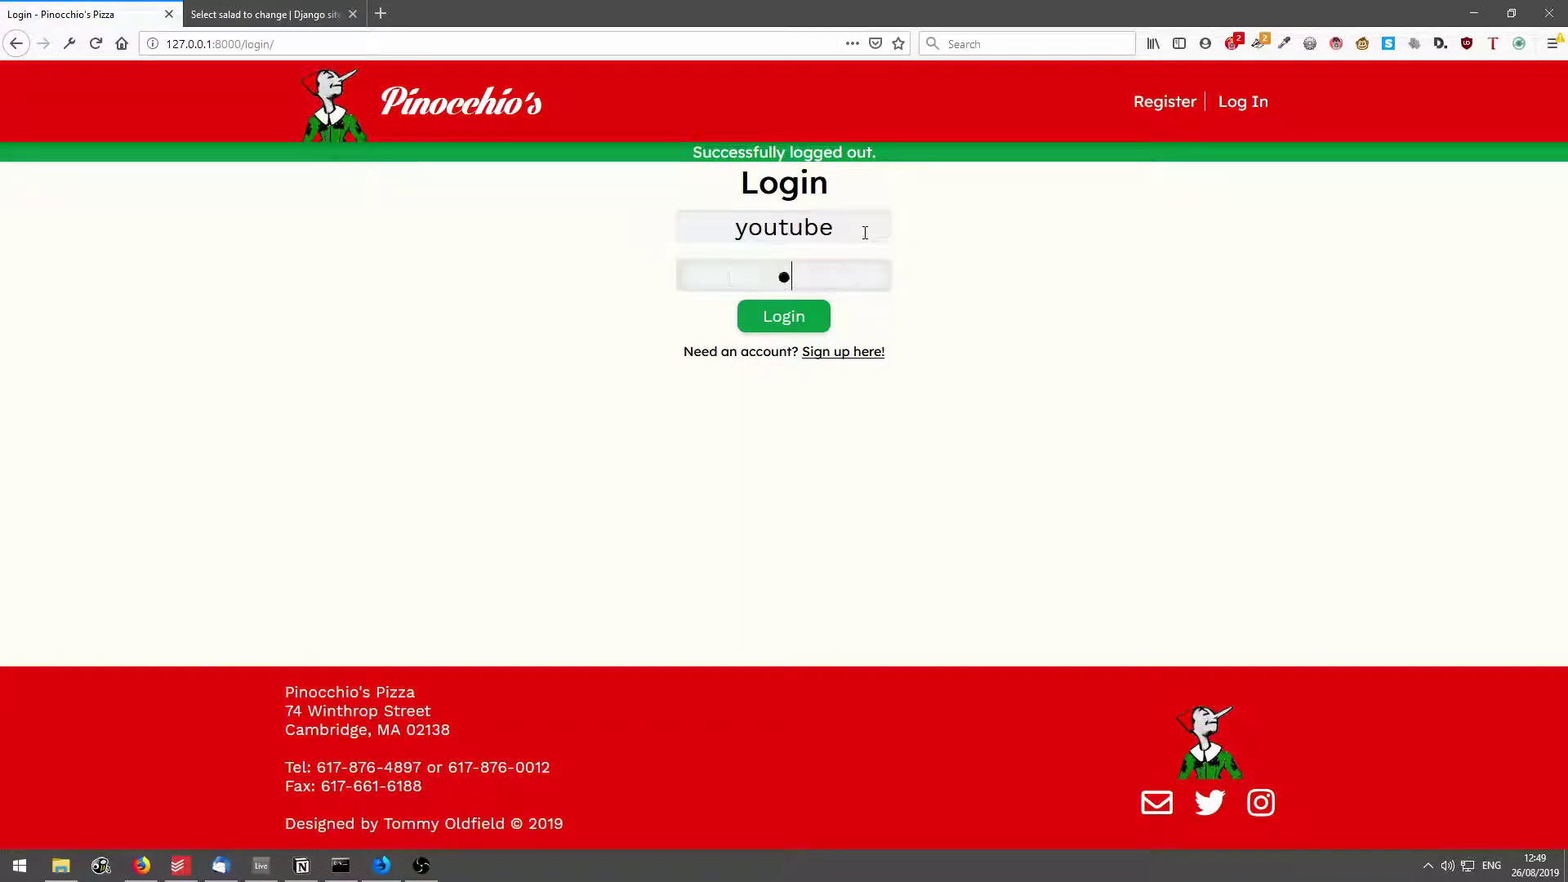
{"action": "type", "text": "••••••••"}
{"action": "key", "text": "Return"}
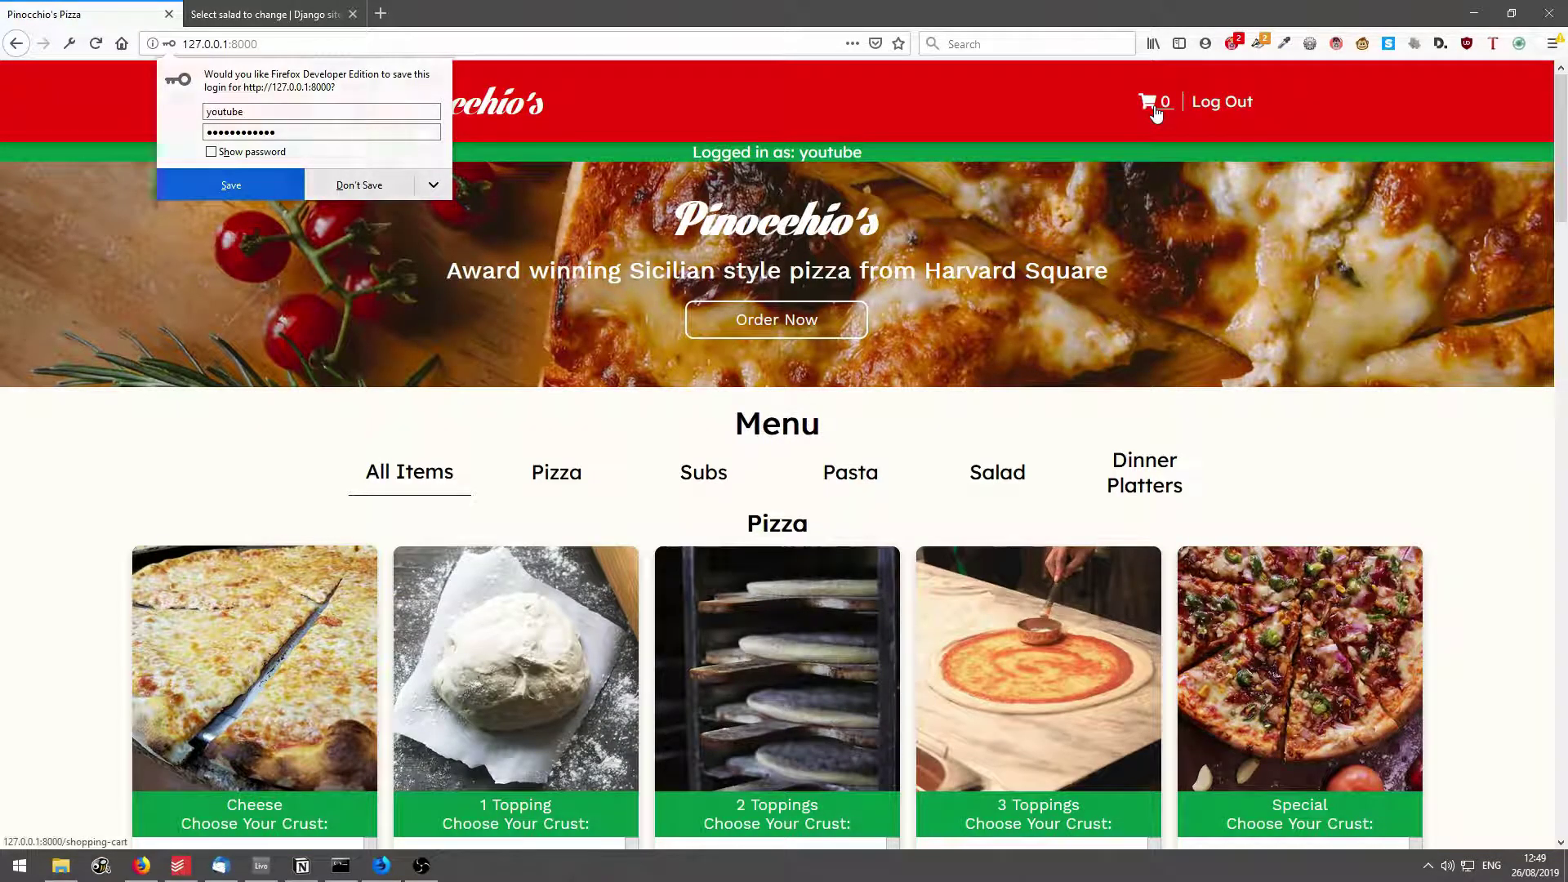
View the cart's Your Orders list and confirm order #7 reads Complete!
{"action": "left_click", "coordinate": [1152, 102]}
{"action": "mouse_move", "coordinate": [885, 347]}
{"action": "left_mouse_down"}
{"action": "mouse_move", "coordinate": [663, 362]}
{"action": "mouse_move", "coordinate": [868, 363]}
{"action": "left_mouse_up"}
{"action": "left_click", "coordinate": [666, 359]}
{"action": "left_click", "coordinate": [868, 363]}
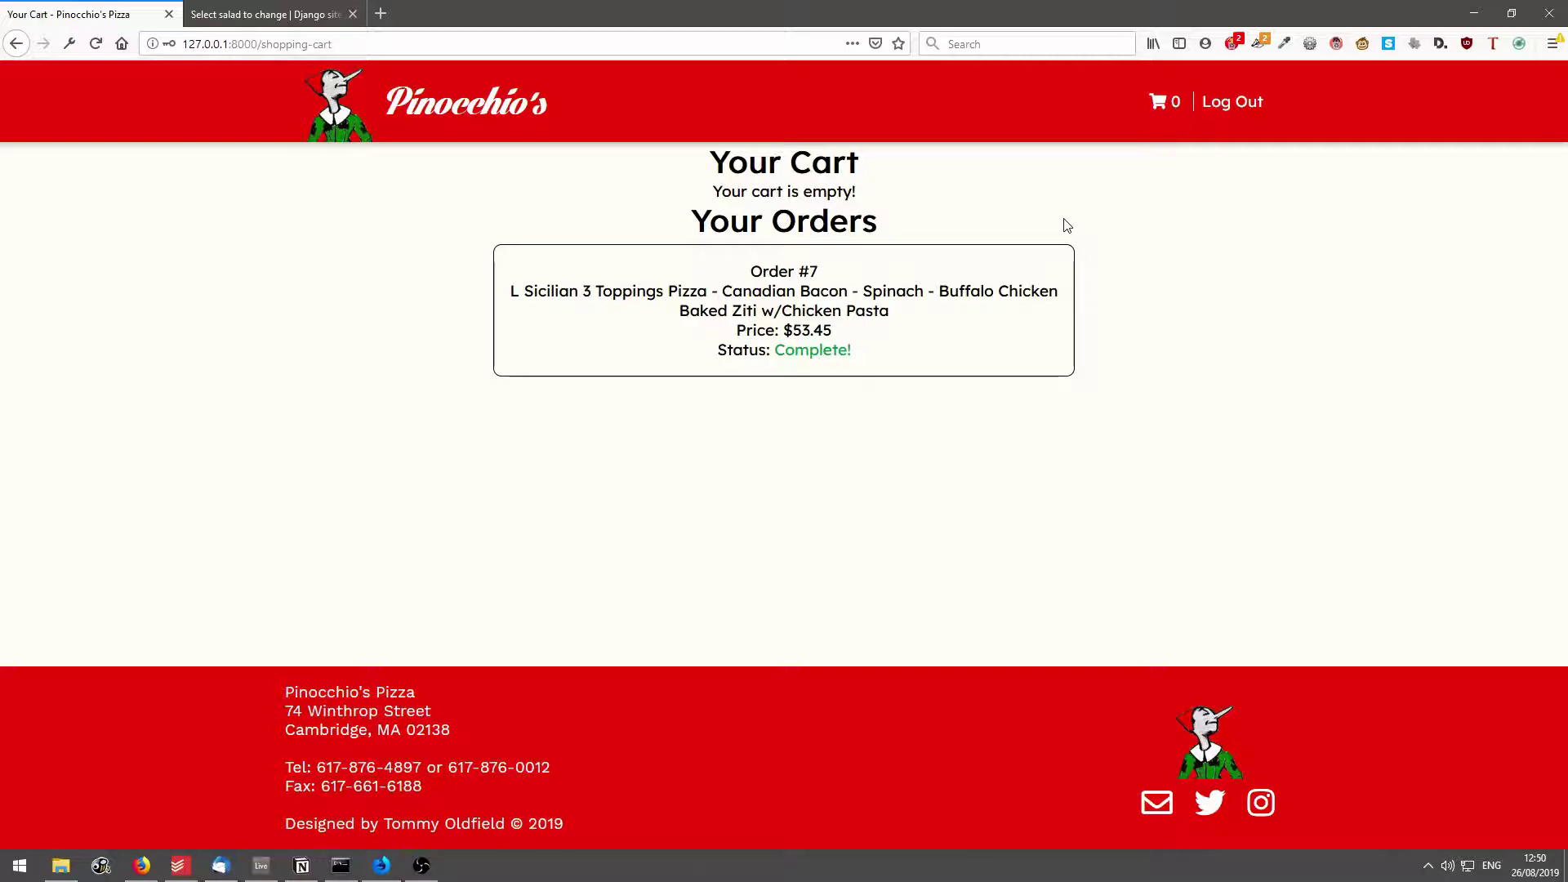
{"action": "left_click_drag", "start_coordinate": [857, 360], "coordinate": [941, 340]}
{"action": "left_click", "coordinate": [951, 347]}
From the menu home page, add Baked Ziti w/Meatballs and a Small Chicken Parm to the cart.
{"action": "left_click", "coordinate": [324, 114]}
{"action": "scroll", "coordinate": [887, 561], "scroll_direction": "down", "scroll_amount": 7}
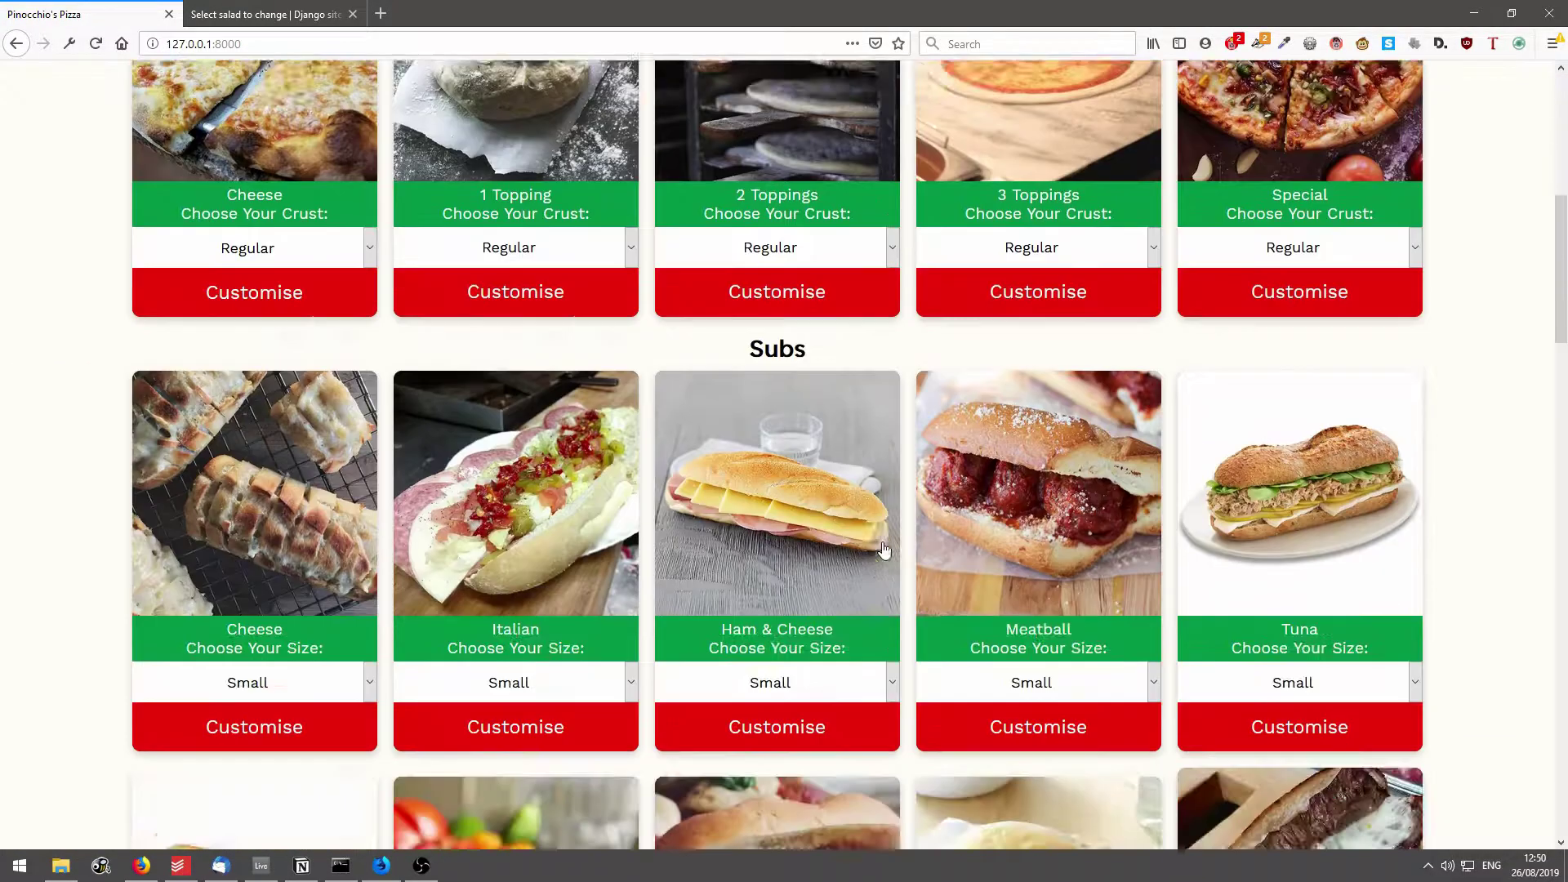
{"action": "scroll", "coordinate": [884, 549], "scroll_direction": "down", "scroll_amount": 15}
{"action": "left_click", "coordinate": [776, 457]}
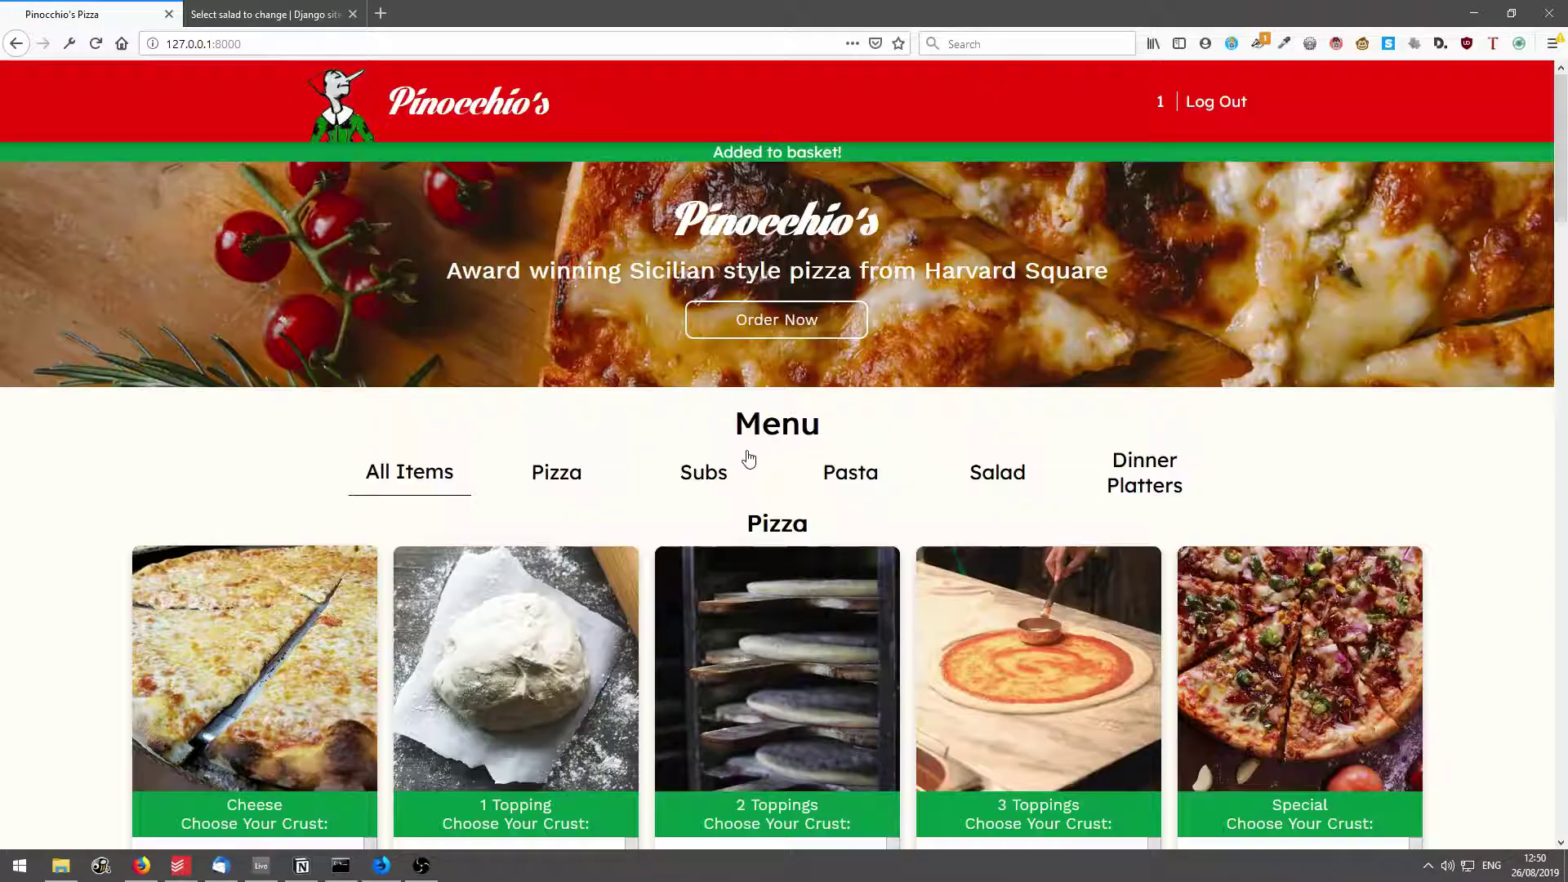
{"action": "scroll", "coordinate": [459, 703], "scroll_direction": "down", "scroll_amount": 20}
{"action": "left_click", "coordinate": [812, 613]}
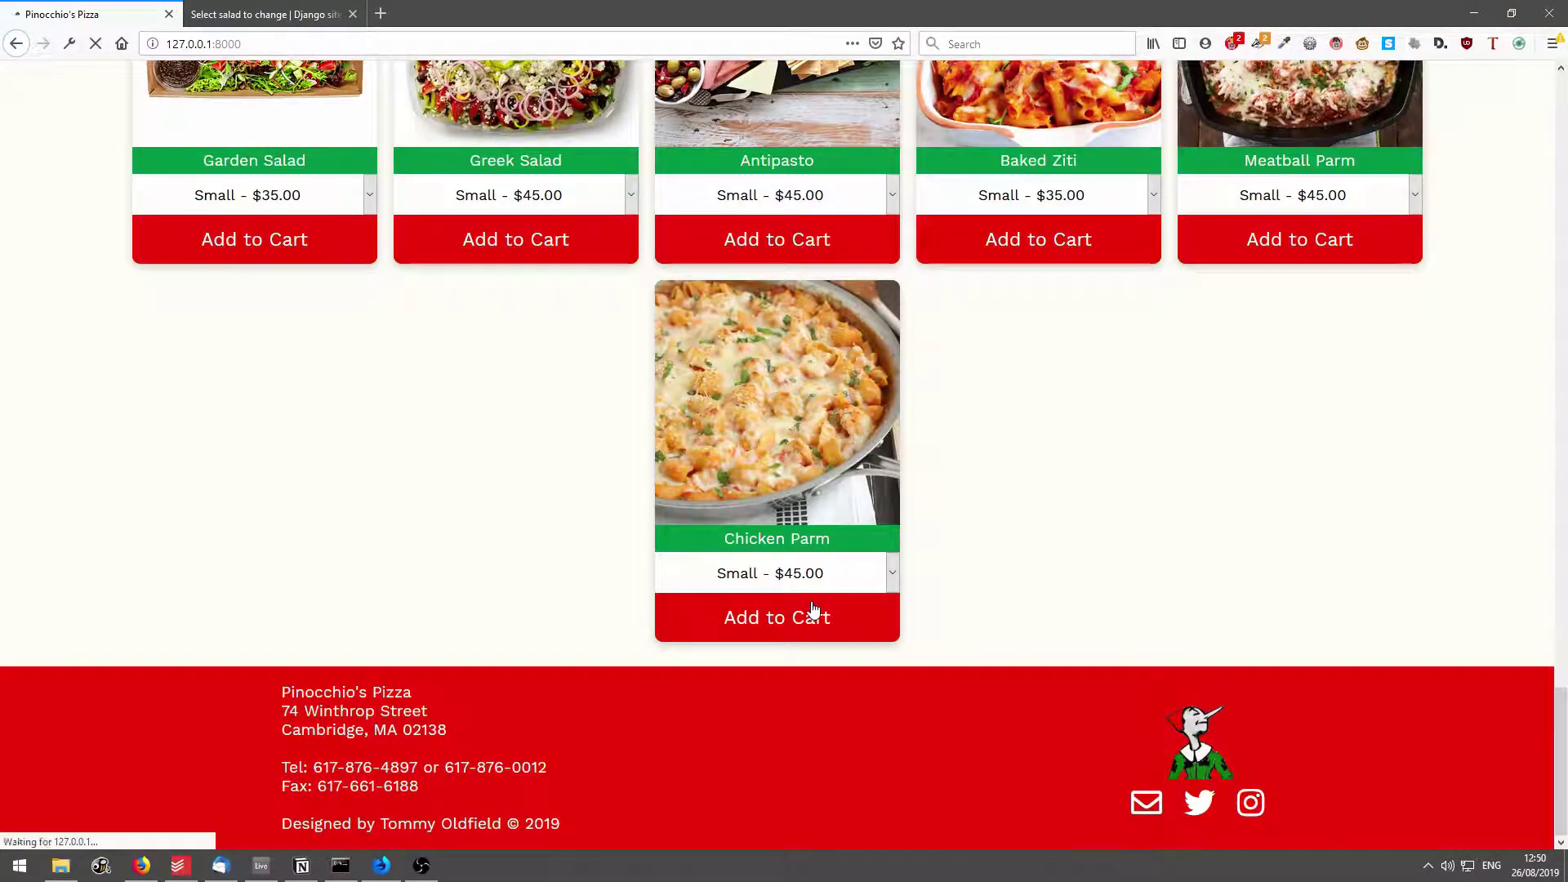
Remove Baked Ziti w/Meatballs from the cart, leaving the $45.00 Chicken Parm, and return home.
{"action": "left_click", "coordinate": [1150, 100]}
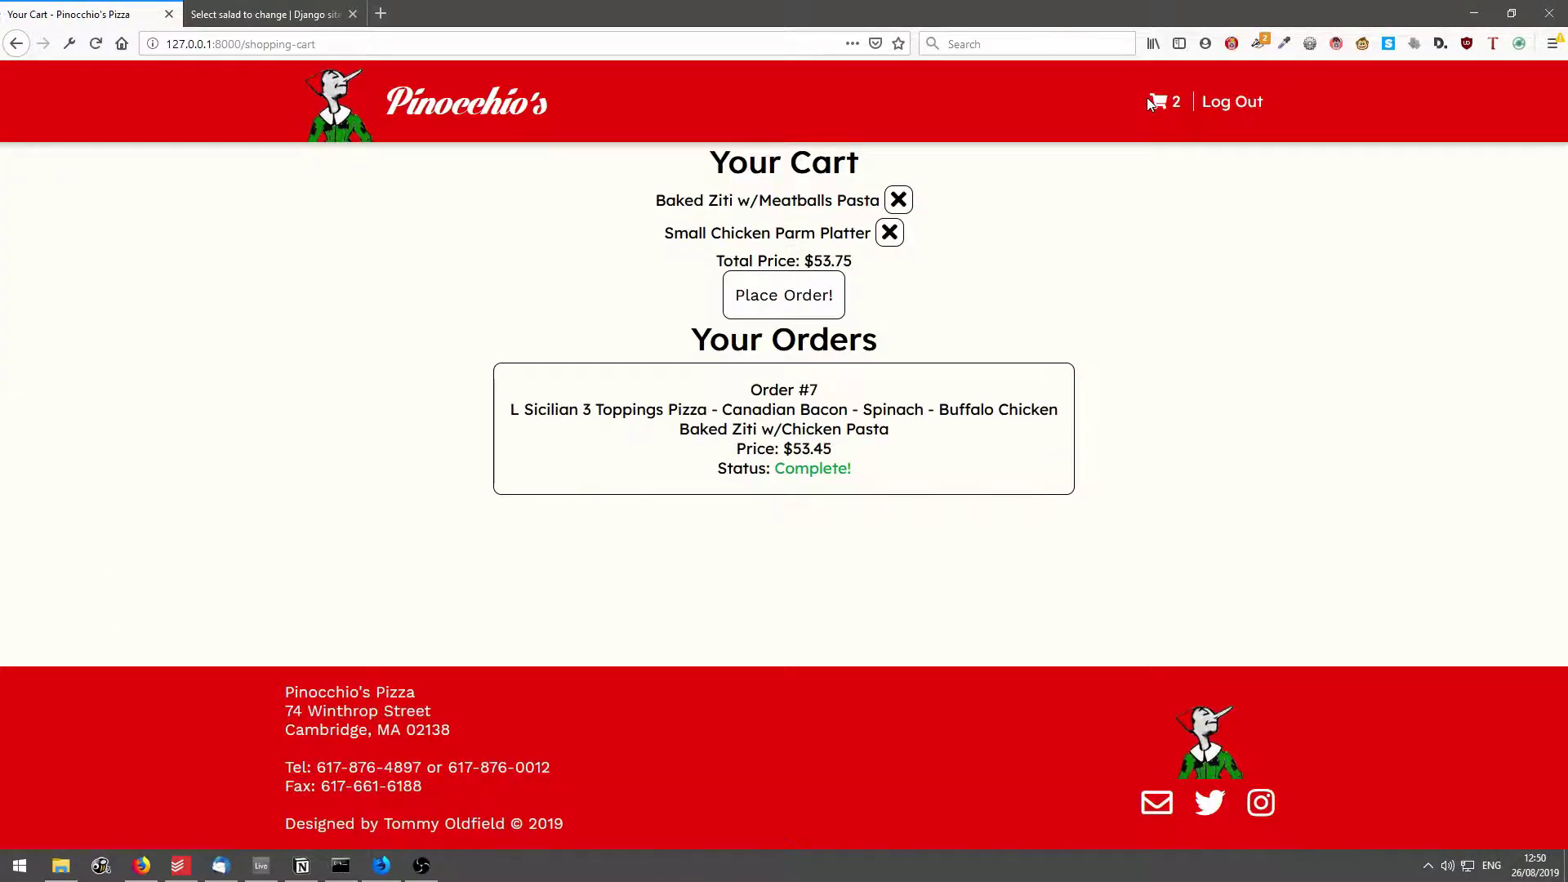
{"action": "left_click", "coordinate": [897, 202]}
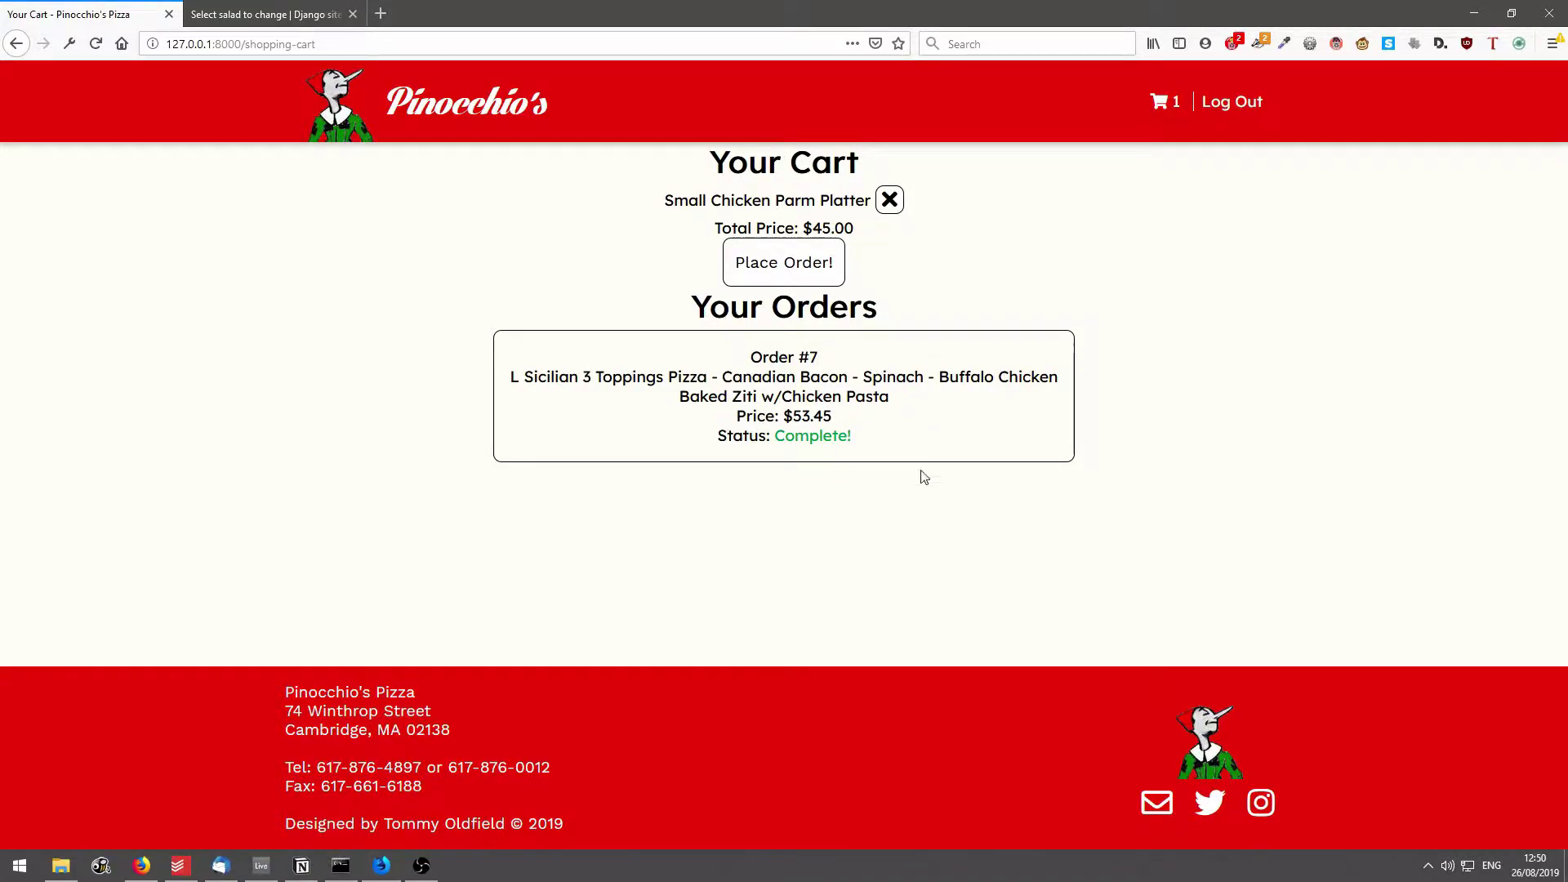
{"action": "left_click", "coordinate": [295, 95]}
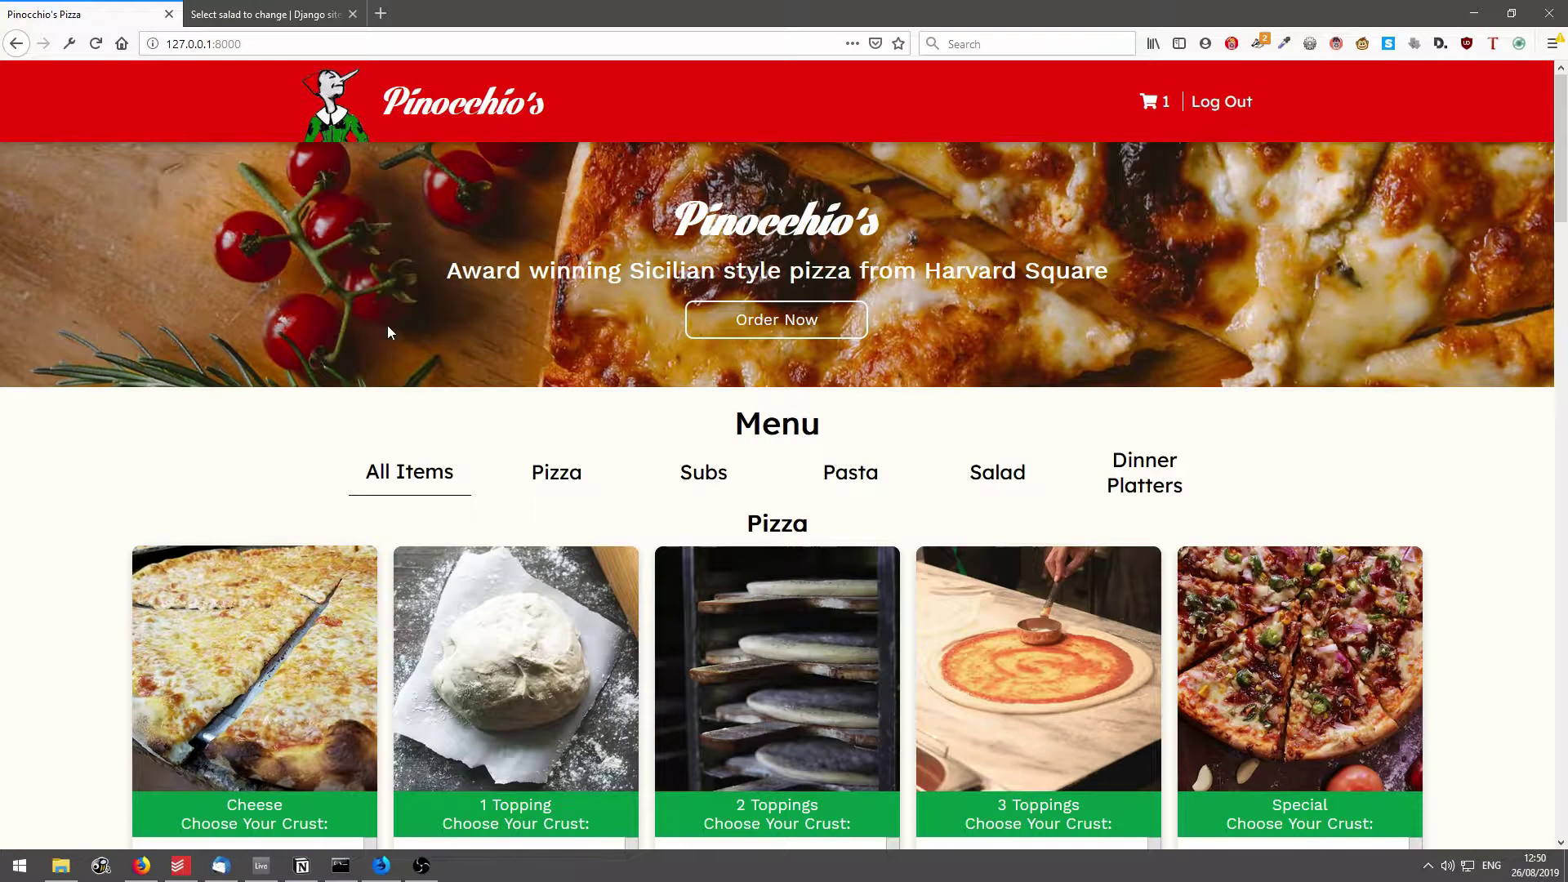